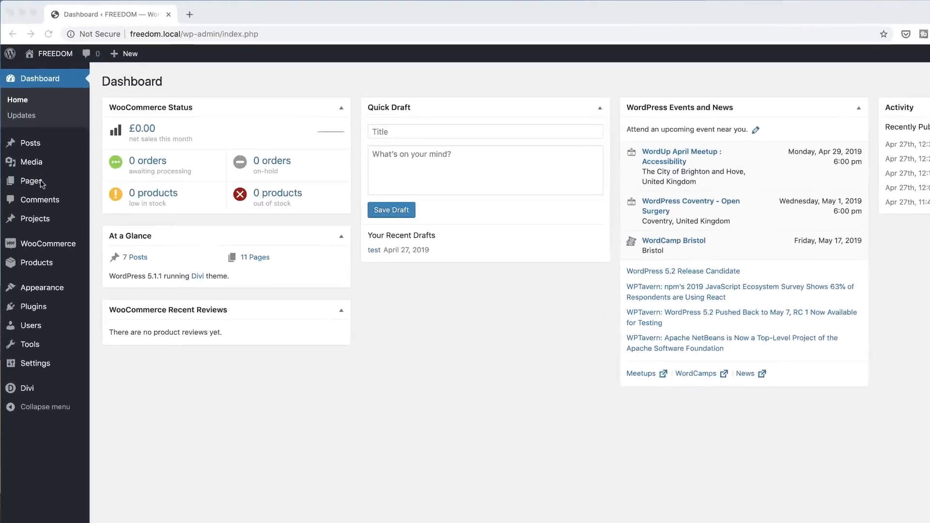
Create a new page titled "Homepage" and publish it
mouse_move(26, 148)
left_click(151, 239)
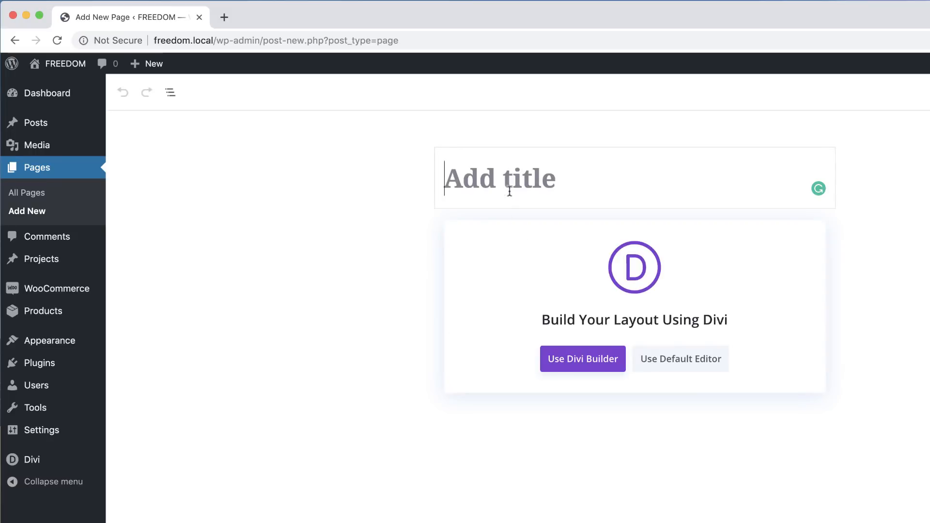
left_click(510, 182)
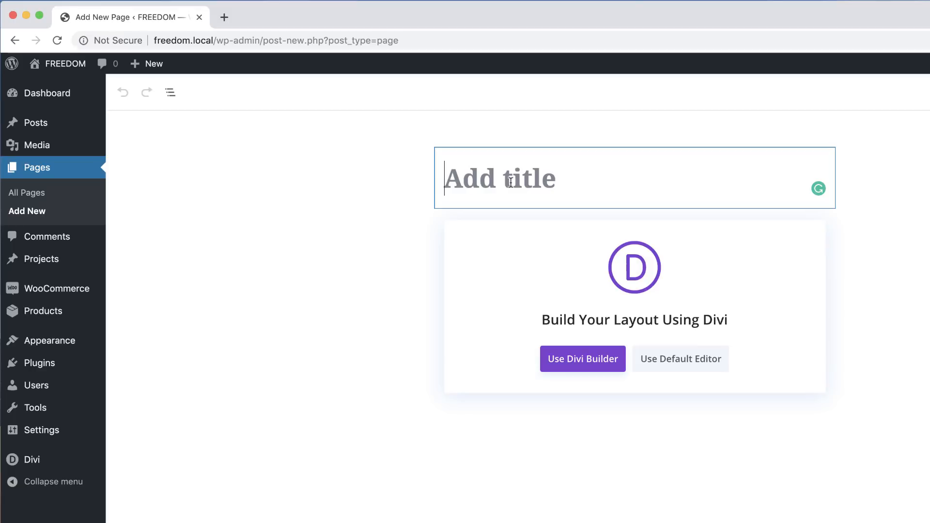
type("Home")
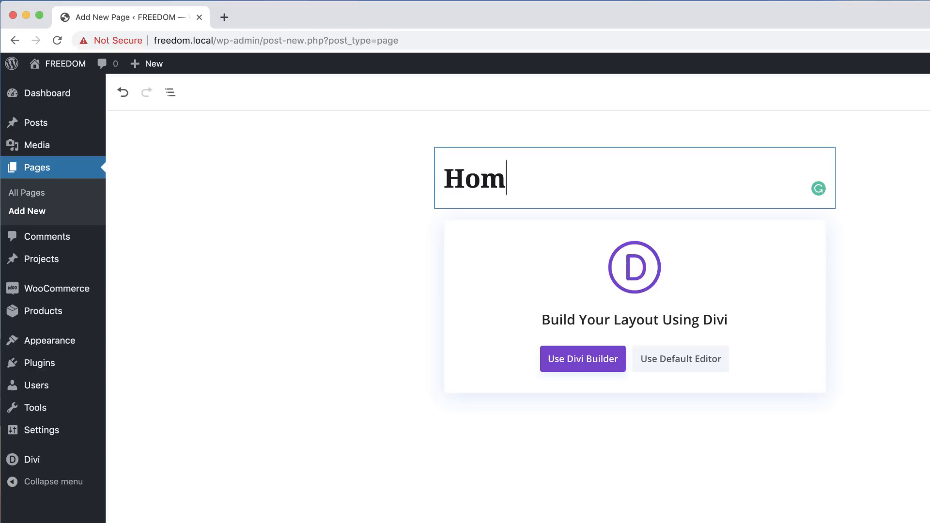
type("page")
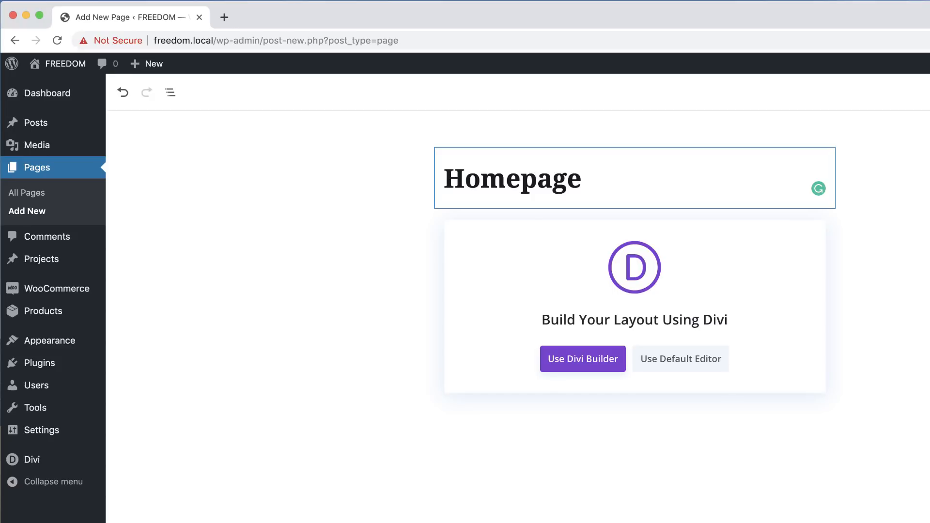
left_click(849, 94)
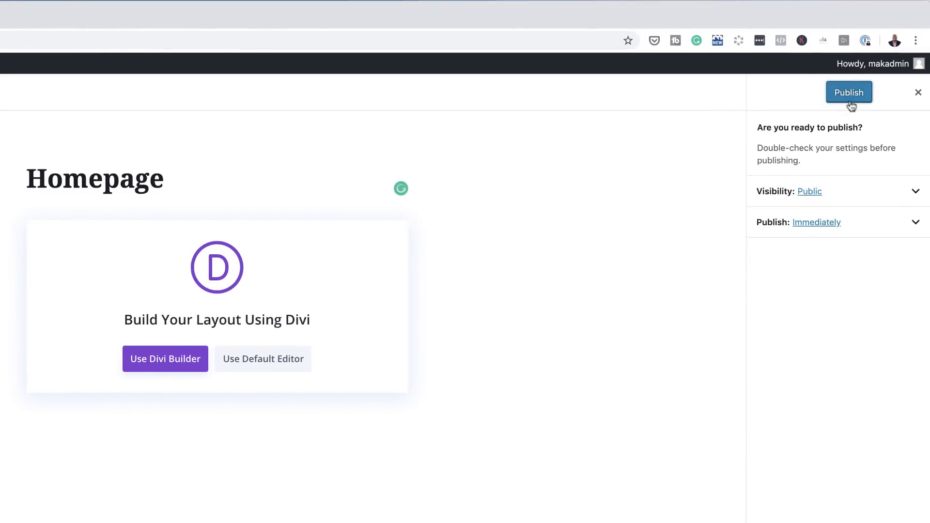
left_click(850, 97)
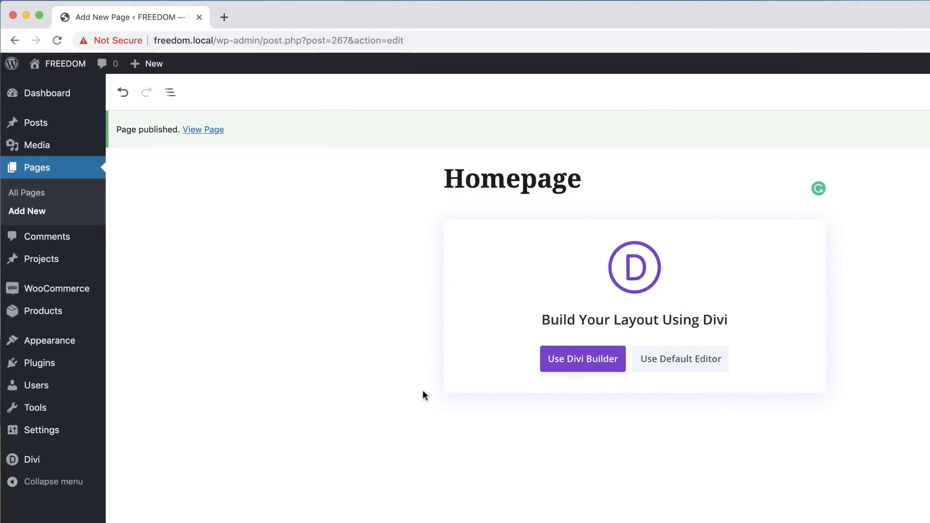
Set the static homepage to the "Homepage" page in the site's reading settings and save the changes
mouse_move(59, 344)
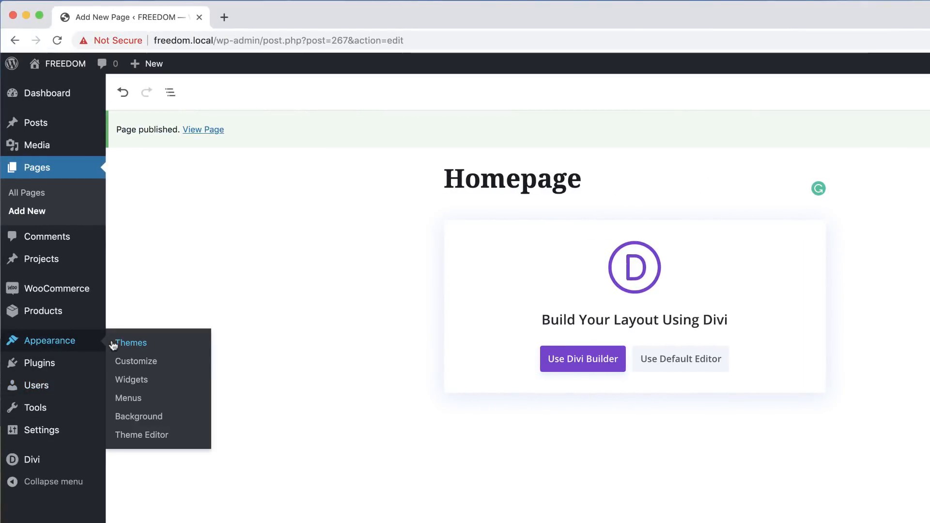
mouse_move(61, 432)
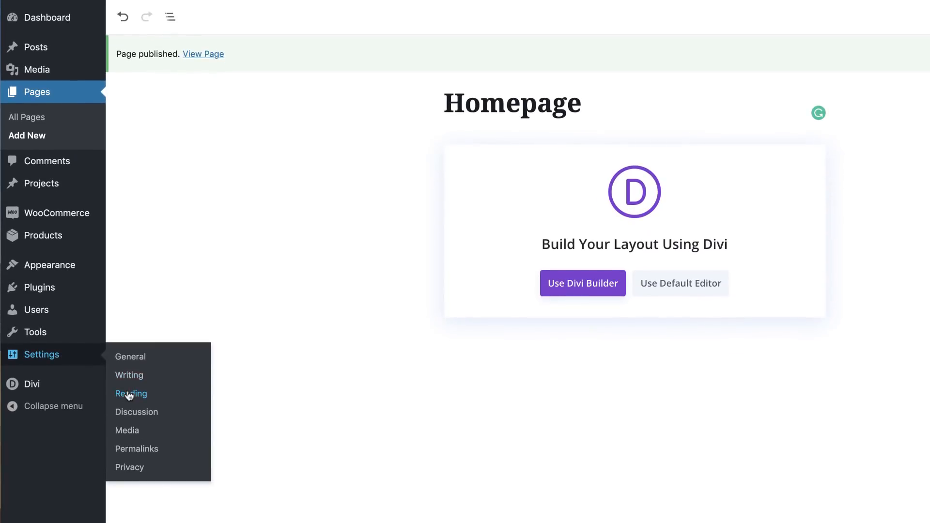
left_click(129, 466)
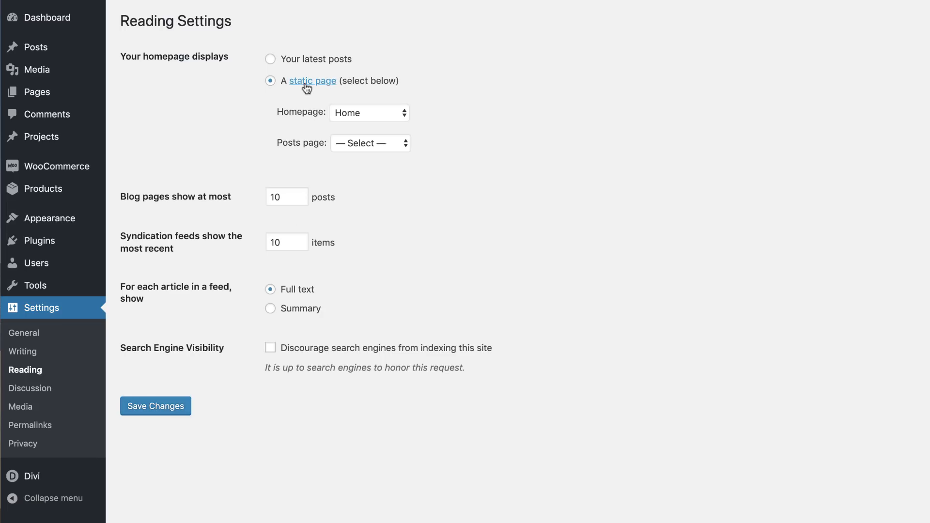
left_click(361, 113)
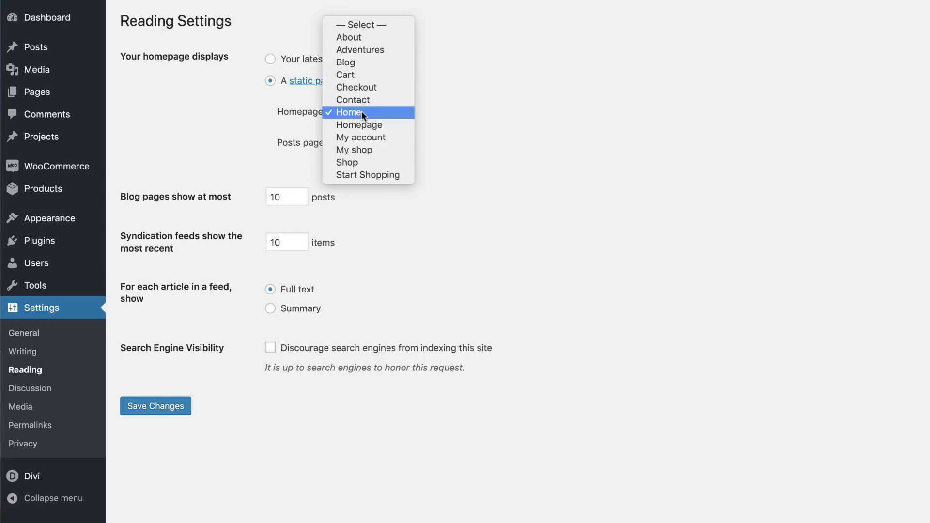
left_click(391, 125)
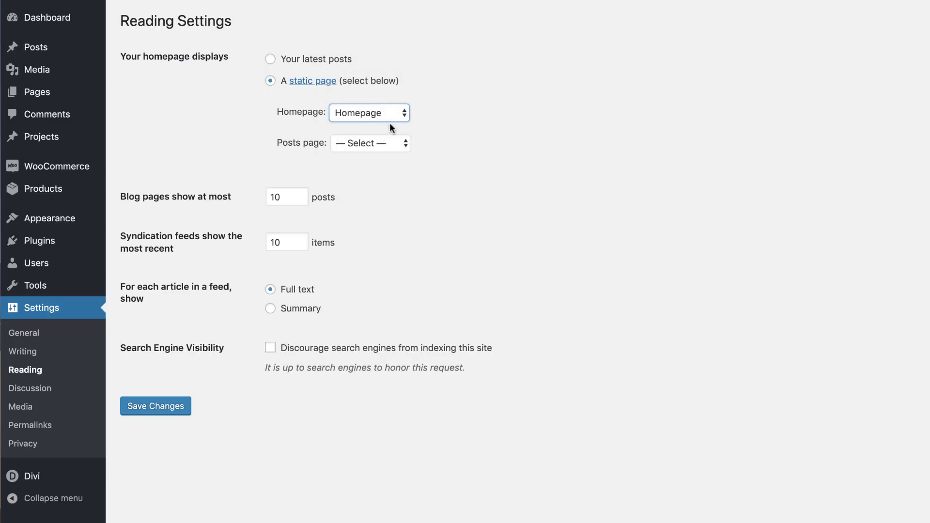
left_click(153, 411)
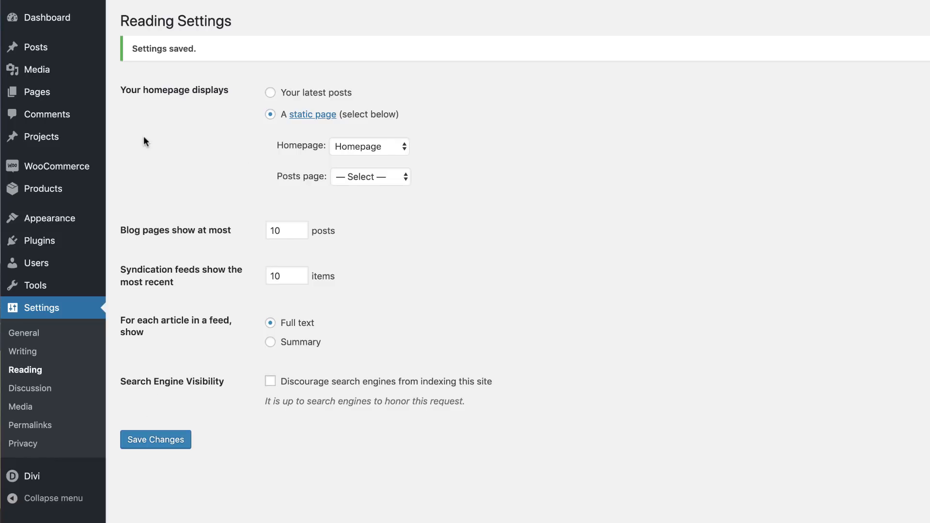
Open the "Homepage" page in the Divi Builder, start building it from scratch and dismiss the row selection
mouse_move(64, 89)
left_click(147, 98)
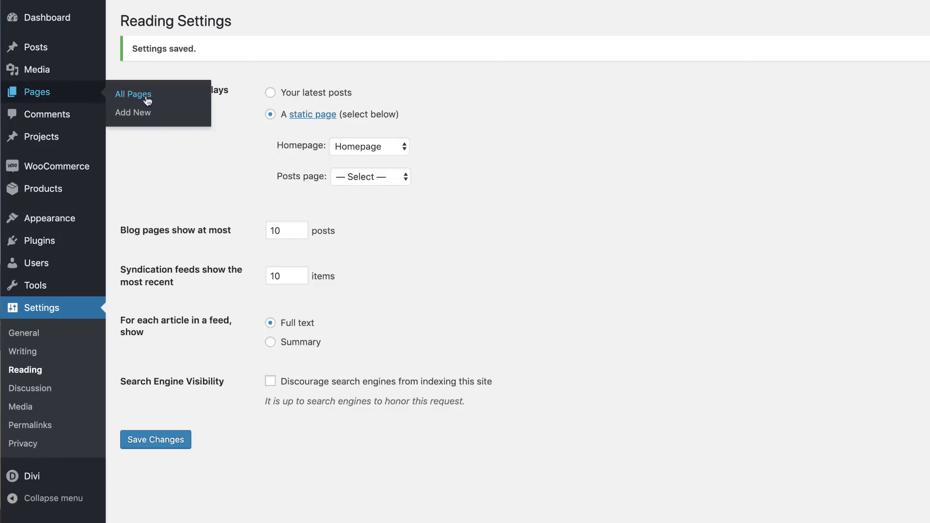
scroll(289, 336, "down", 1)
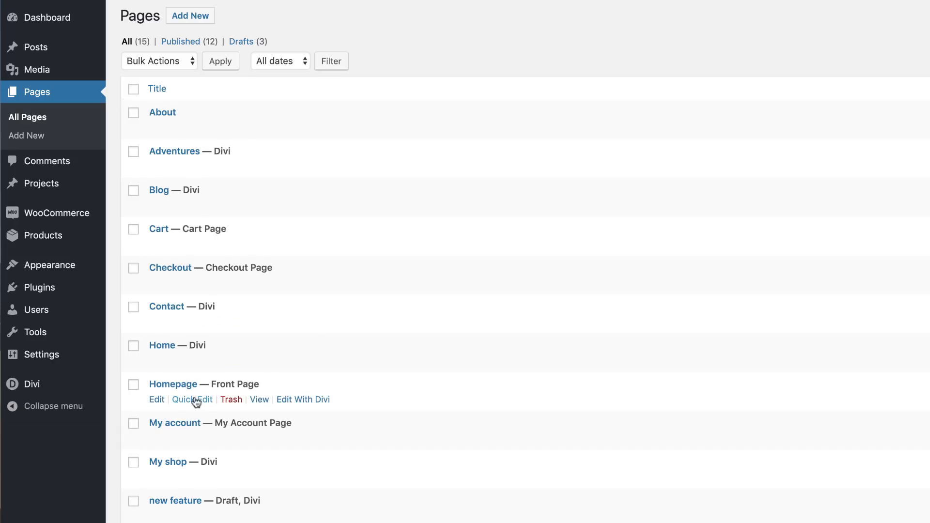
left_click(155, 400)
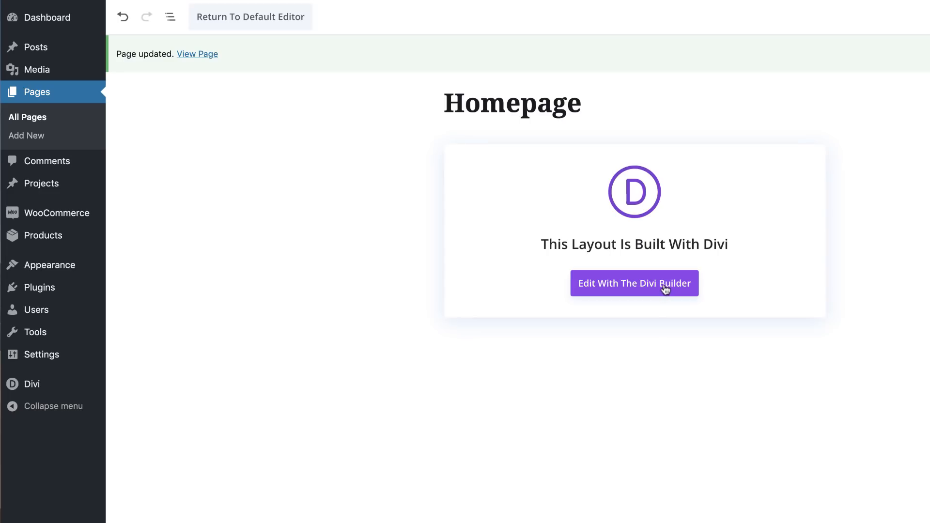
left_click(665, 289)
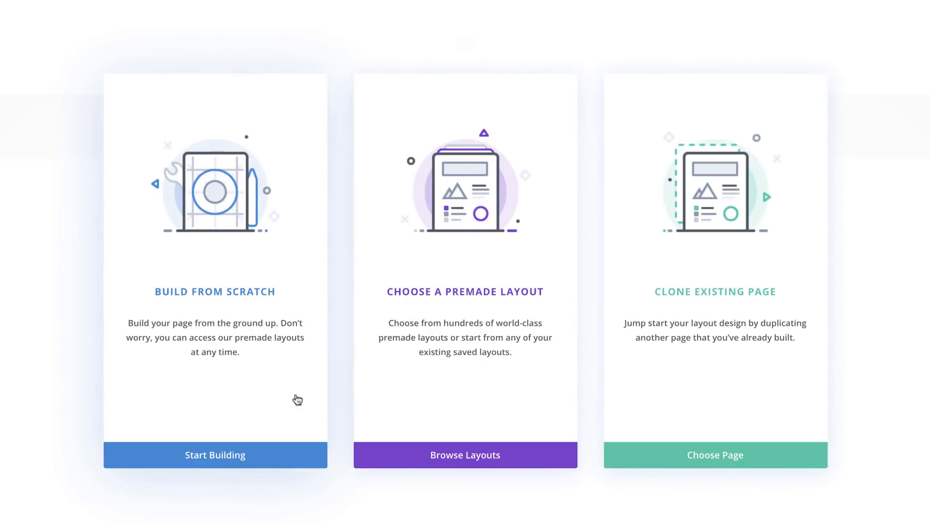
left_click(248, 457)
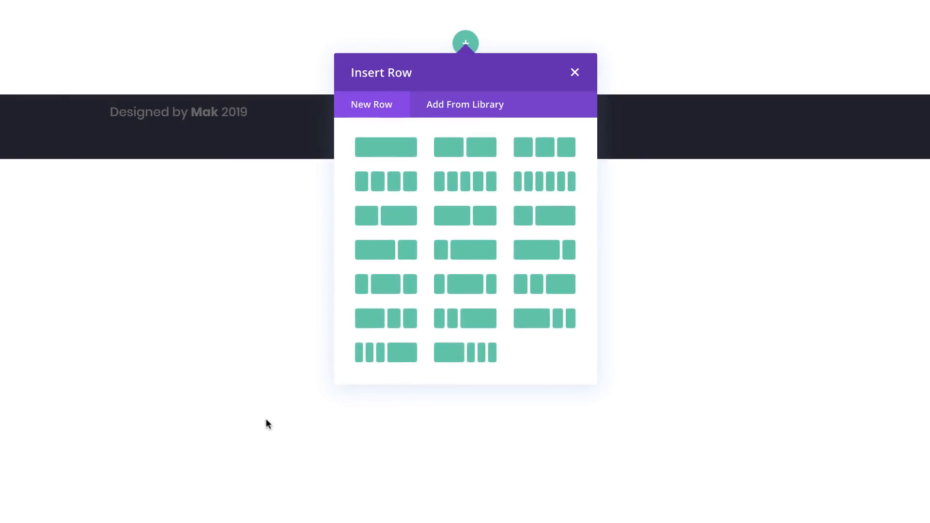
left_click(575, 73)
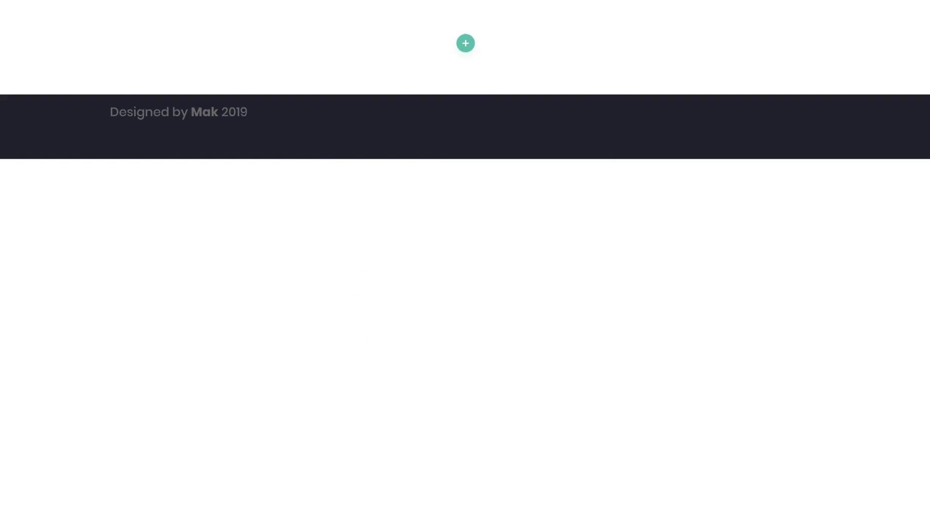
Add custom CSS "#main-header, #main-footer { display: none;}" in the page settings and save it
scroll(465, 262, "down", 3)
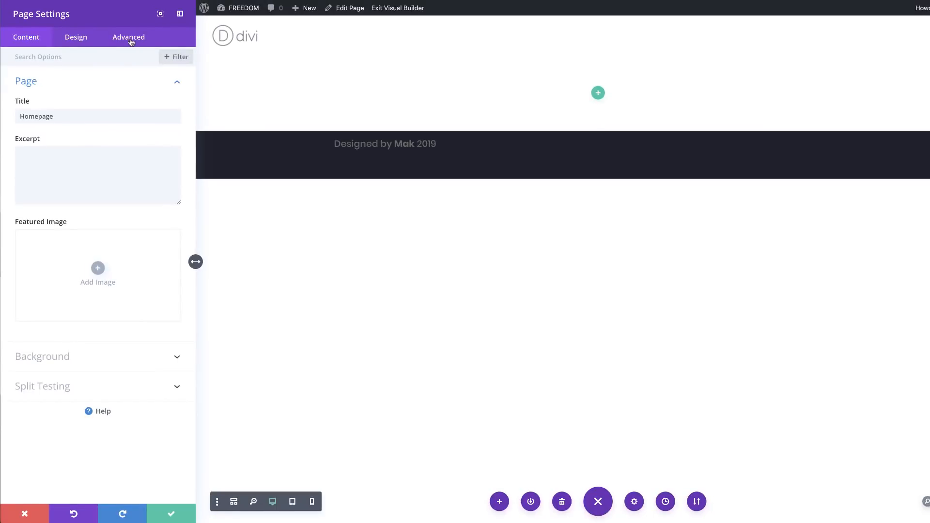
left_click(129, 37)
left_click(54, 81)
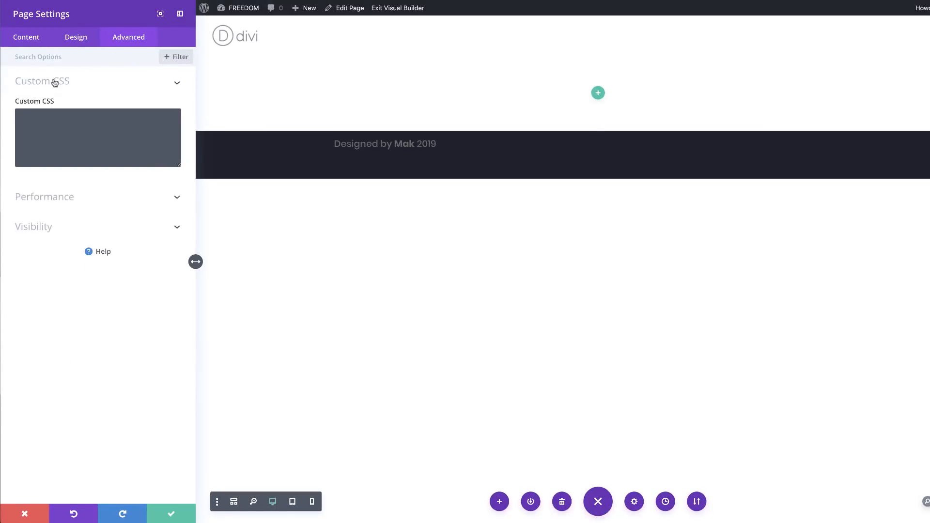
left_click(60, 121)
type("#main-header, #main-footer { display: none;}")
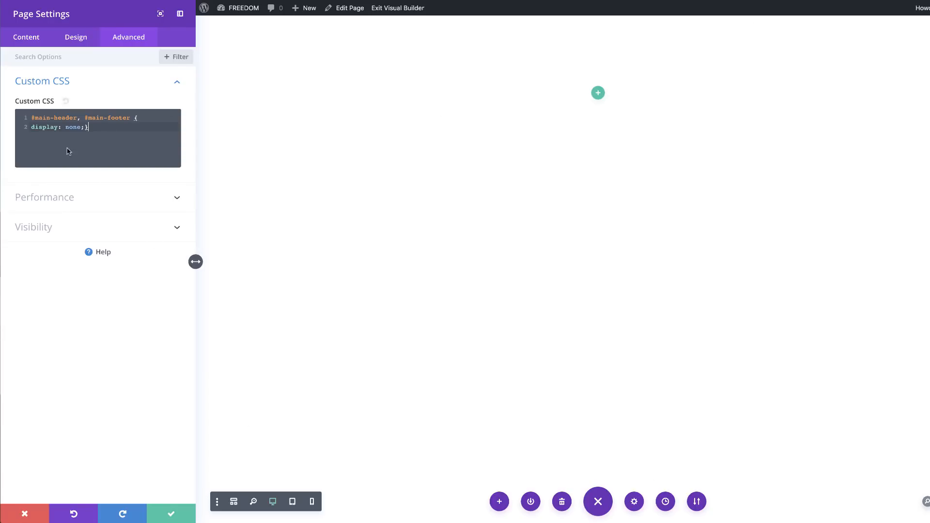
left_click(171, 515)
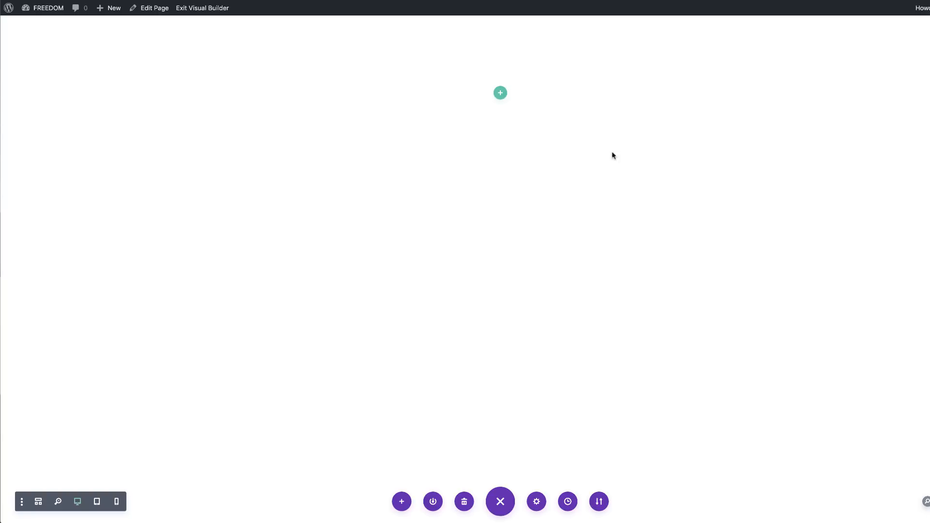
Insert a single-column row into the empty section and add an Image module to it
left_click(501, 95)
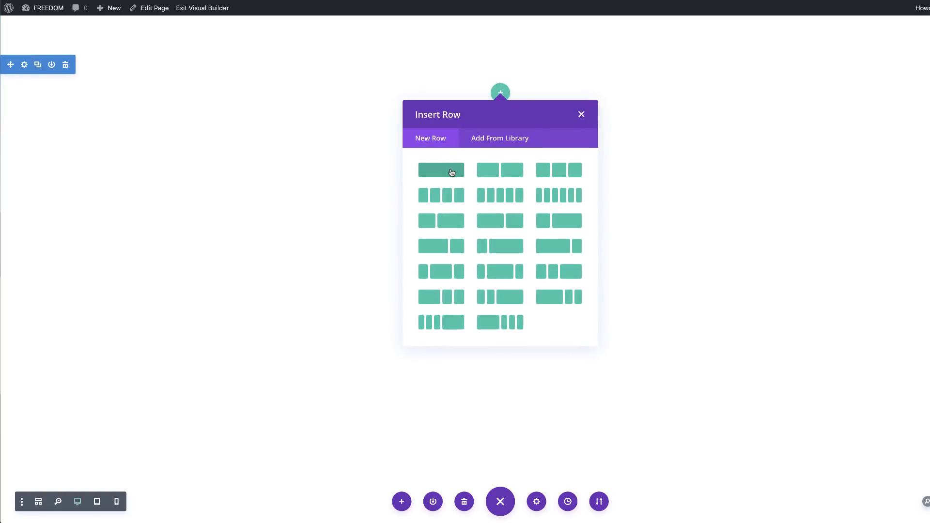
left_click(451, 172)
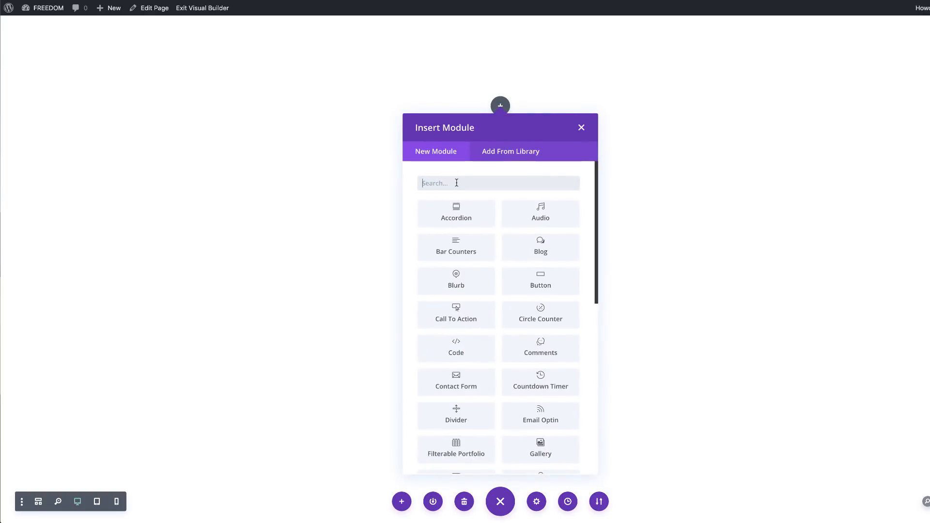
type("image")
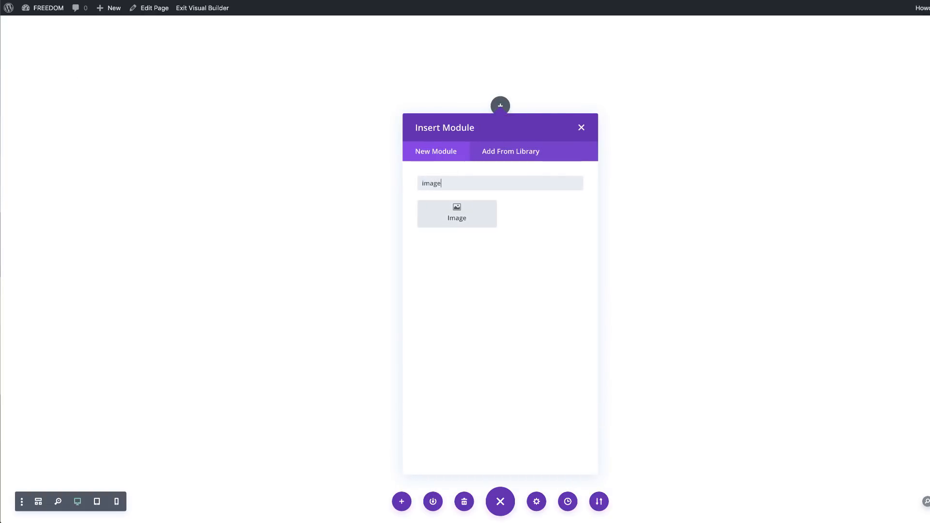
left_click(461, 221)
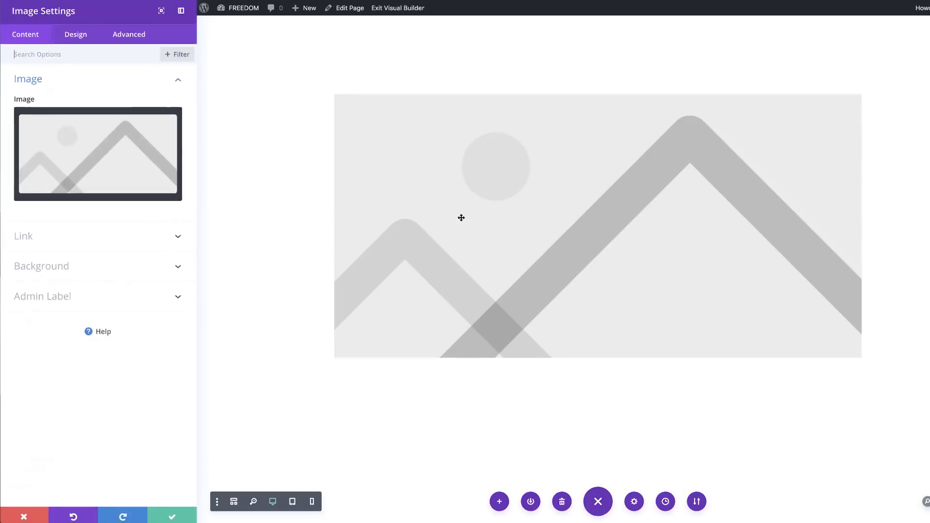
Replace the module's placeholder image with the LOUDNICK logo from the media library
left_click(126, 162)
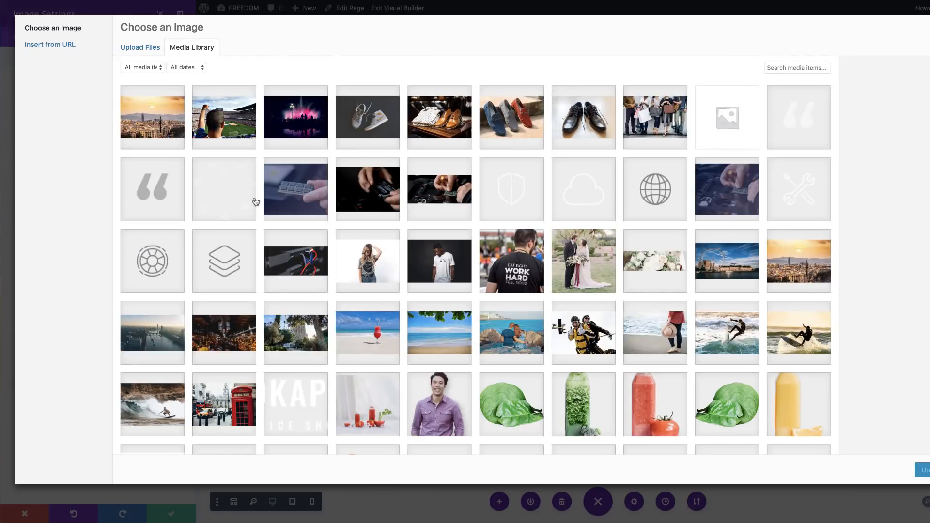
scroll(465, 289, "down", 5)
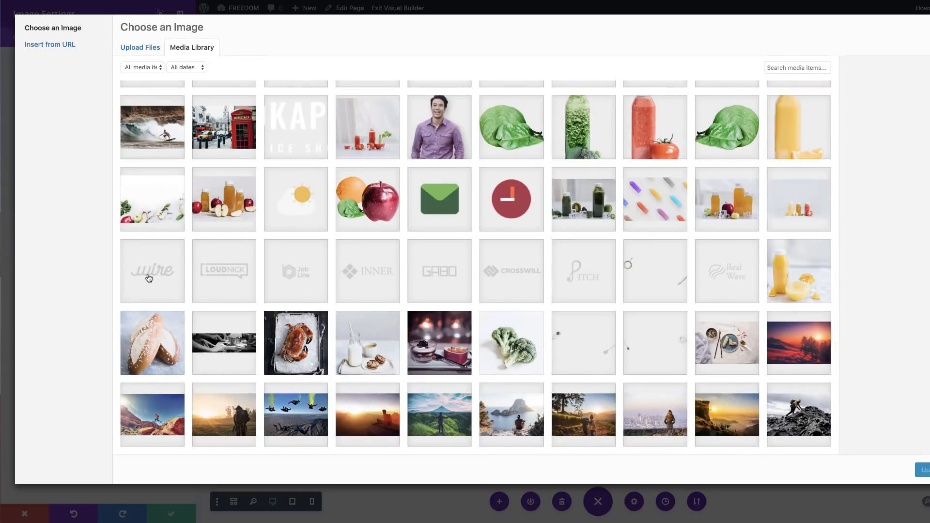
left_click(242, 275)
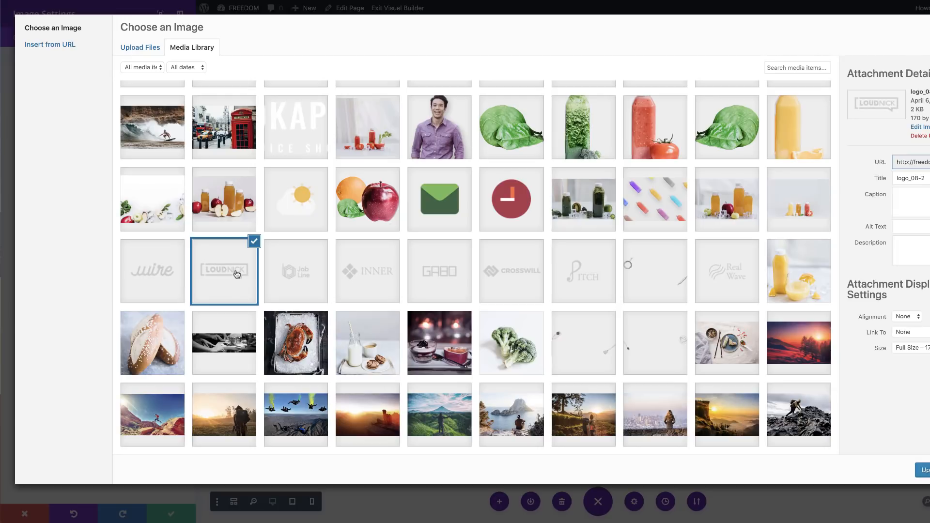
left_click(923, 470)
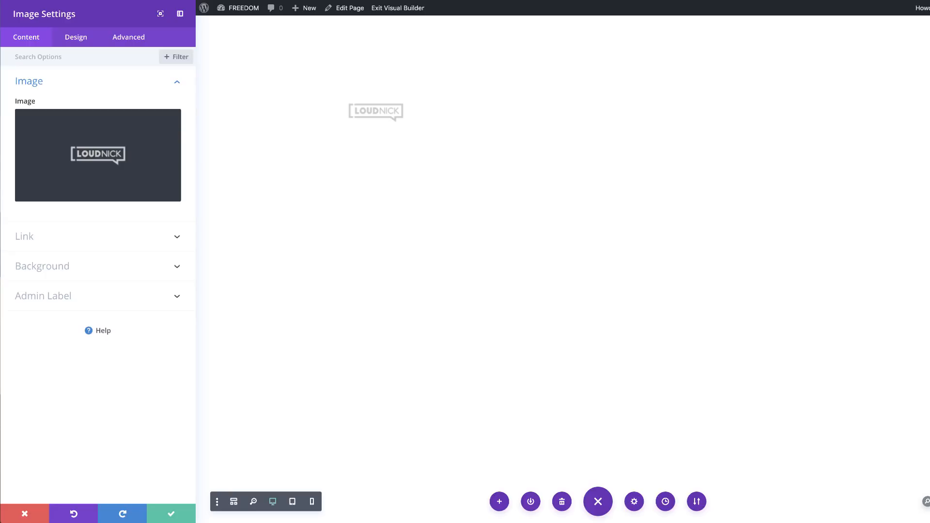
Set the logo image's custom bottom margin to 10vw
left_click(76, 37)
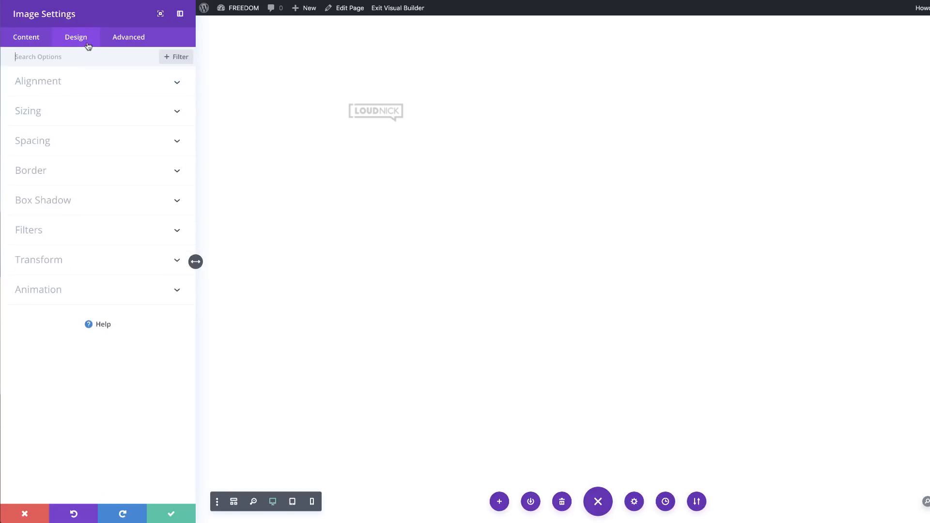
left_click(60, 86)
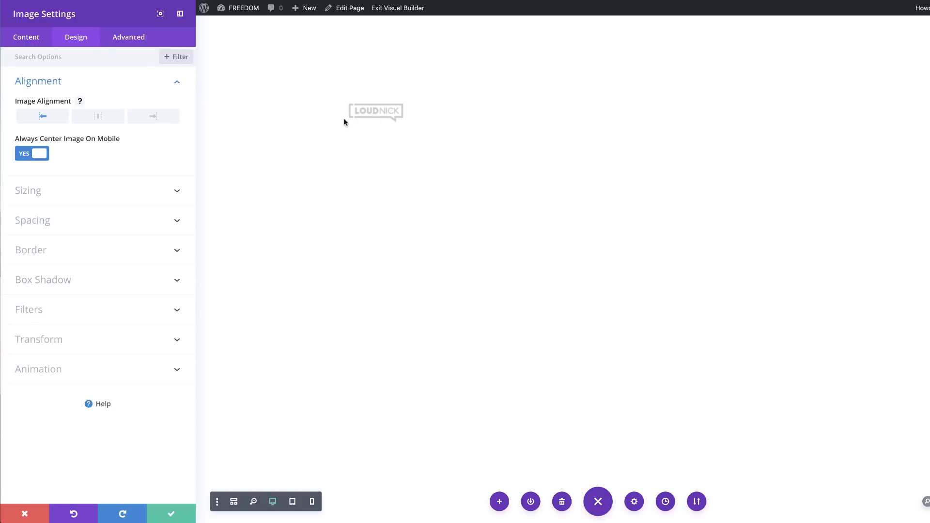
left_click(44, 222)
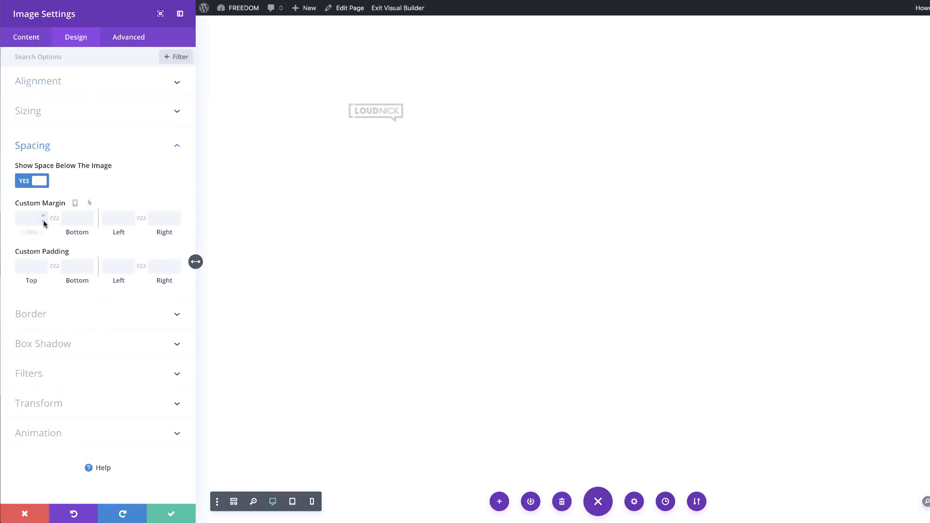
left_click(73, 222)
type("10vw")
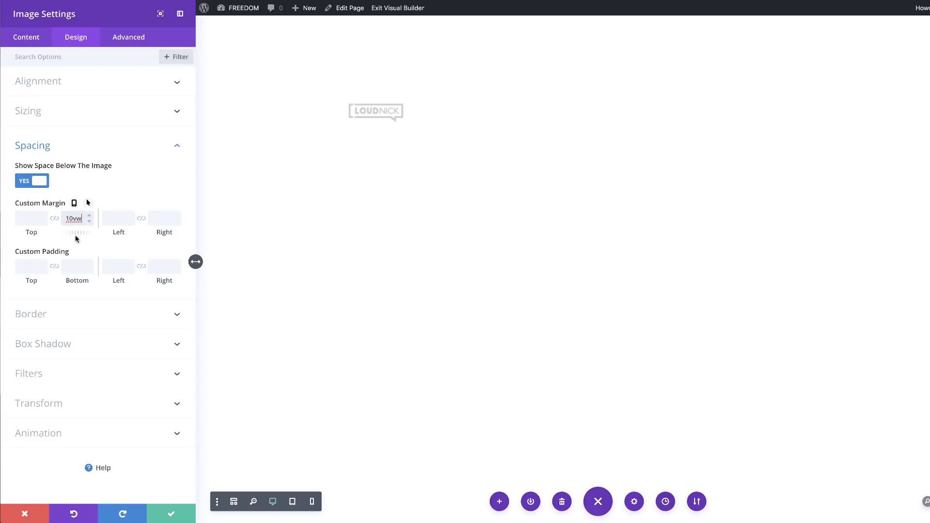
Enable responsive margins for the logo image, set the tablet bottom margin to 20vw and save the module
left_click(74, 204)
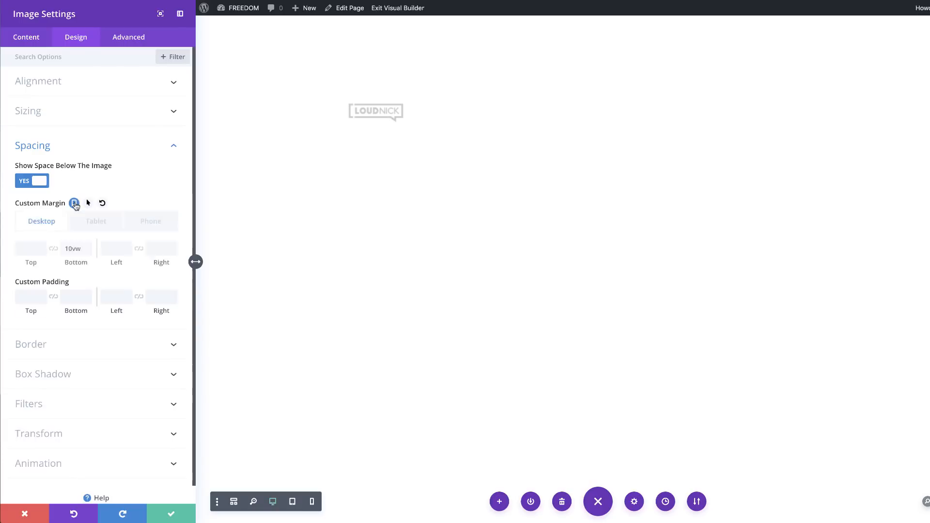
left_click(93, 225)
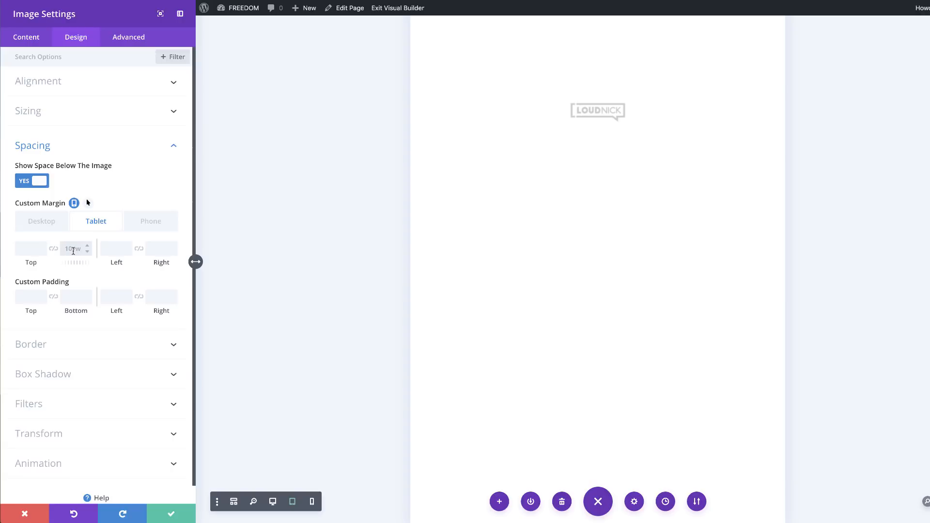
type("20")
type("1vw")
left_click(74, 249)
key("BackSpace")
key("Right")
key("Right")
key("Right")
key("BackSpace")
left_click(152, 225)
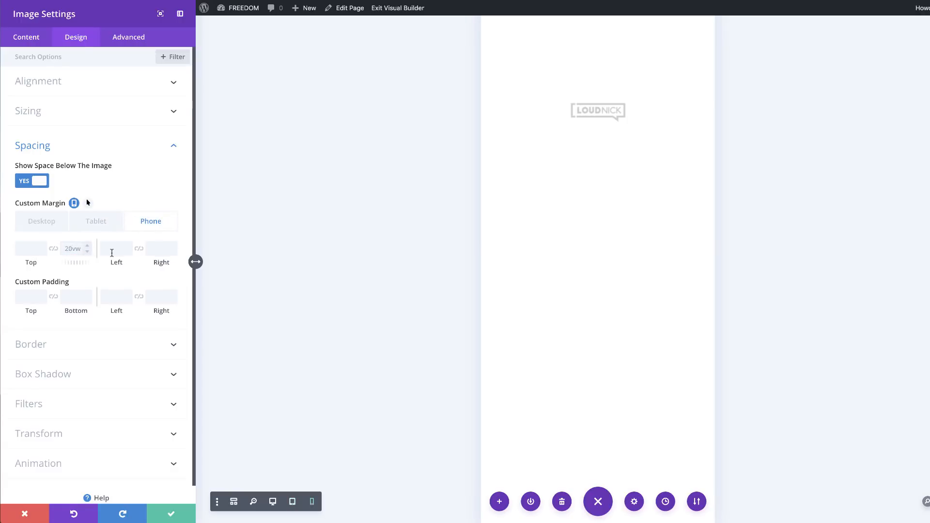
left_click(40, 223)
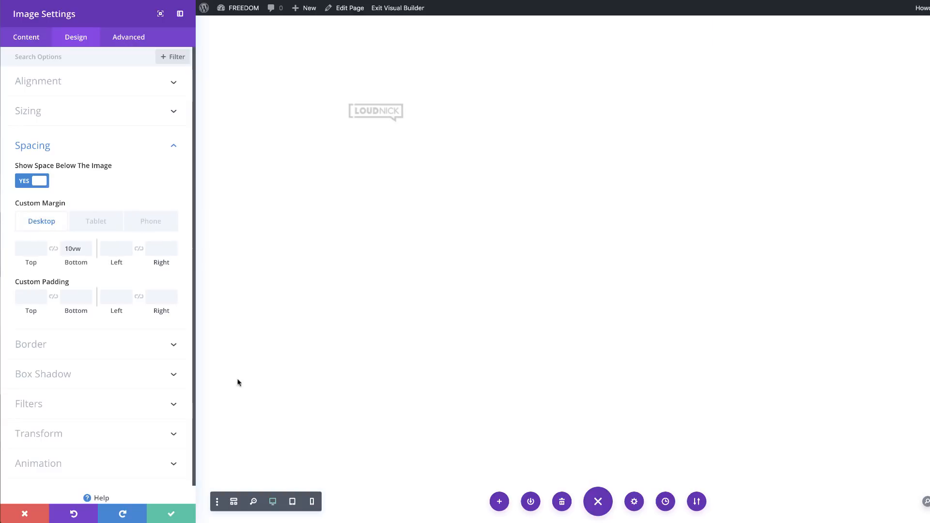
left_click(171, 515)
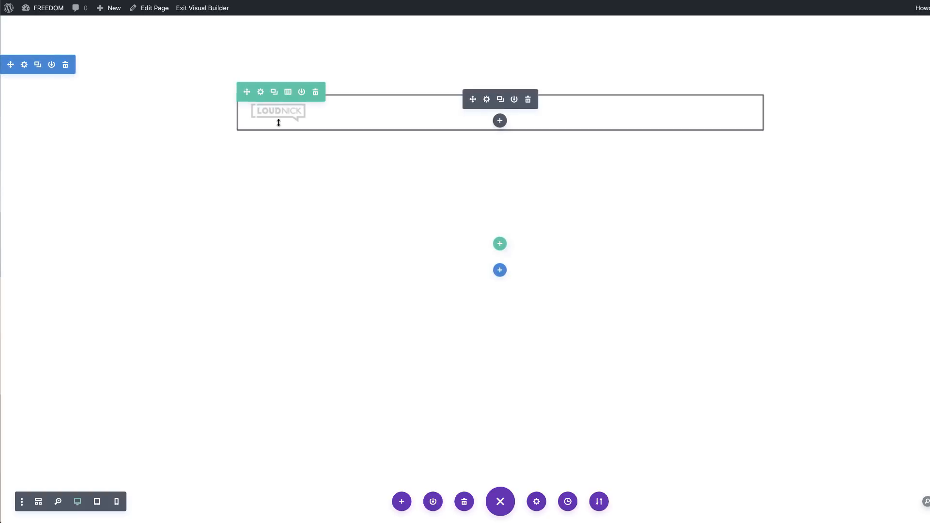
Insert a Text module below the logo image
left_click(499, 120)
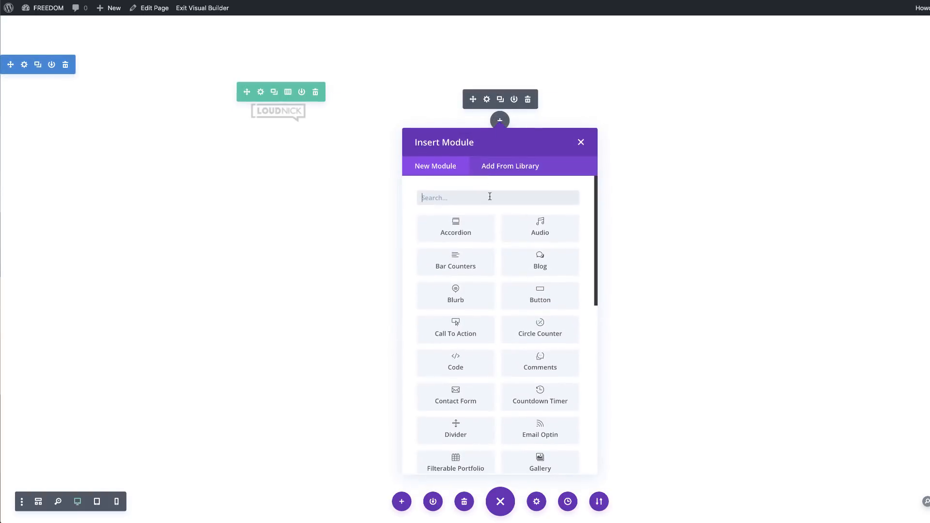
type("text")
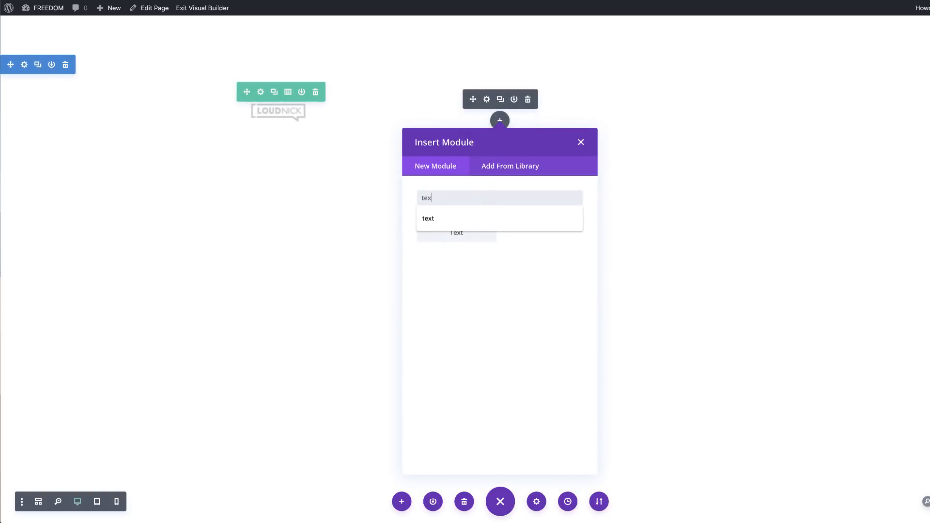
left_click(476, 234)
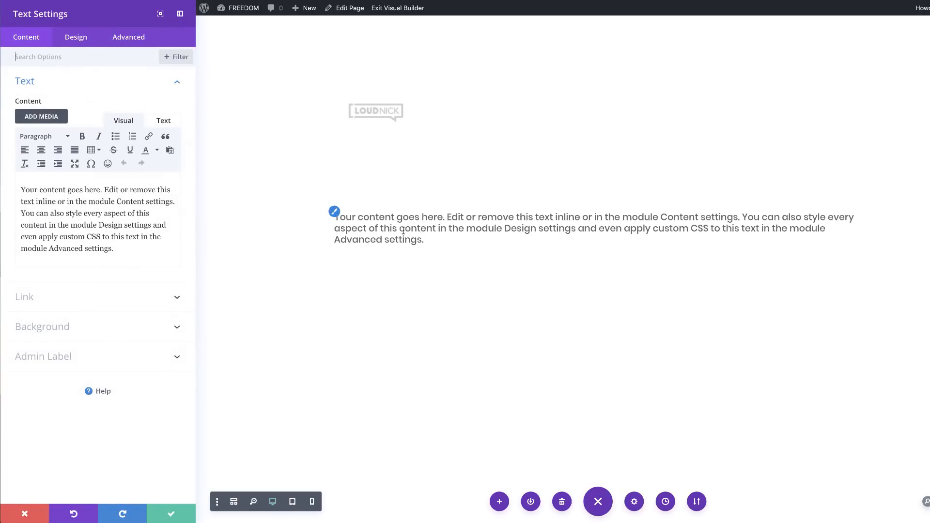
Replace the placeholder text with "Select a menu item to continue to our website." and format it as Heading 1
left_click_drag(22, 188, 142, 254)
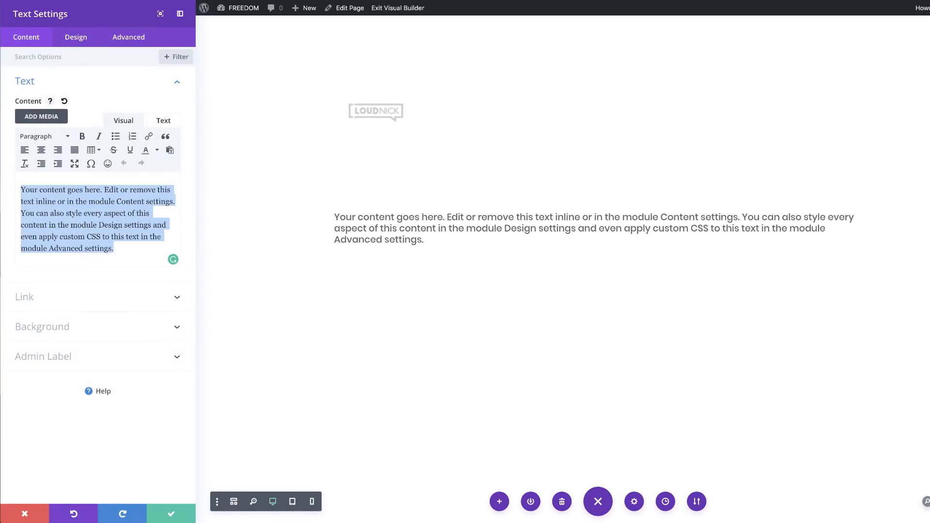
type("Select ")
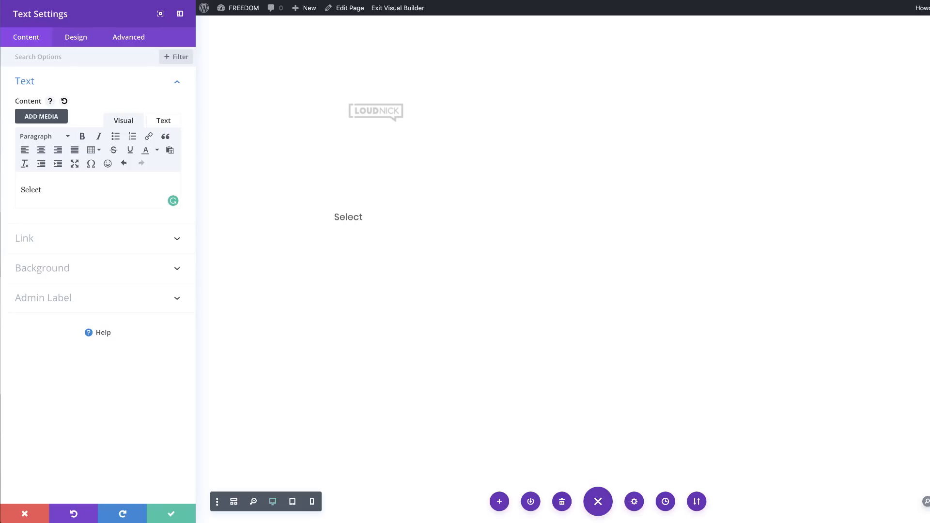
type("a menu item to continue to our website")
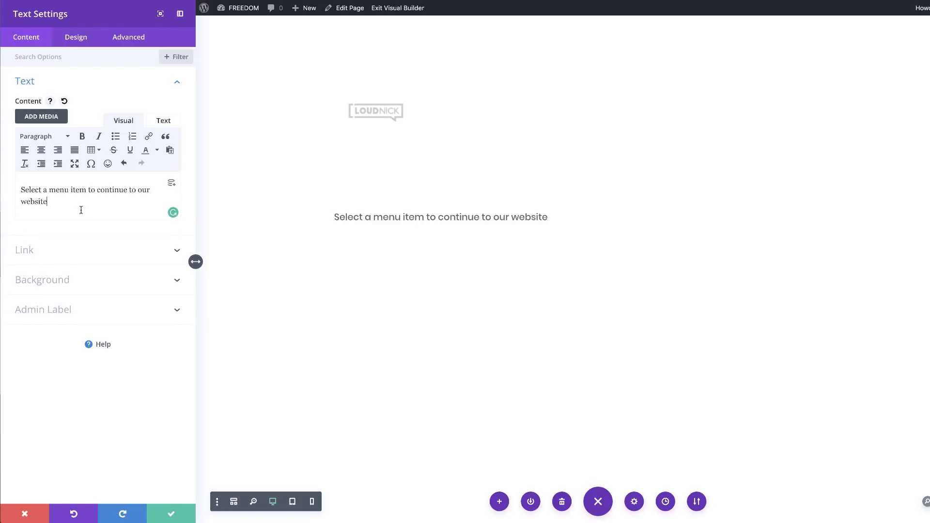
type(".")
left_click_drag(54, 202, 23, 190)
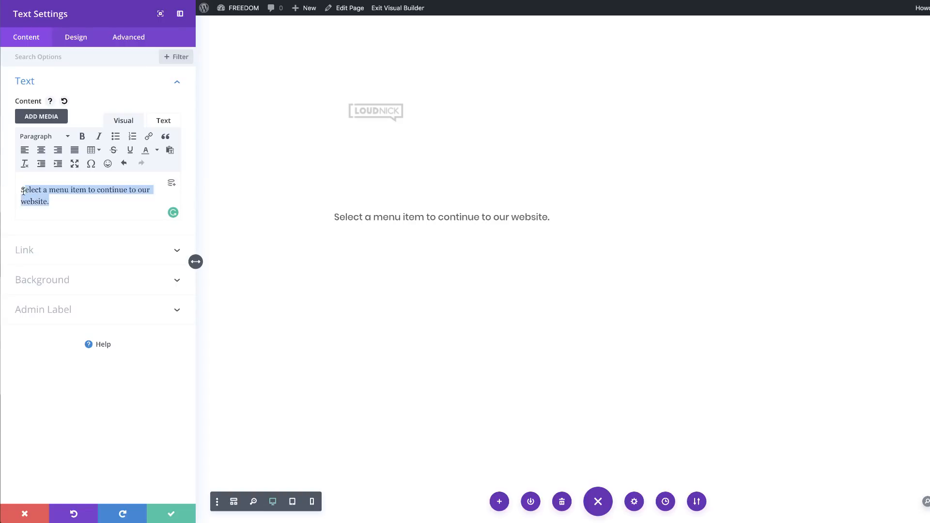
left_click(52, 138)
left_click(75, 174)
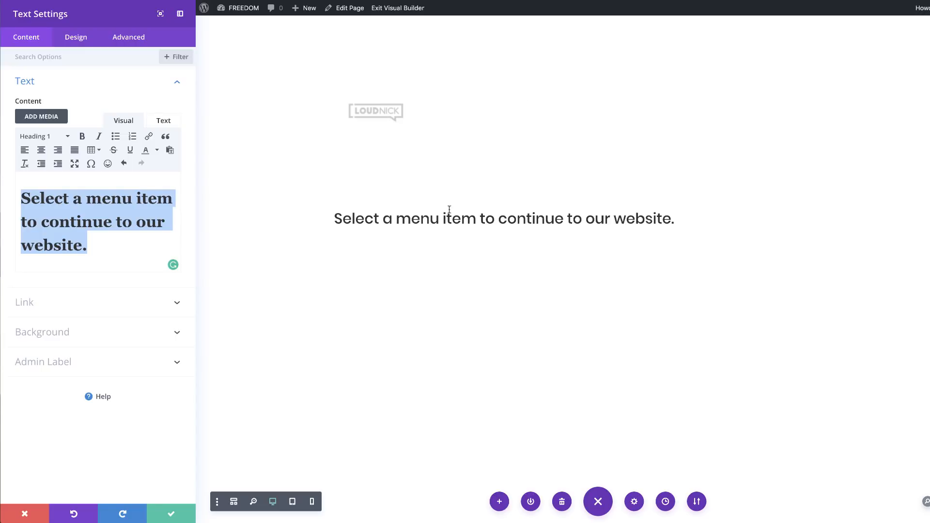
Set the H1 heading font of the Text module to Didact Gothic
left_click(80, 41)
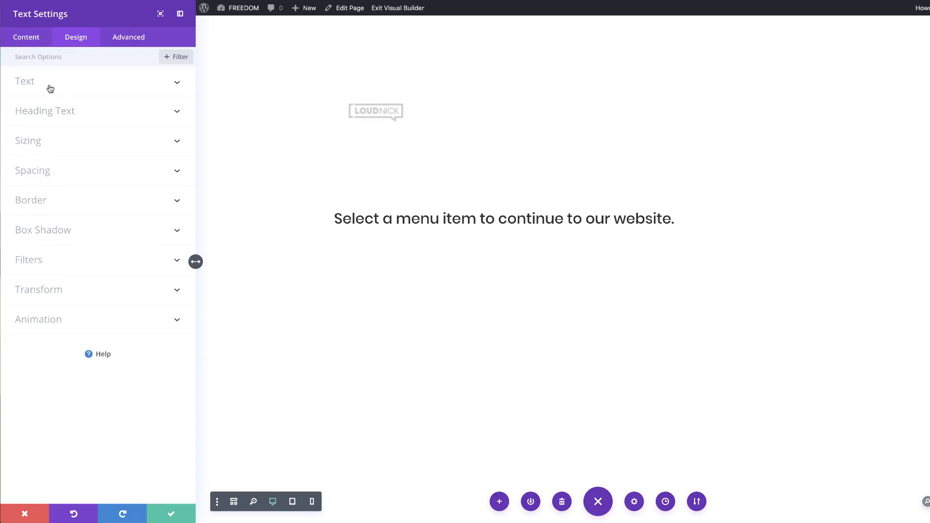
left_click(69, 112)
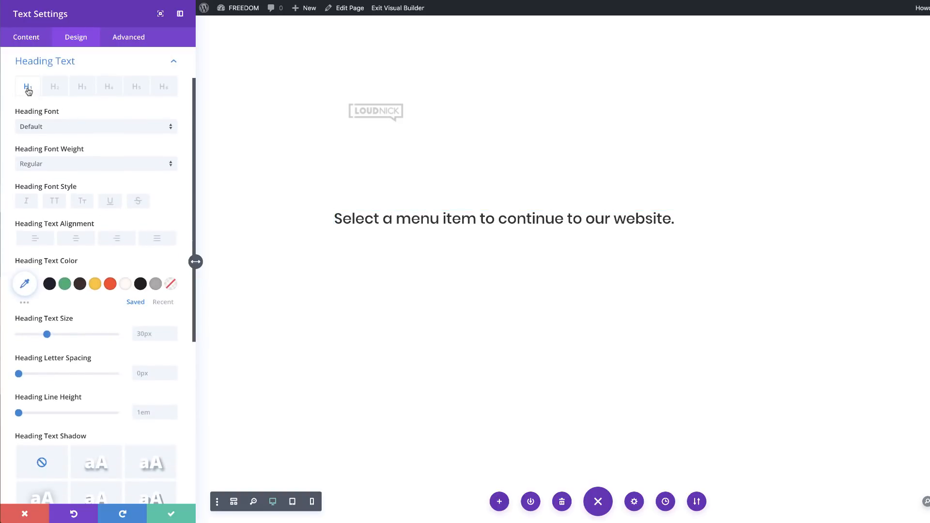
left_click(59, 129)
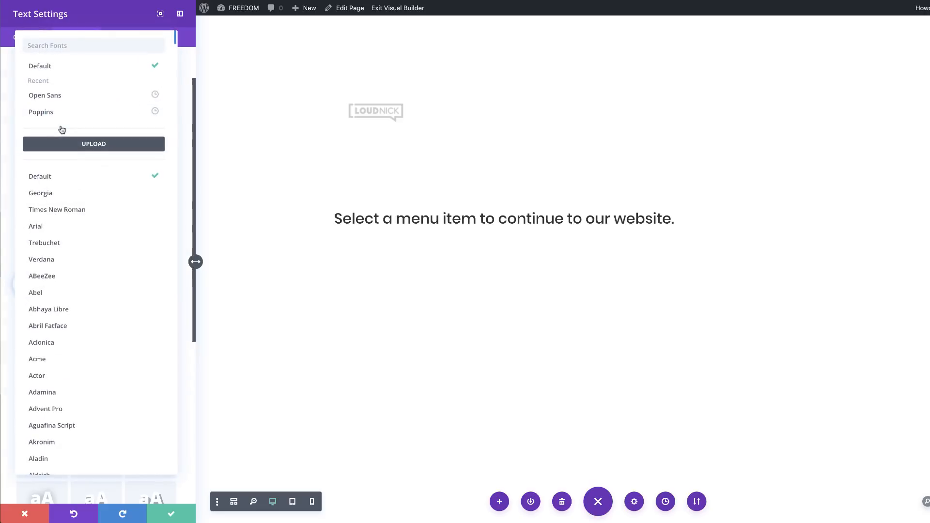
left_click(83, 46)
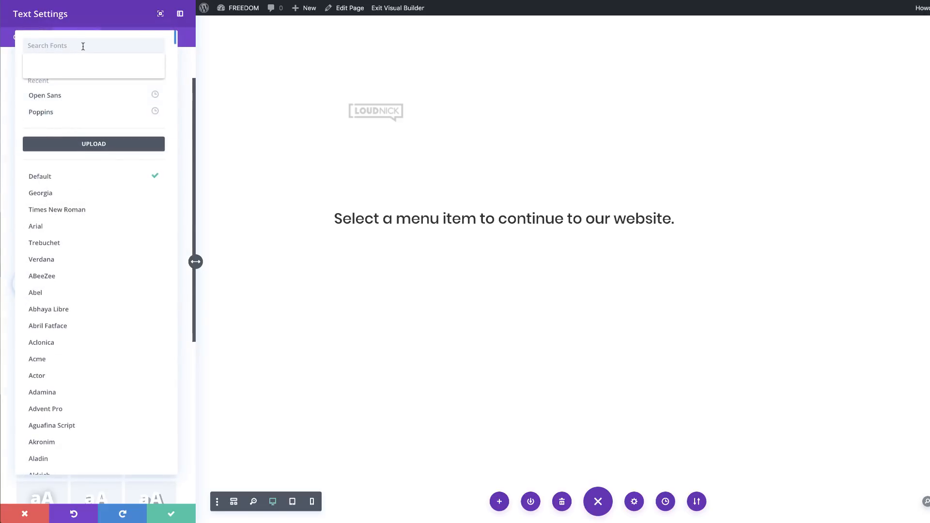
type("di")
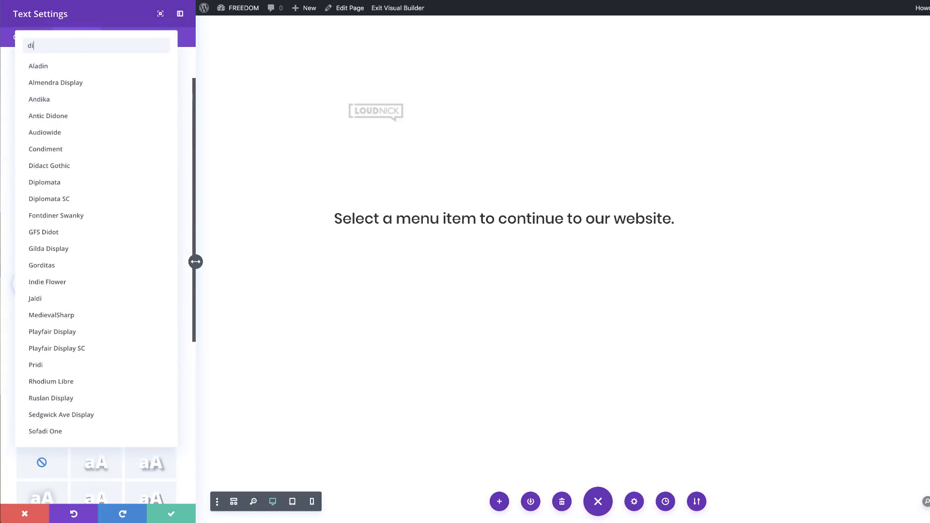
type("dac")
left_click(46, 66)
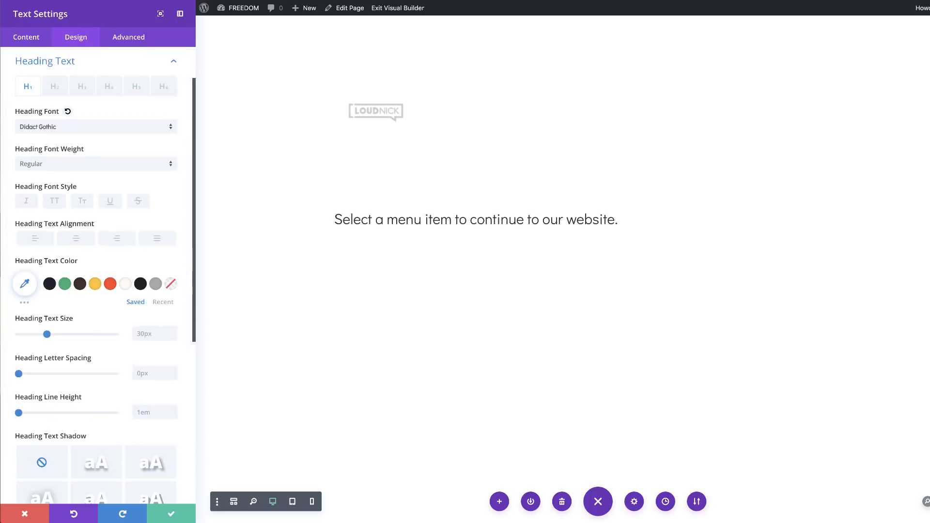
Make the H1 heading text bold and left-aligned, with the text colour #333333
left_click(60, 165)
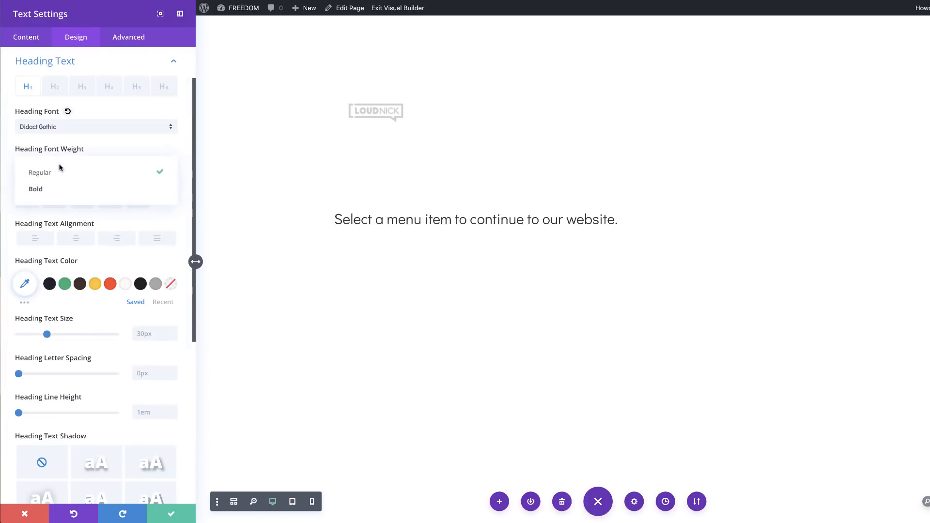
left_click(61, 190)
left_click(35, 240)
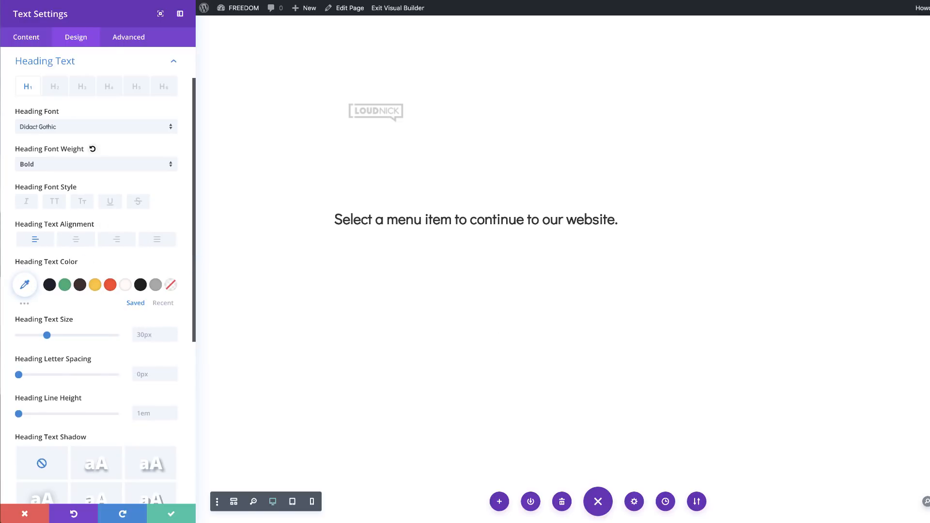
left_click(25, 285)
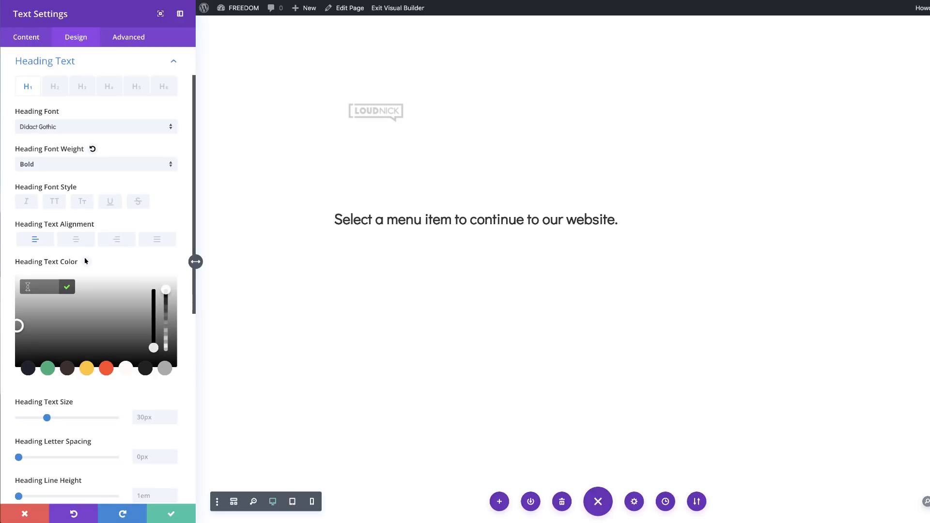
type("#333333")
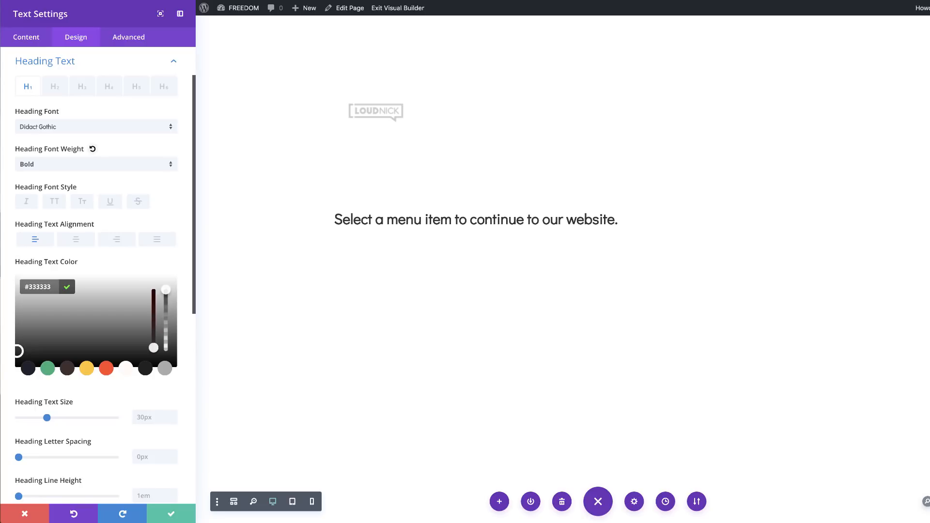
Set the H1 heading text size to 5vw
scroll(127, 381, "down", 3)
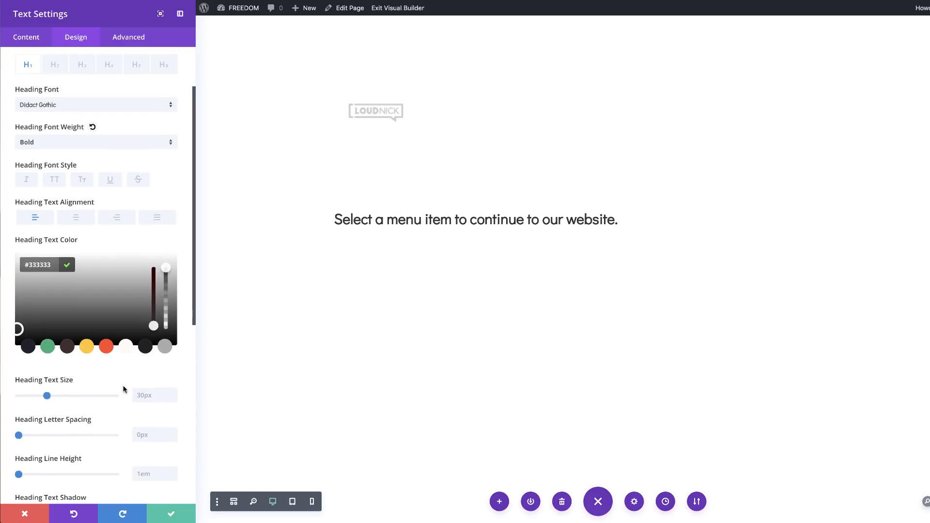
left_click(146, 358)
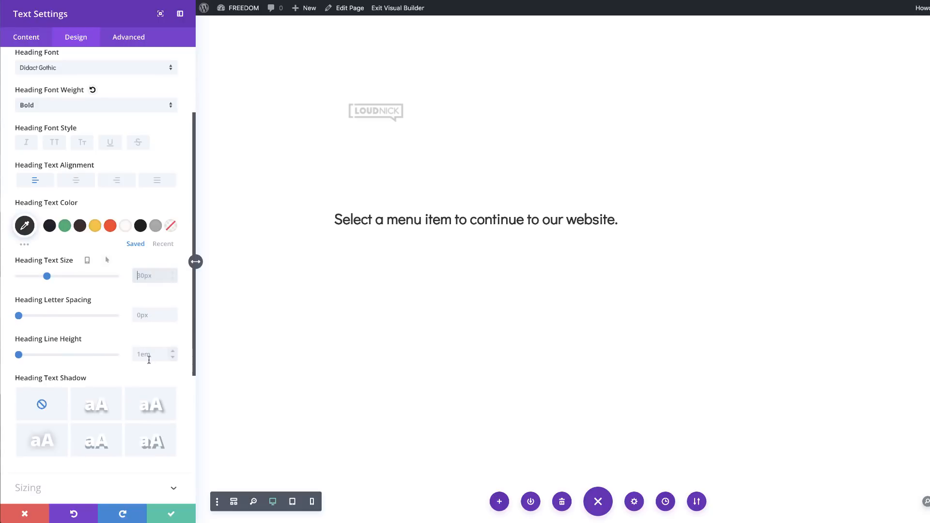
mouse_move(96, 260)
type("5vw")
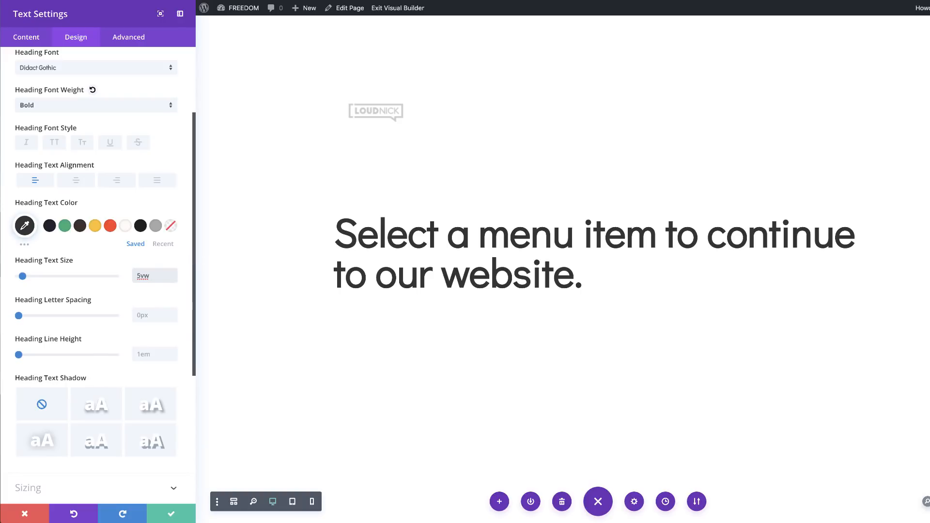
key("Return")
Enable responsive heading text sizes and raise the H1 size for tablet to 7vw
left_click(84, 266)
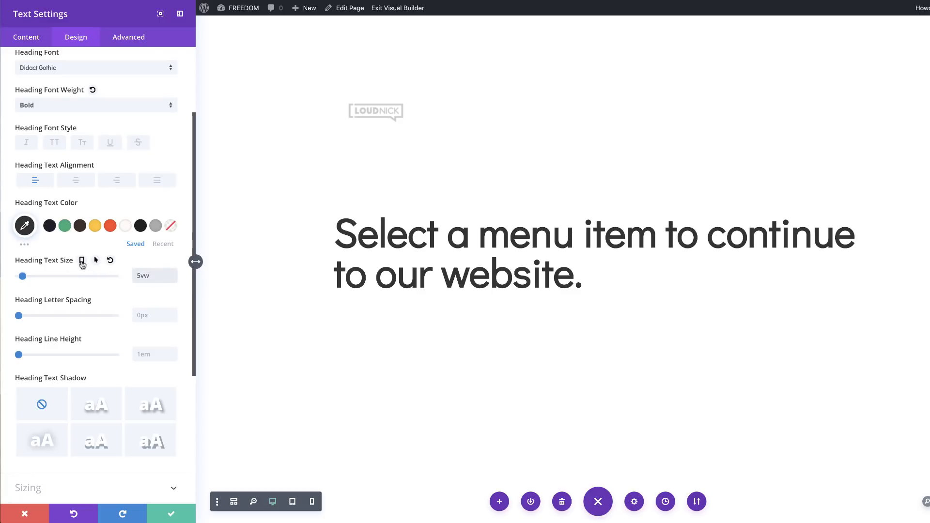
left_click(82, 261)
left_click(97, 278)
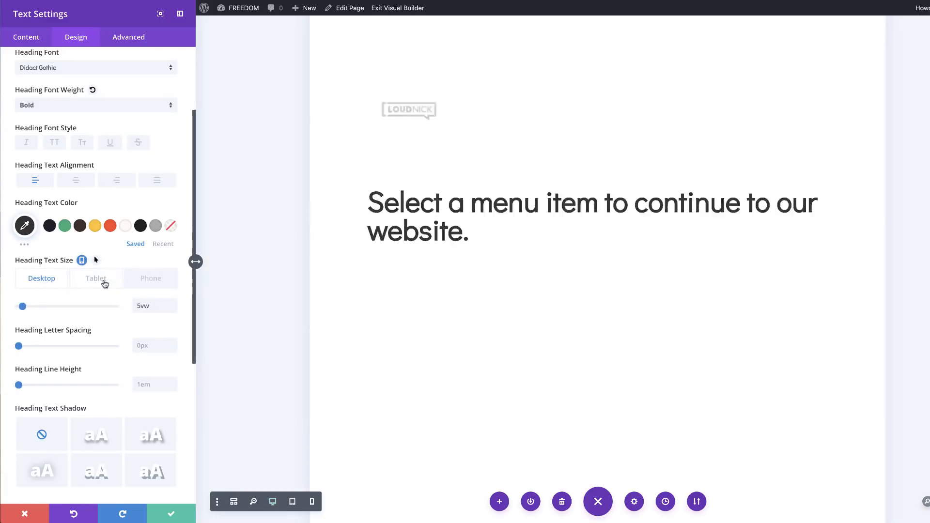
left_click(174, 304)
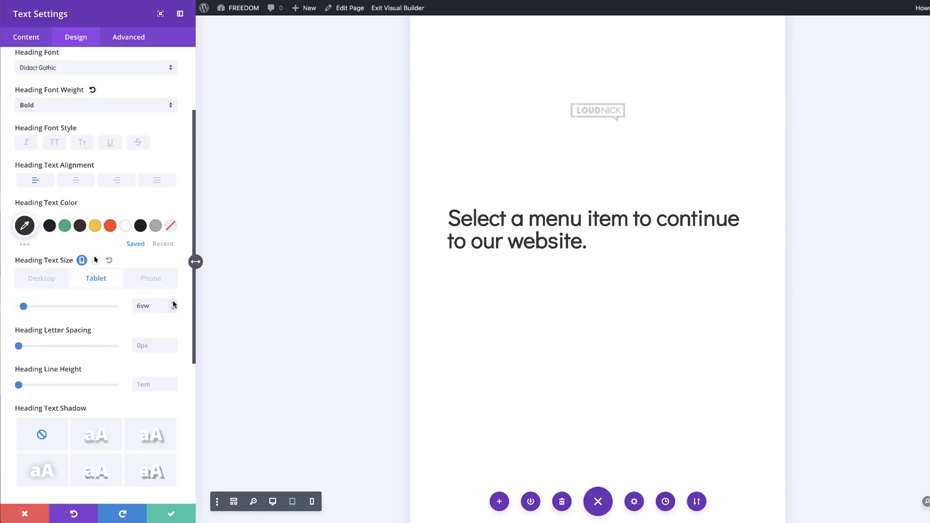
left_click(160, 278)
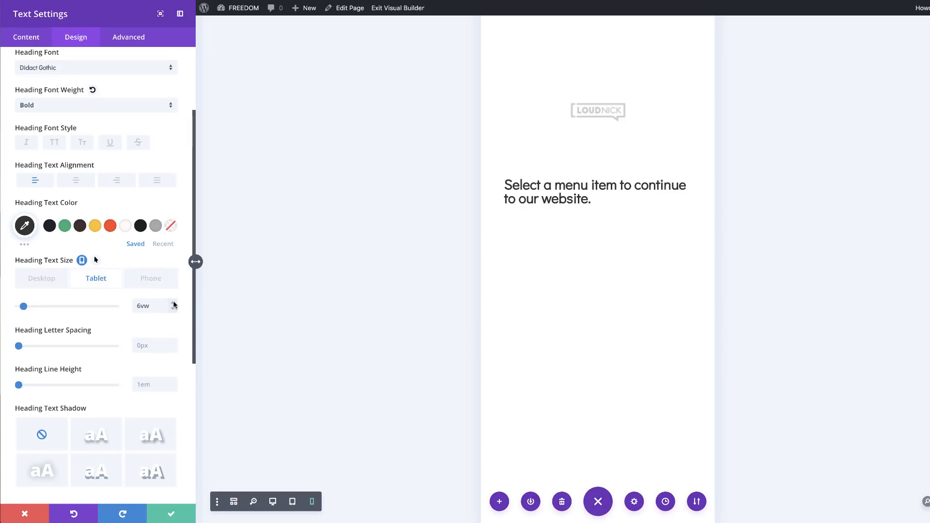
left_click(174, 304)
left_click(106, 281)
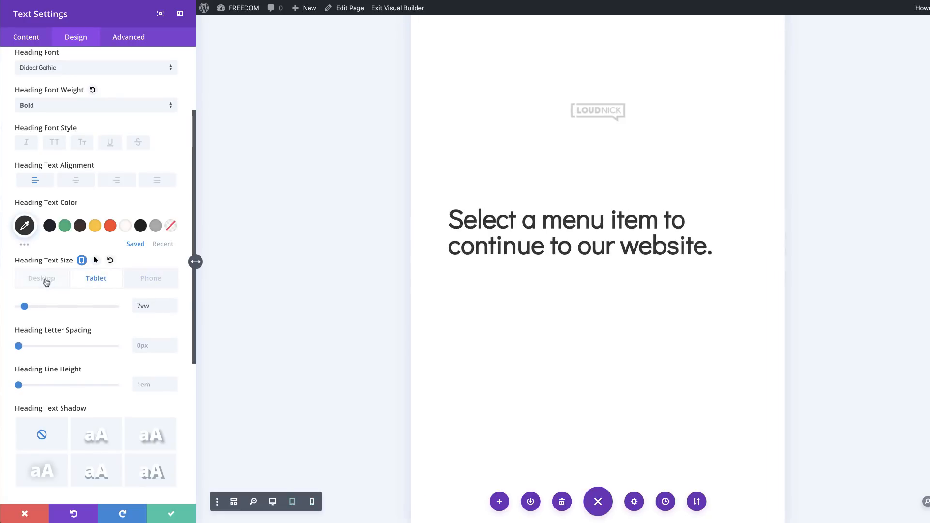
Set the H1 heading line height to 0.8em in the desktop view
left_click(46, 281)
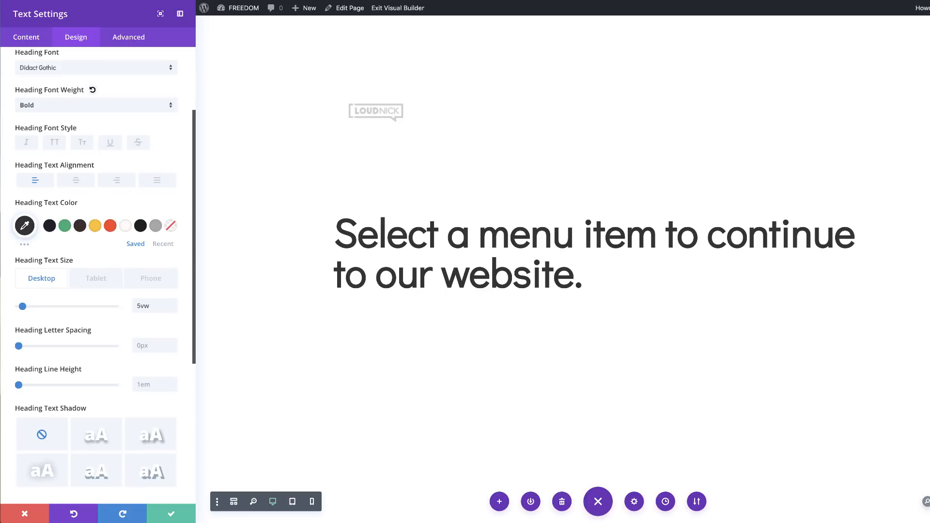
left_click(142, 384)
type("0.8em")
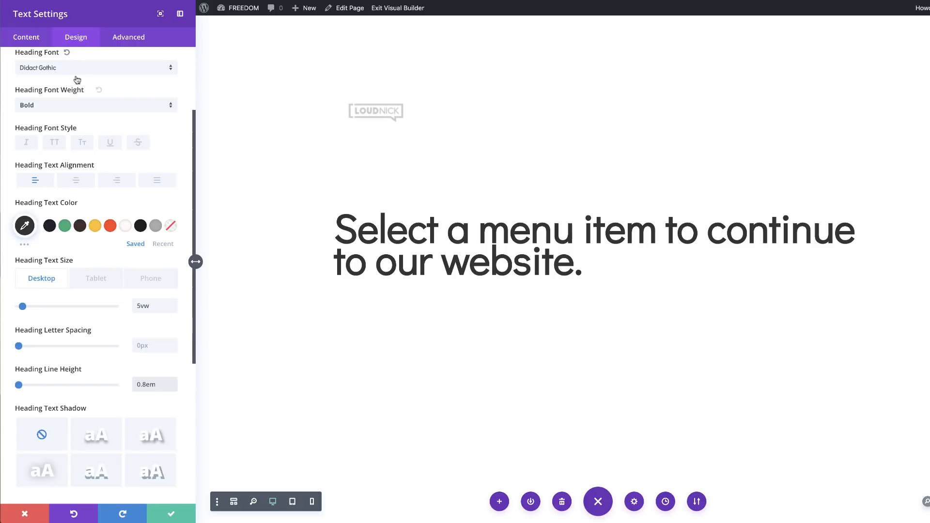
Enable responsive widths for the Text module and set its desktop width to 68%
scroll(77, 79, "down", 5)
left_click(52, 268)
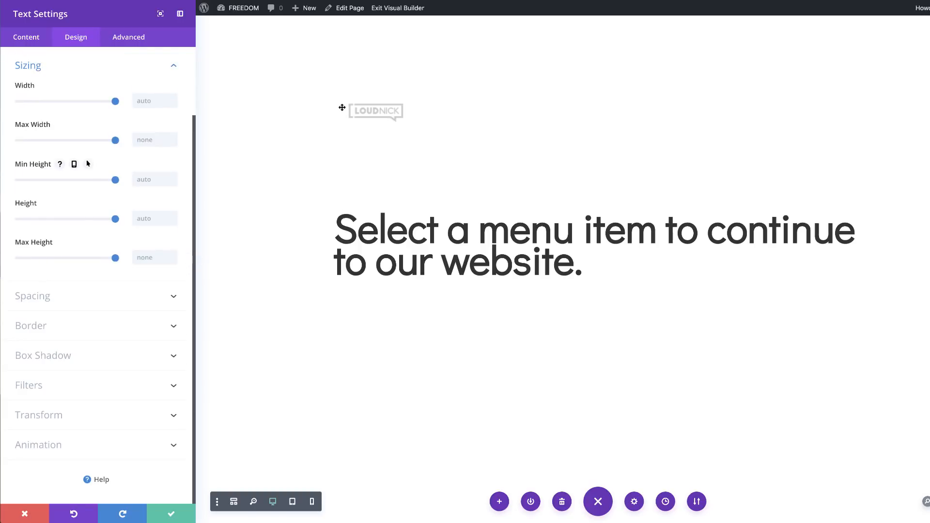
left_click(166, 105)
type("80")
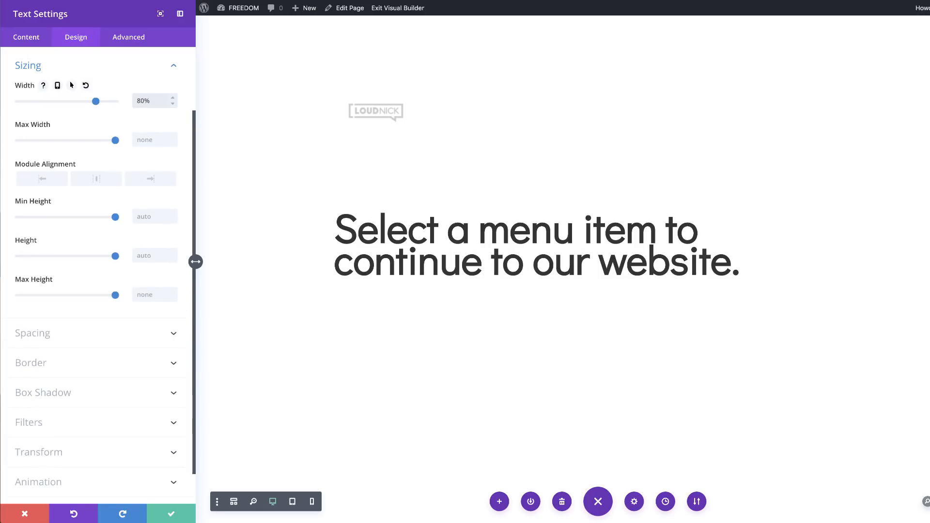
left_click(58, 86)
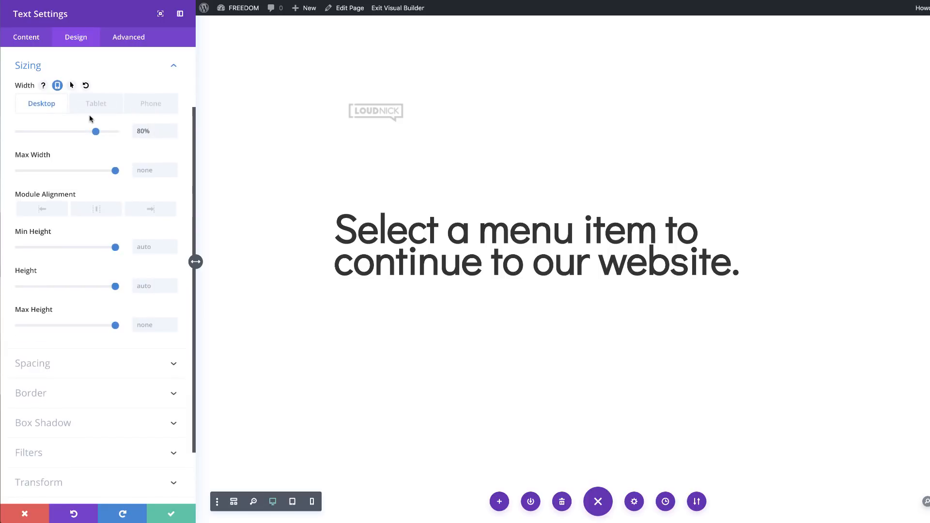
left_click(147, 133)
key("Down")
key("Down")
key("Down")
key("Down")
key("Down")
key("Down")
key("Down")
key("Down")
key("Down")
key("Down")
key("Down")
key("Down")
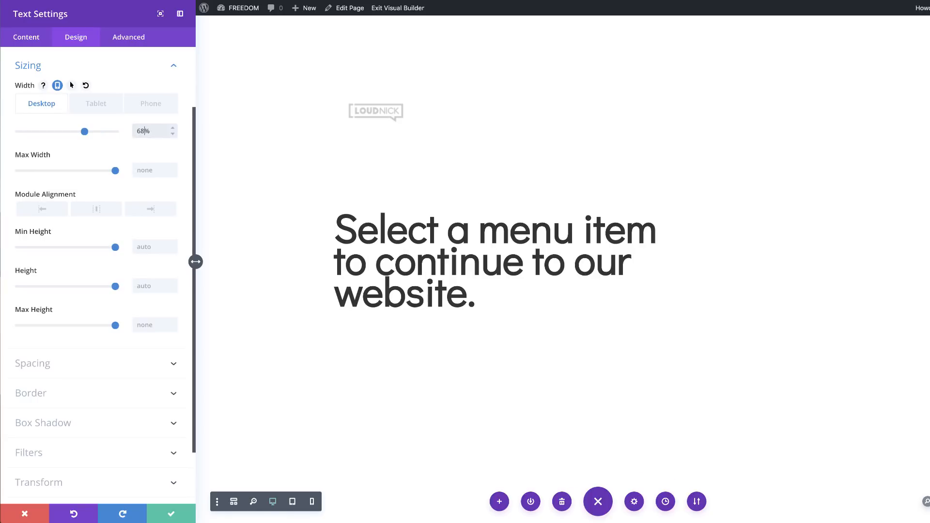
Set the Text module's tablet width to 80% and check the phone width
left_click(109, 105)
left_click(150, 131)
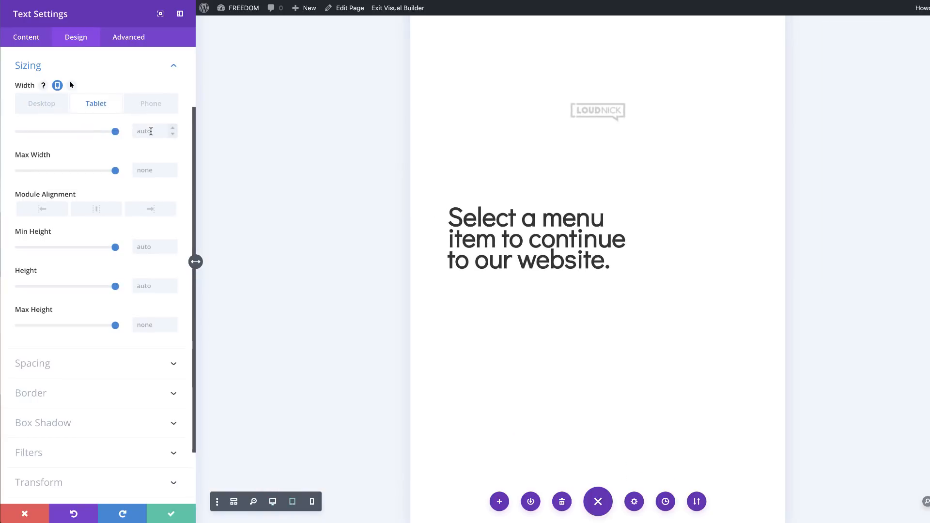
type("80%")
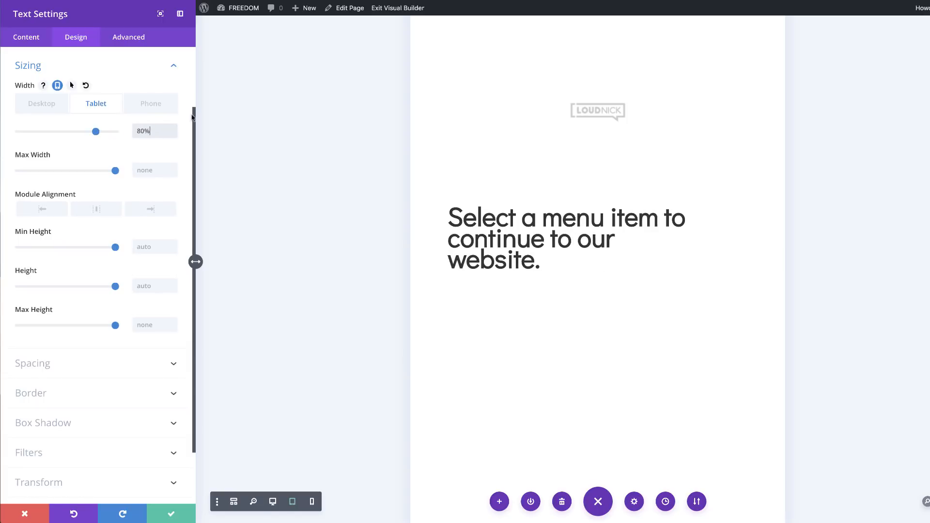
left_click(160, 107)
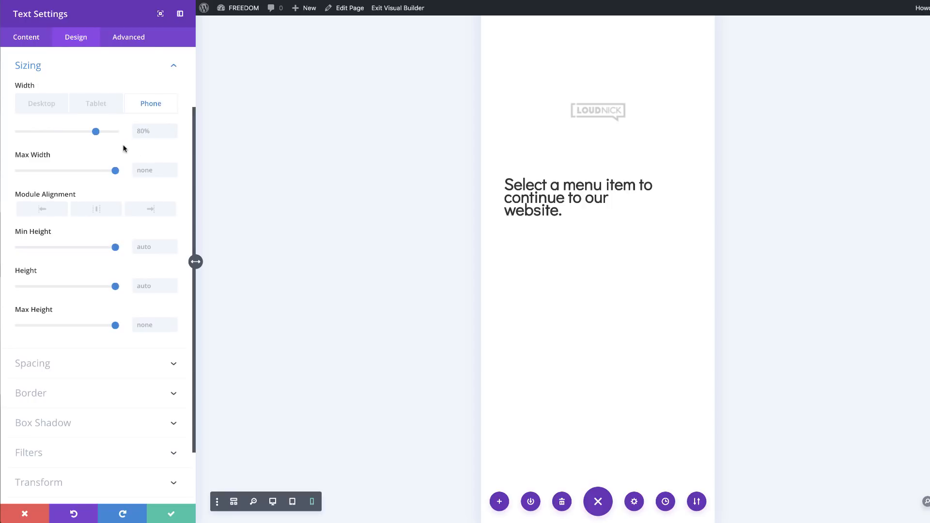
Align the Text module to the left, return to the desktop view and save the module settings
left_click(46, 212)
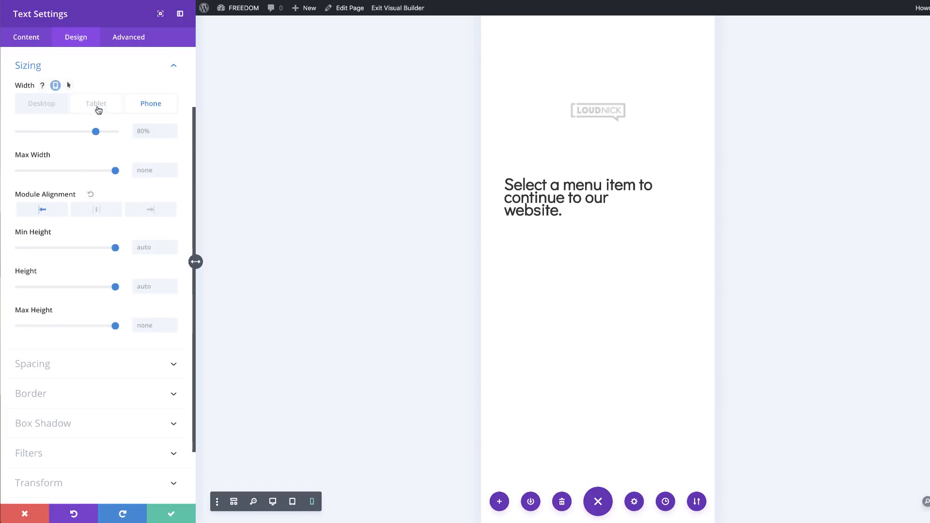
left_click(98, 109)
left_click(48, 104)
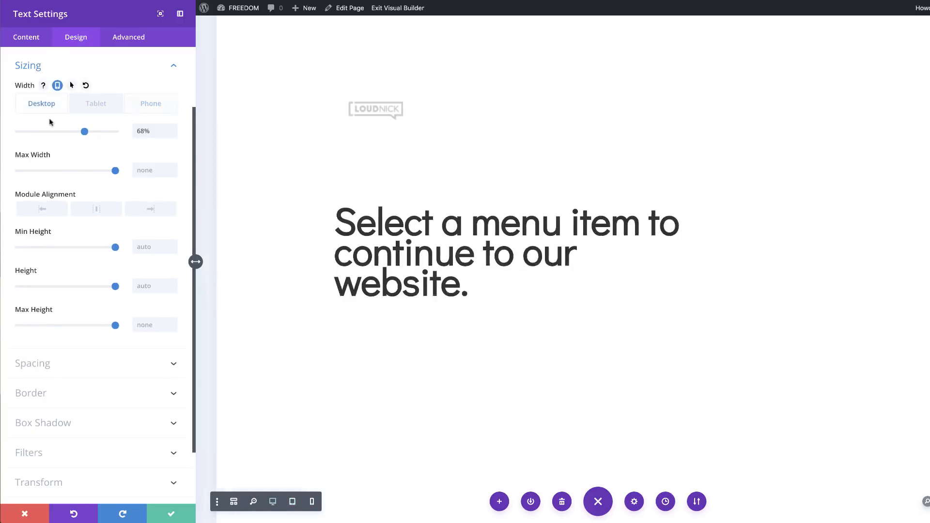
left_click(46, 212)
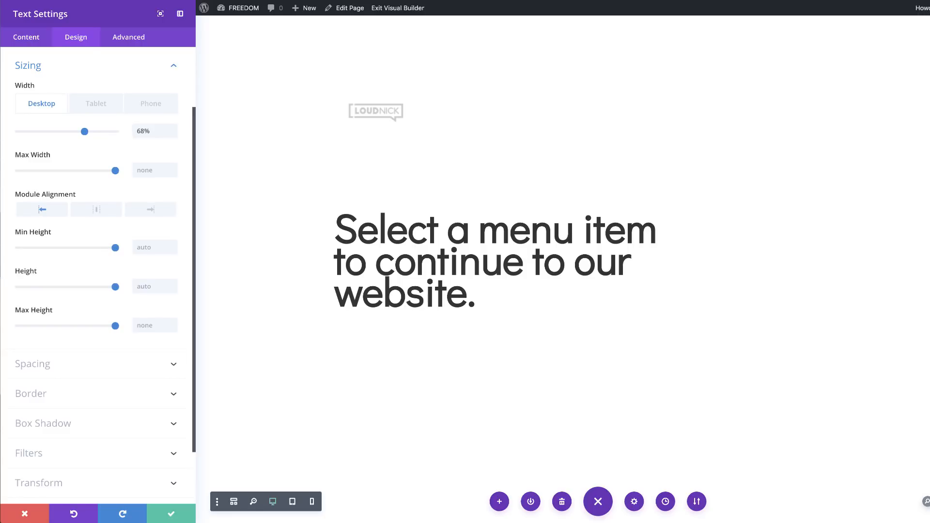
left_click(172, 513)
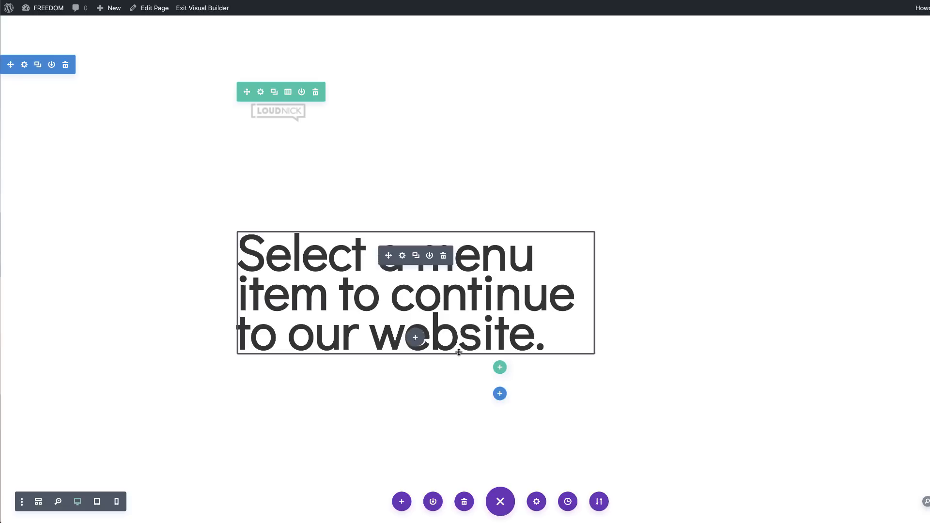
Insert a Divider module directly below the heading text
left_click(415, 337)
type("div")
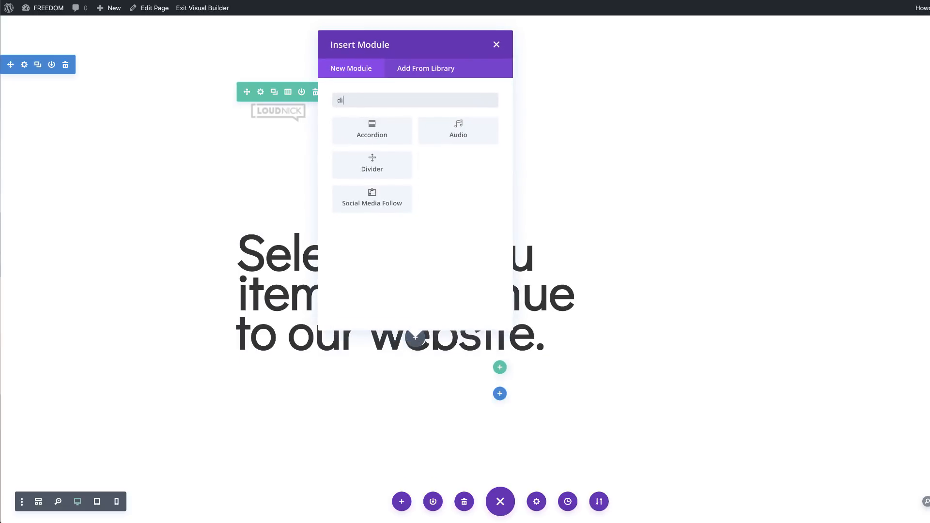
left_click(393, 126)
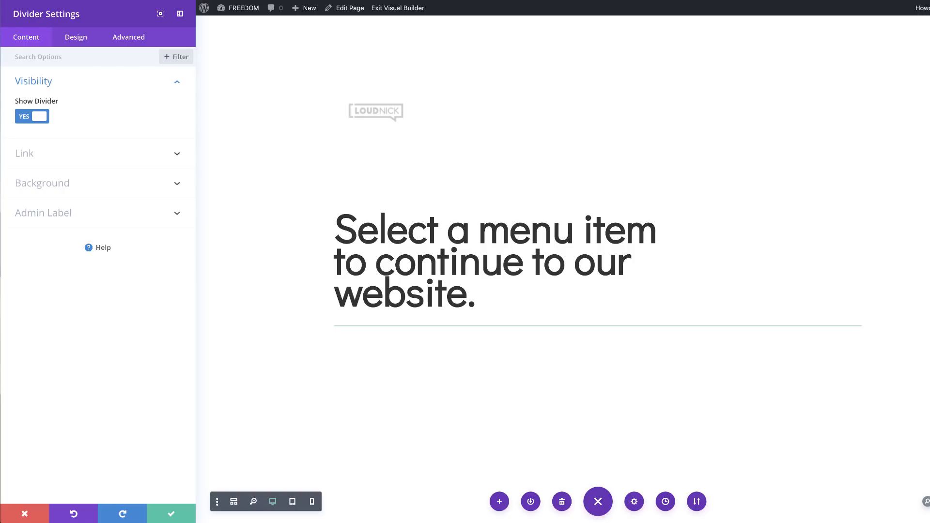
Set the divider's line colour to #333333
left_click(71, 42)
left_click(41, 86)
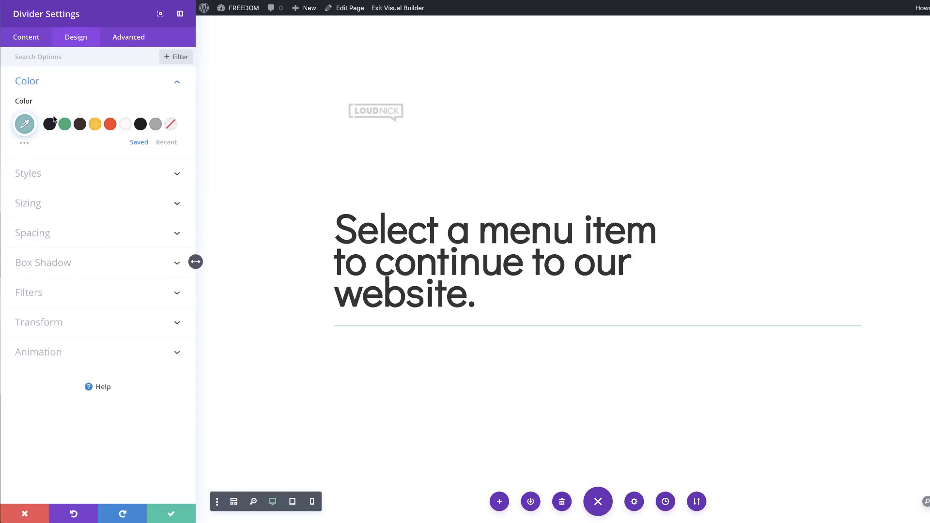
left_click(27, 123)
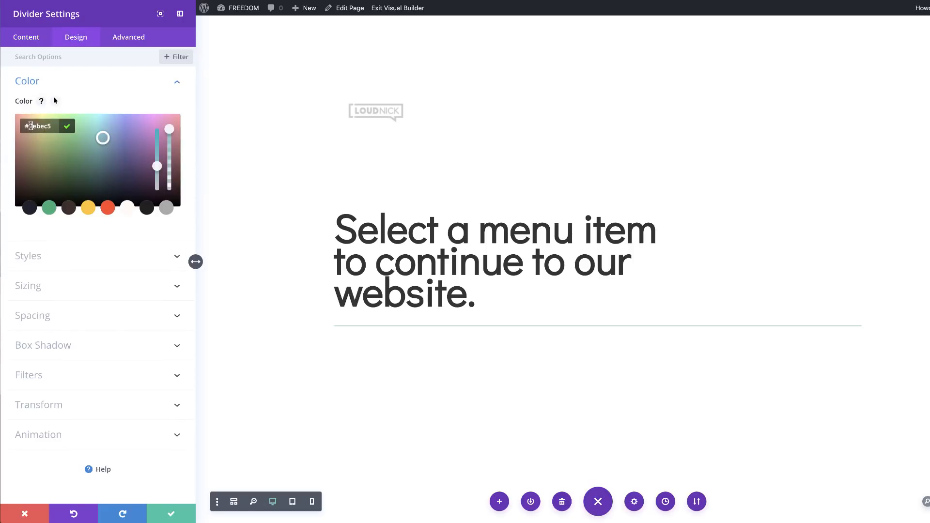
left_click_drag(56, 127, 29, 125)
type("333333")
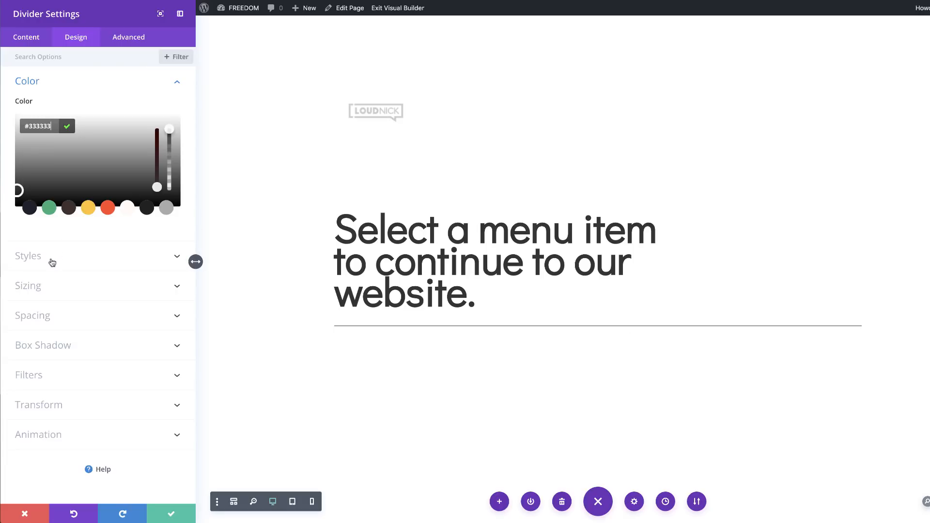
Set the divider weight to 10px and its width to 8%
left_click(53, 292)
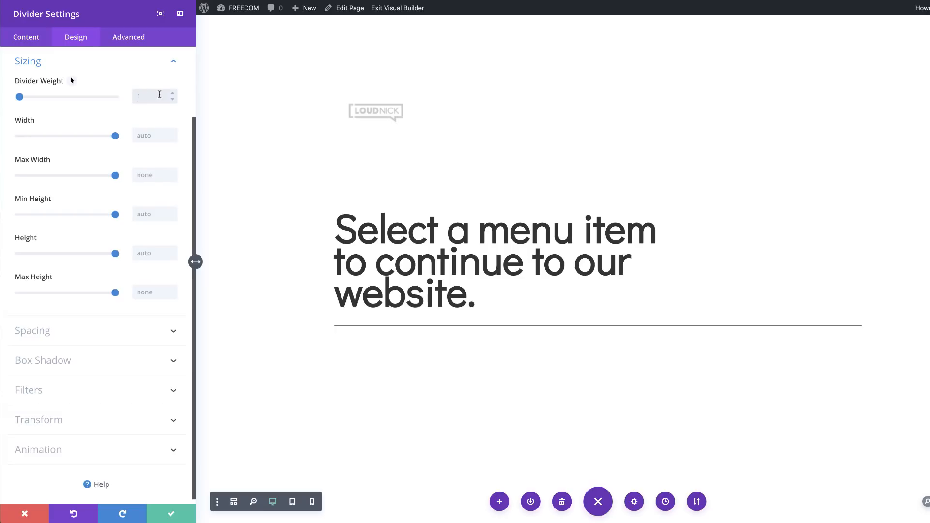
type("10px")
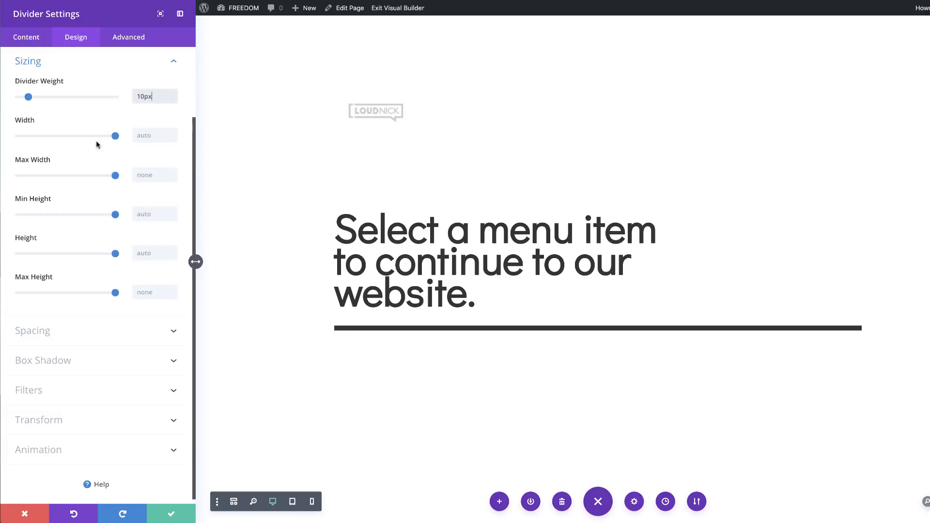
left_click(142, 136)
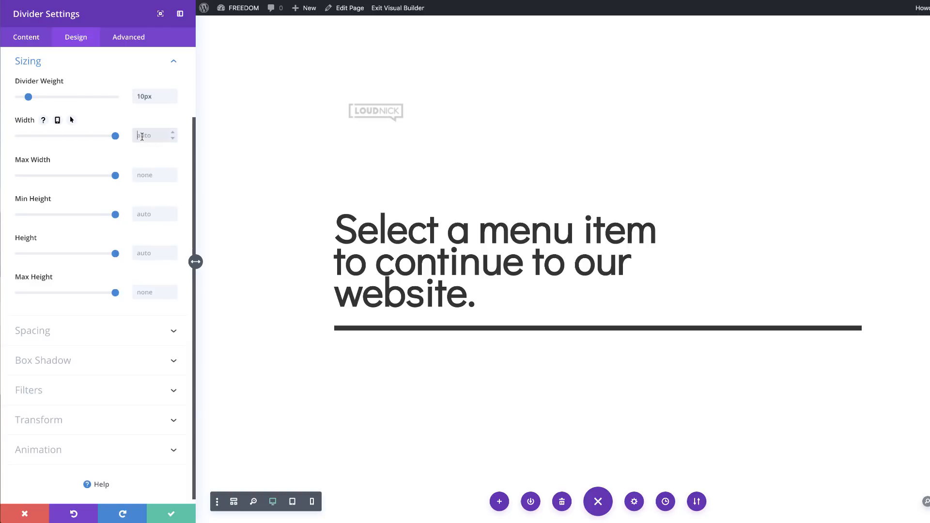
type("8%")
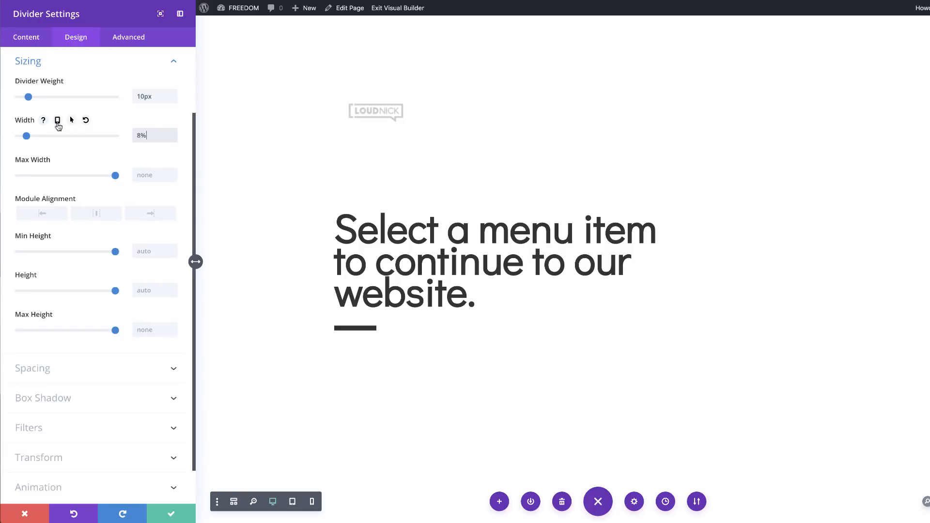
Enable responsive divider widths, using 20% for tablet and 25% for phone
left_click(58, 121)
left_click(95, 138)
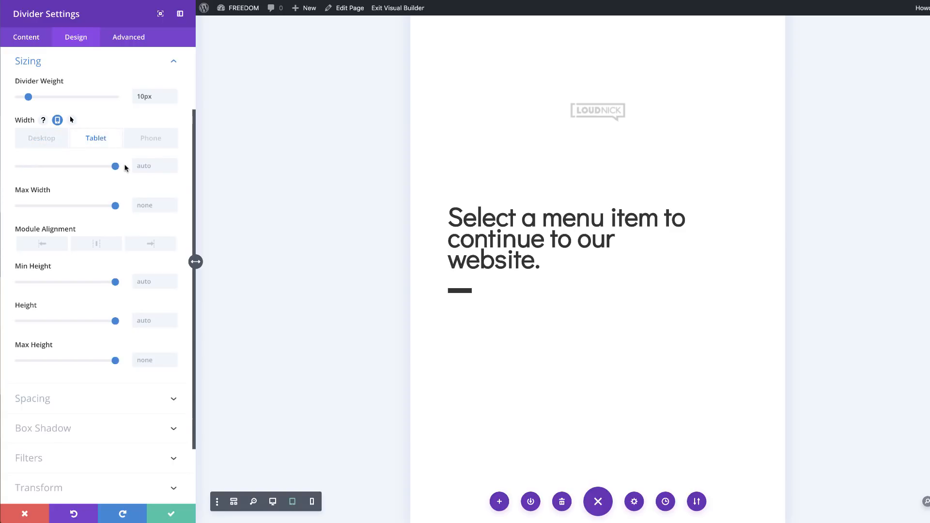
left_click(167, 140)
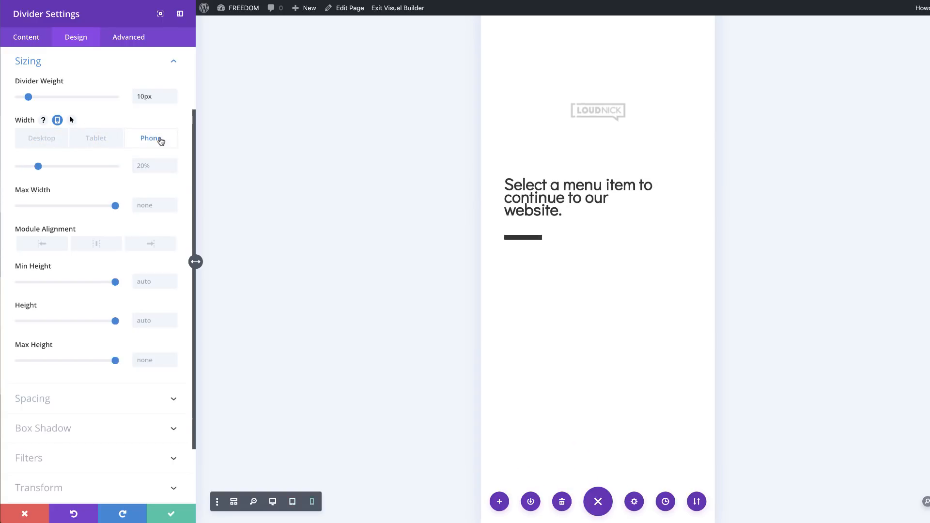
left_click(154, 170)
left_click(89, 141)
Return to the desktop view, align the divider module to the left and save its settings
left_click(45, 141)
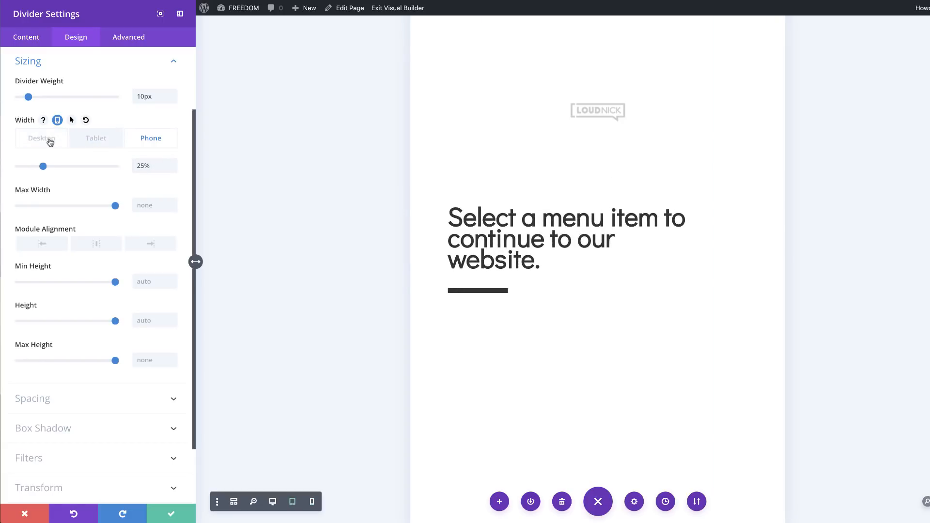
left_click(45, 244)
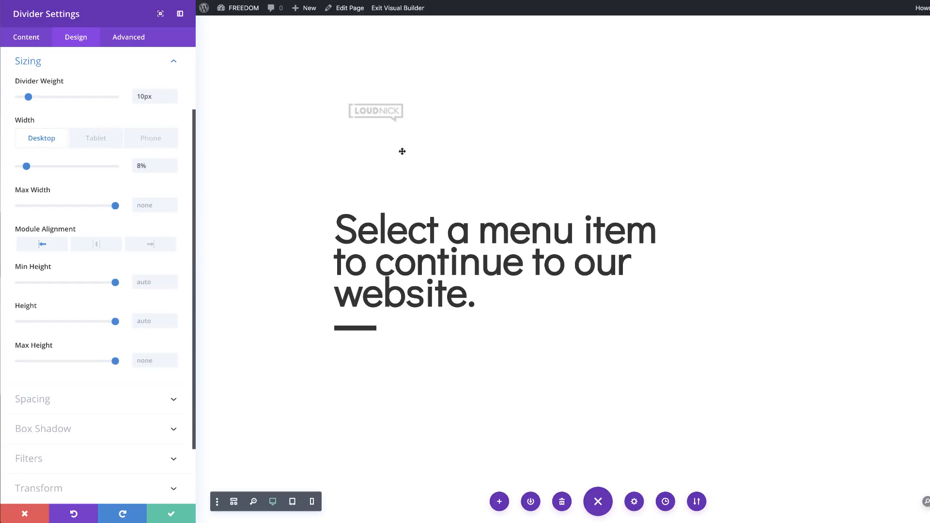
left_click(172, 513)
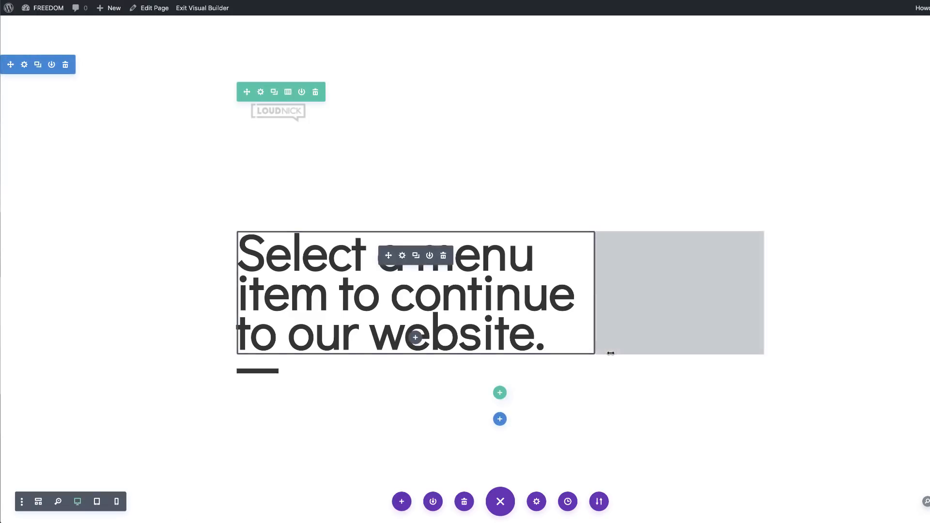
Insert a new row with three equal columns below the divider, without adding a module yet
left_click(500, 393)
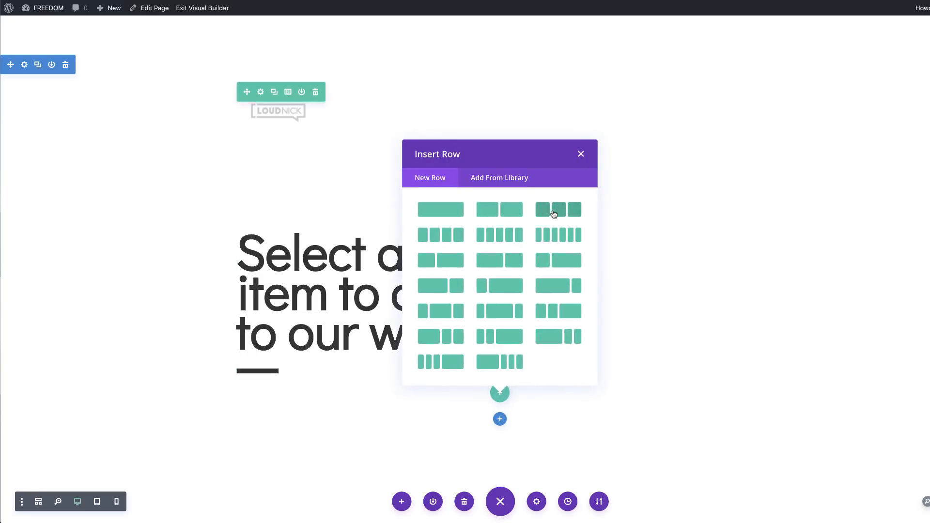
left_click(572, 214)
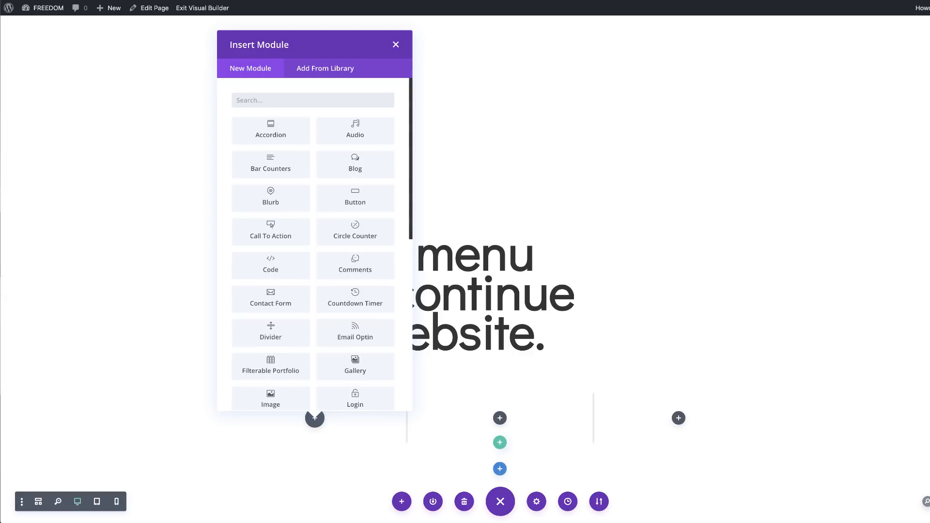
left_click(396, 44)
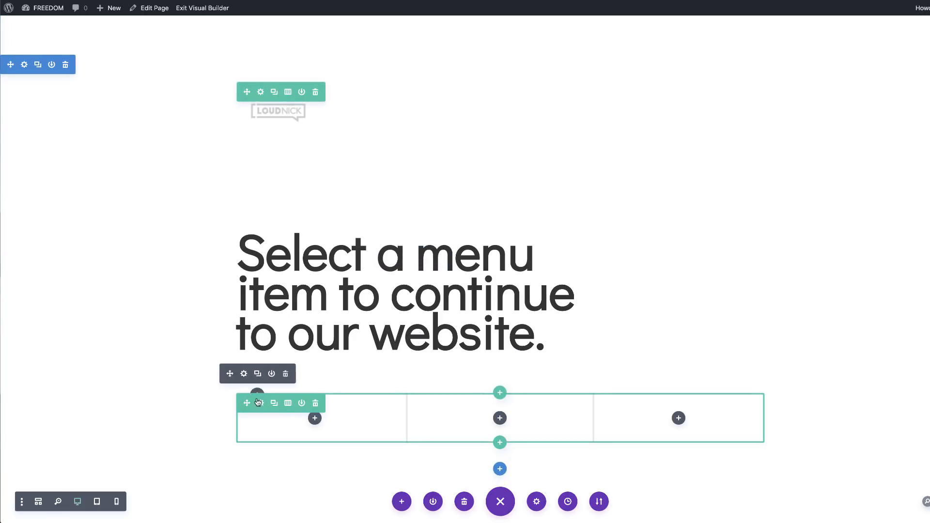
Set the three-column row's width and max width to 100% and enable a custom gutter width of 1
left_click(260, 404)
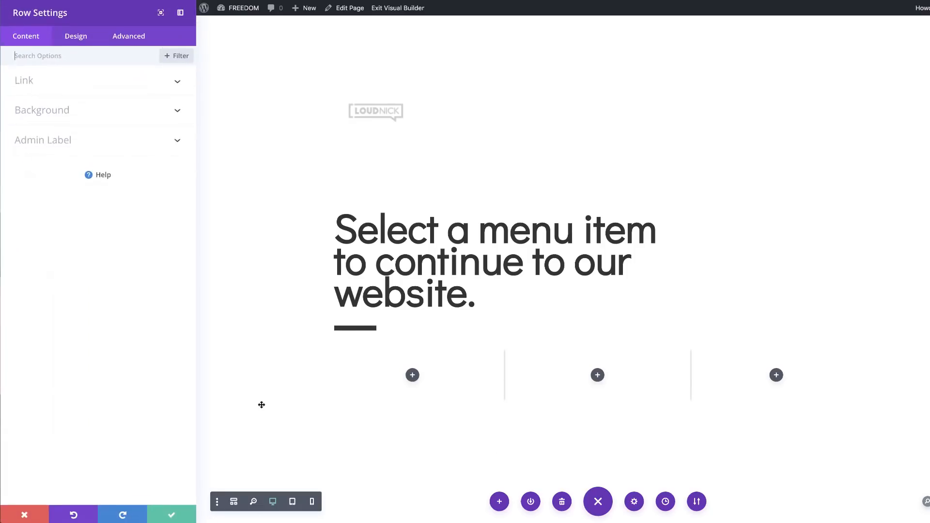
left_click(81, 44)
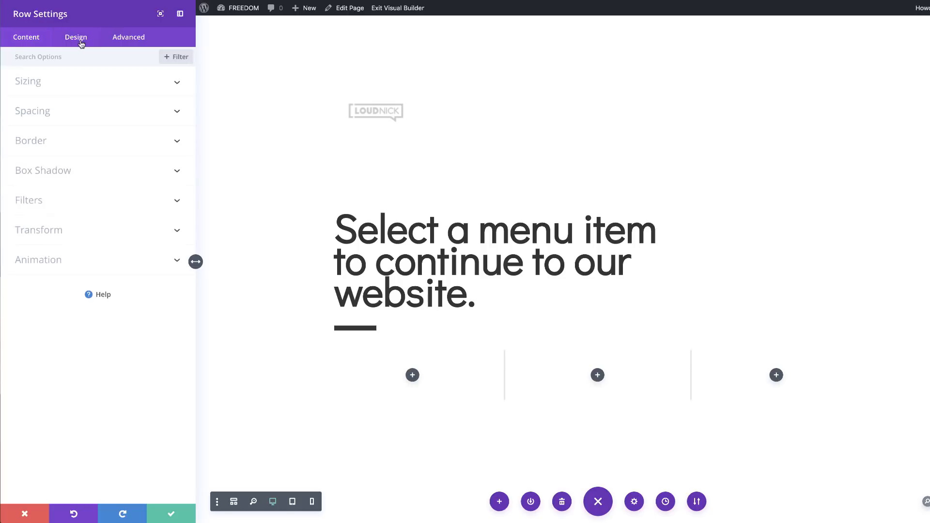
left_click(42, 86)
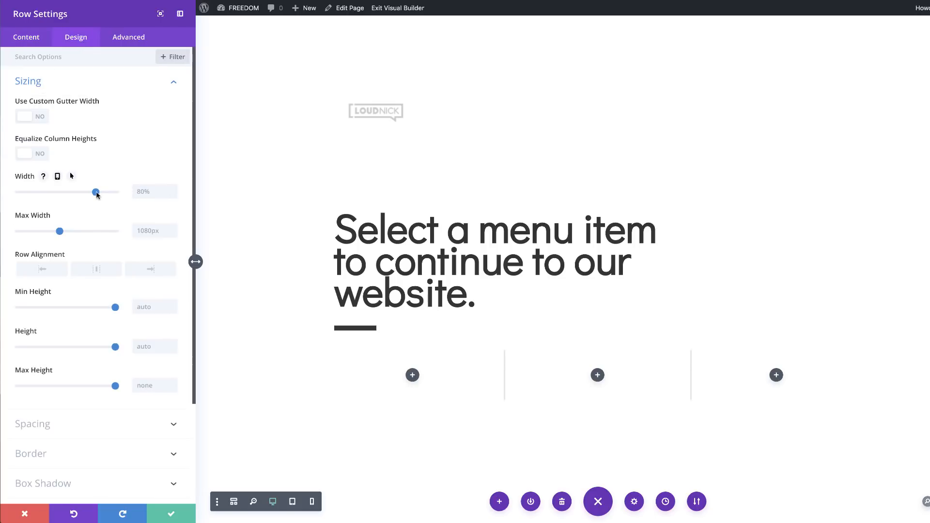
left_click_drag(96, 192, 130, 197)
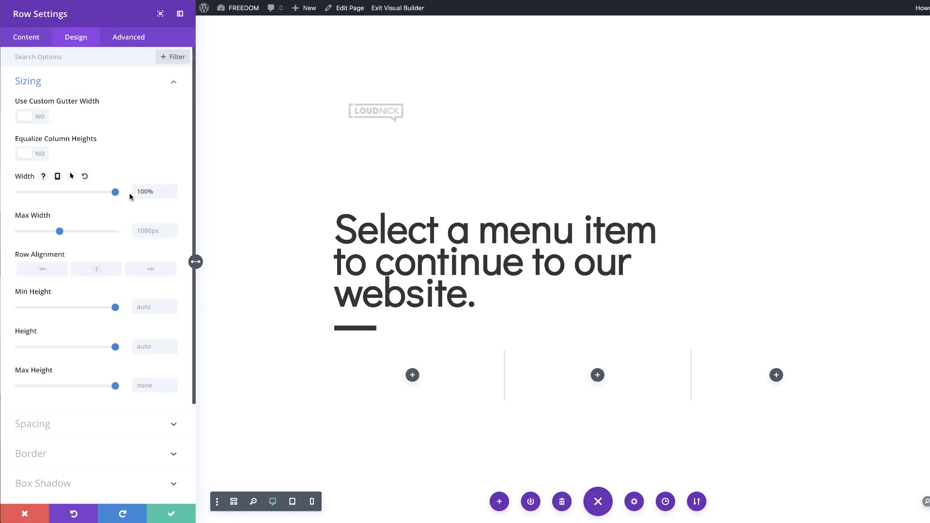
double_click(158, 193)
left_click(148, 233)
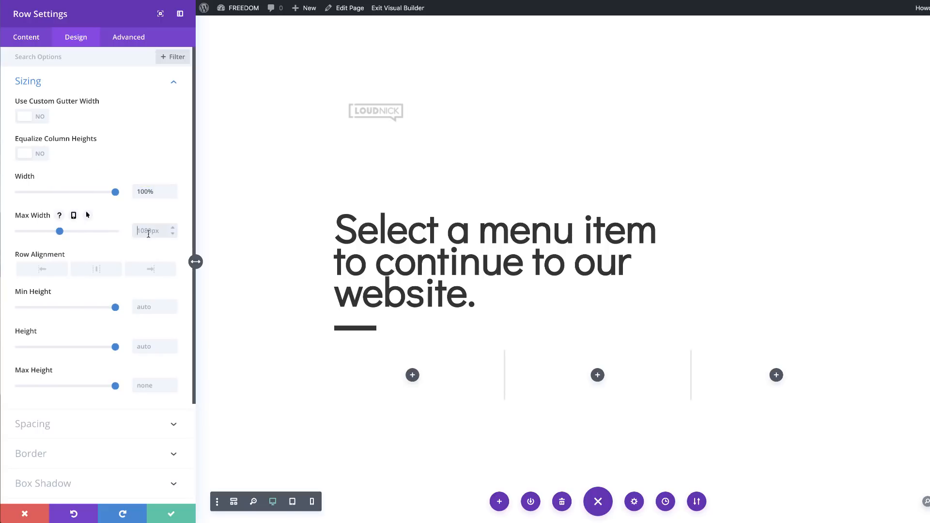
type("100%")
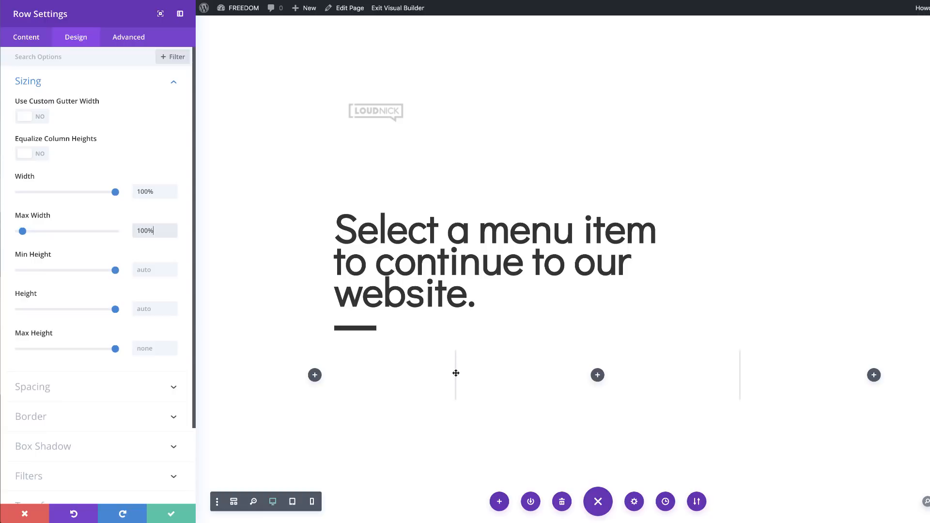
left_click(44, 120)
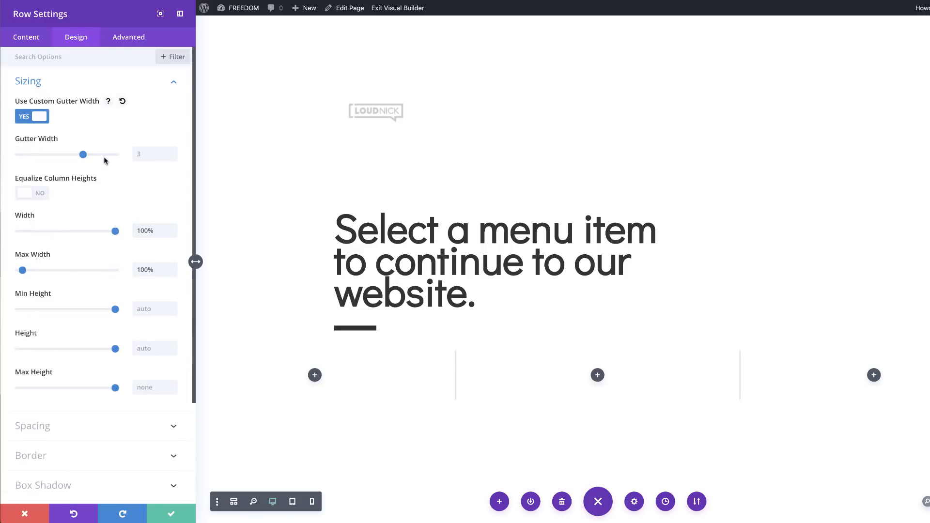
left_click_drag(82, 156, 10, 154)
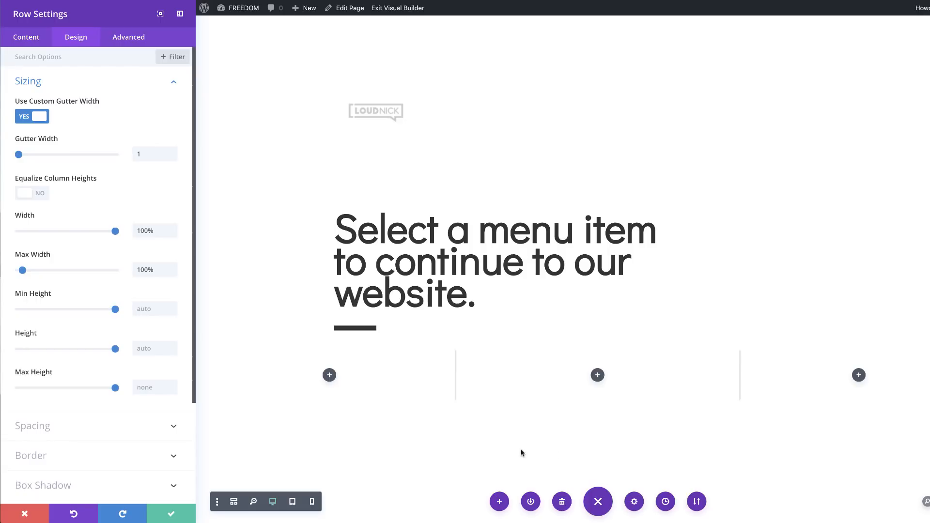
Set the row's custom desktop padding to 0.2vw bottom, 4vw left and 25vw right
left_click(100, 432)
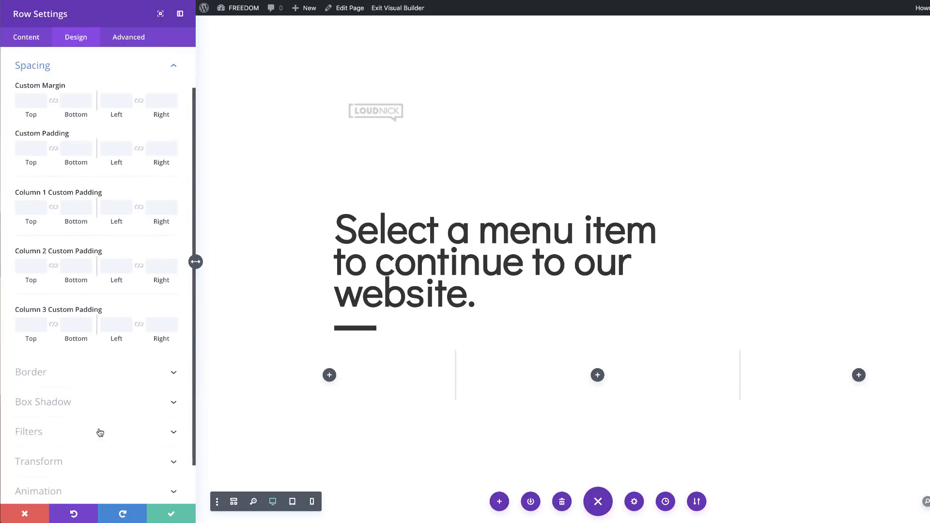
left_click(69, 98)
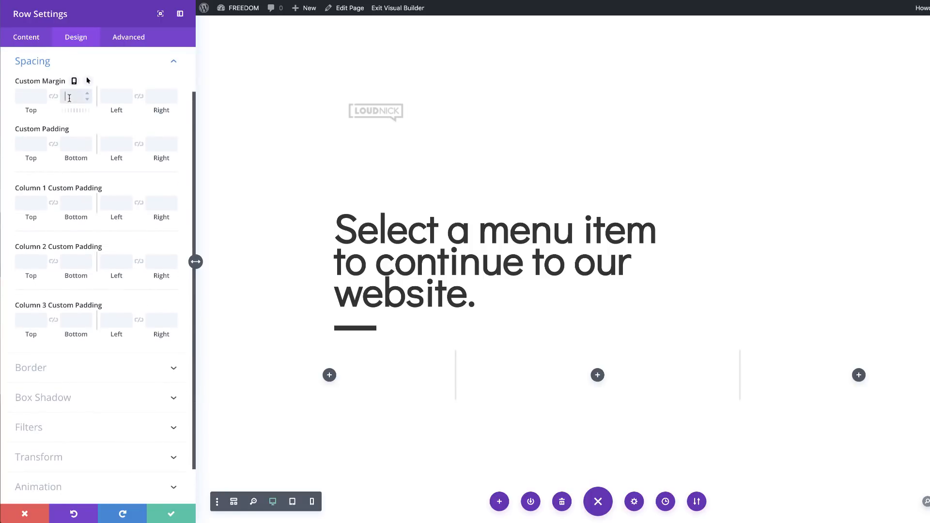
type("0.2vw")
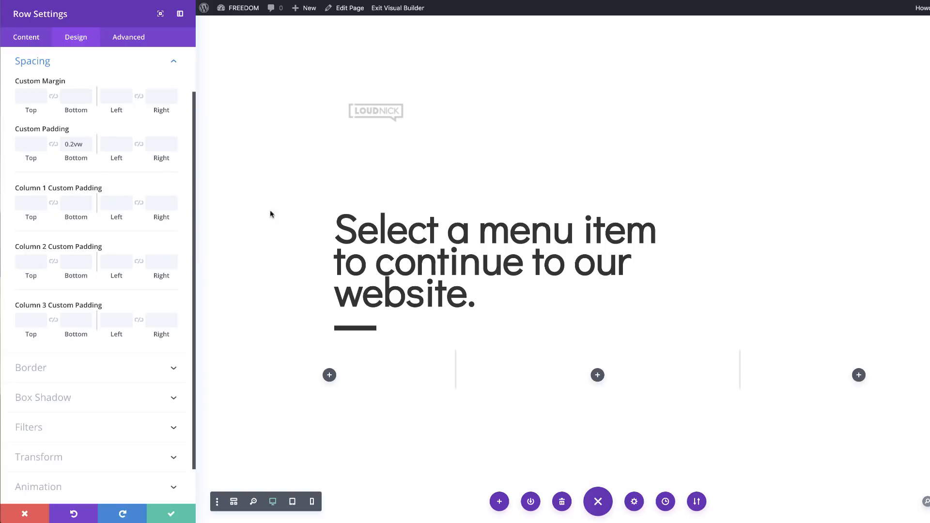
left_click(113, 147)
left_click(112, 146)
type("4vw")
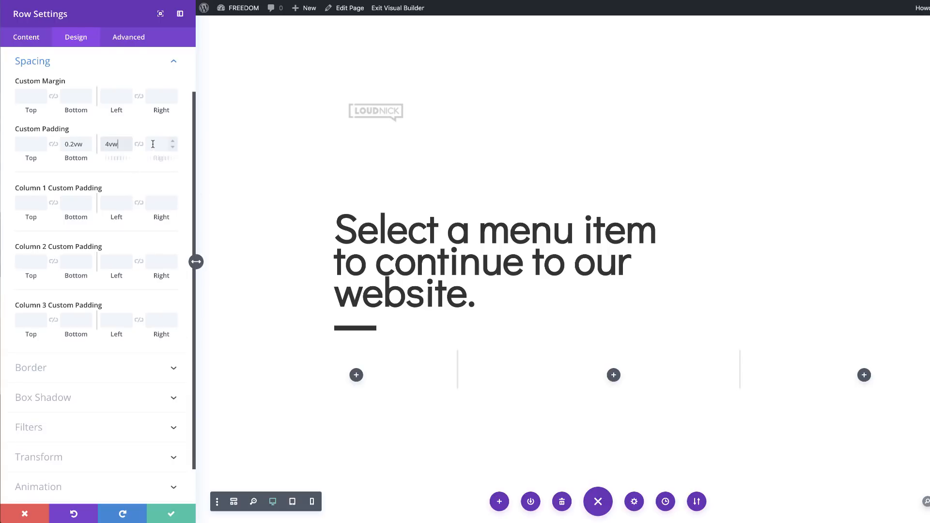
left_click(153, 144)
type("25vw")
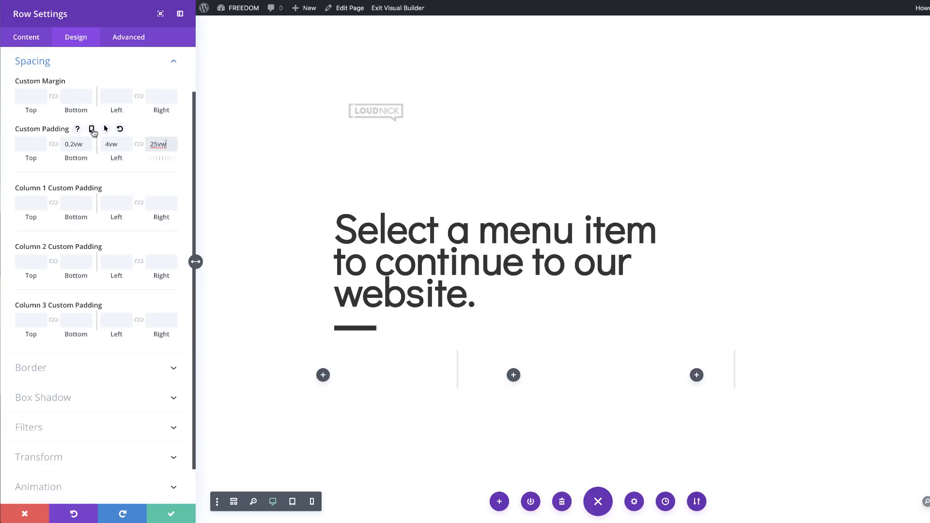
Enable responsive row padding, using 2vw left and 1vw right for tablet and 1vw left for phone
left_click(92, 129)
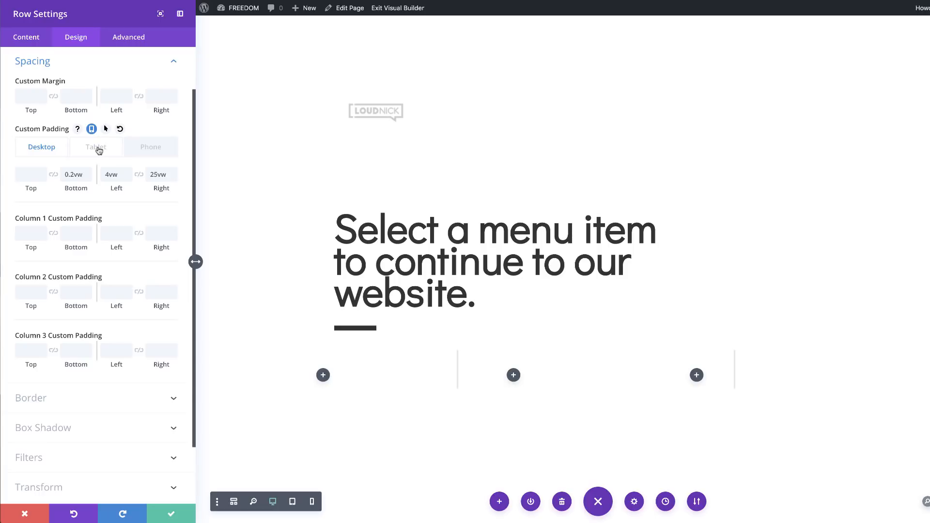
left_click(99, 150)
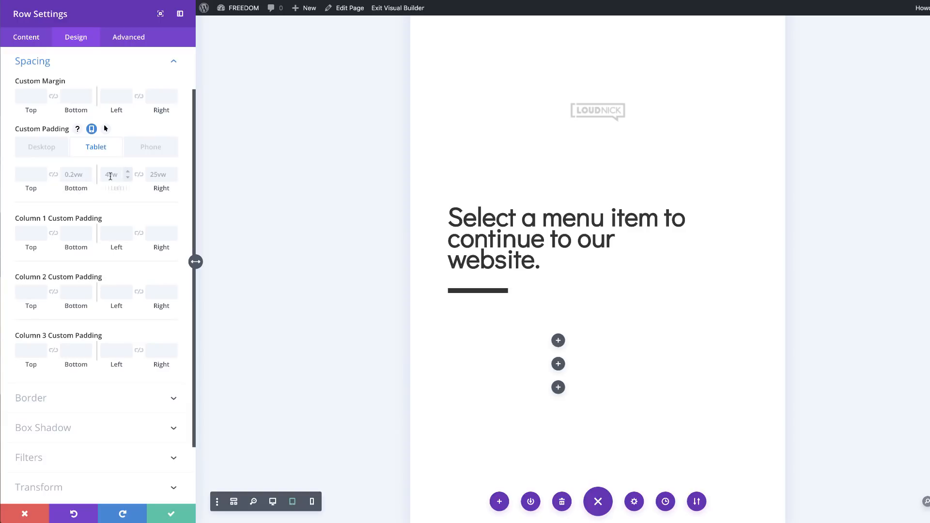
left_click(111, 176)
left_click(156, 148)
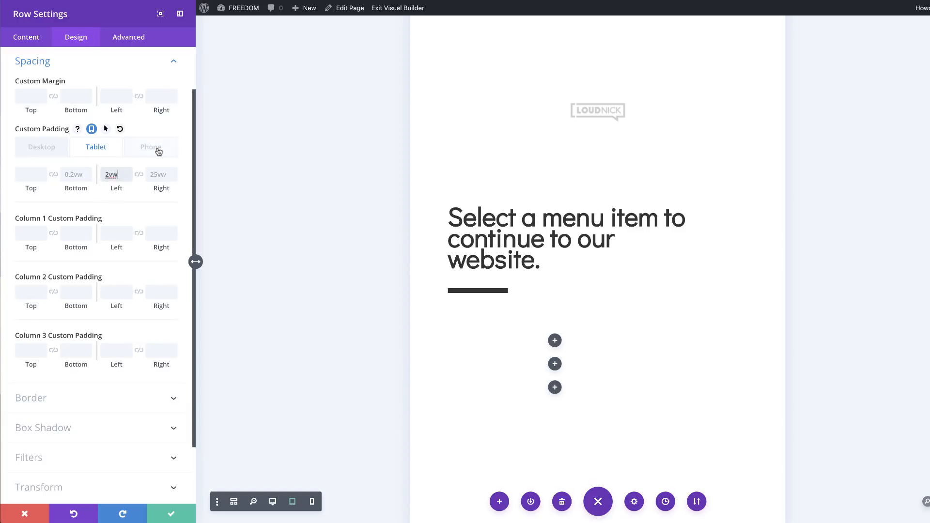
left_click(111, 175)
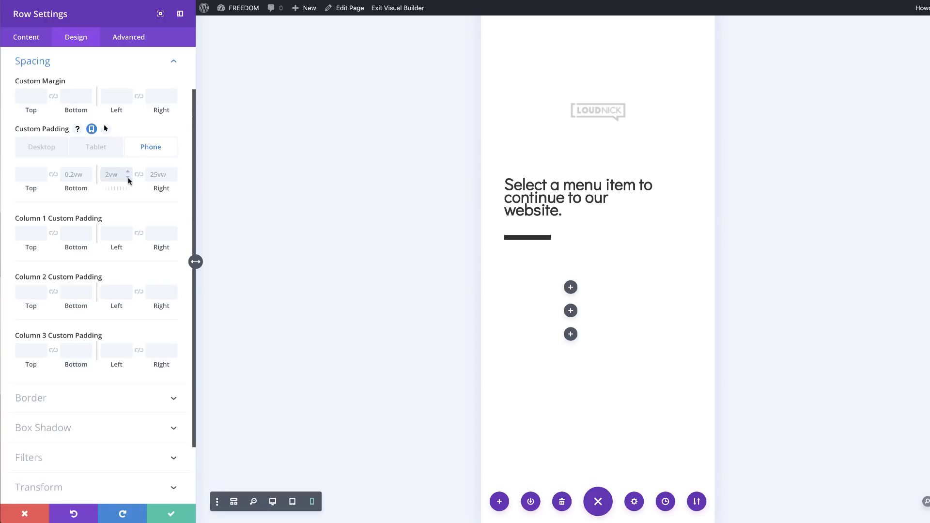
key("ctrl+a")
type("1vw")
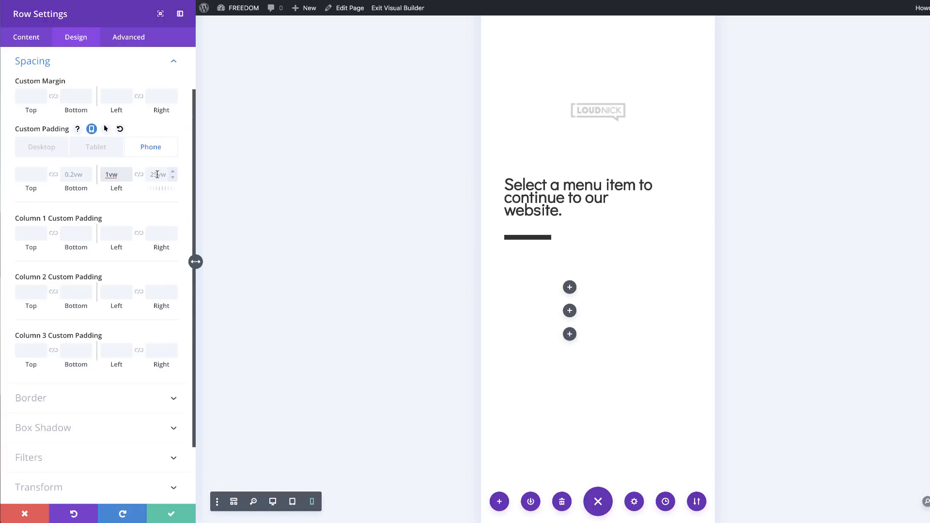
left_click(157, 174)
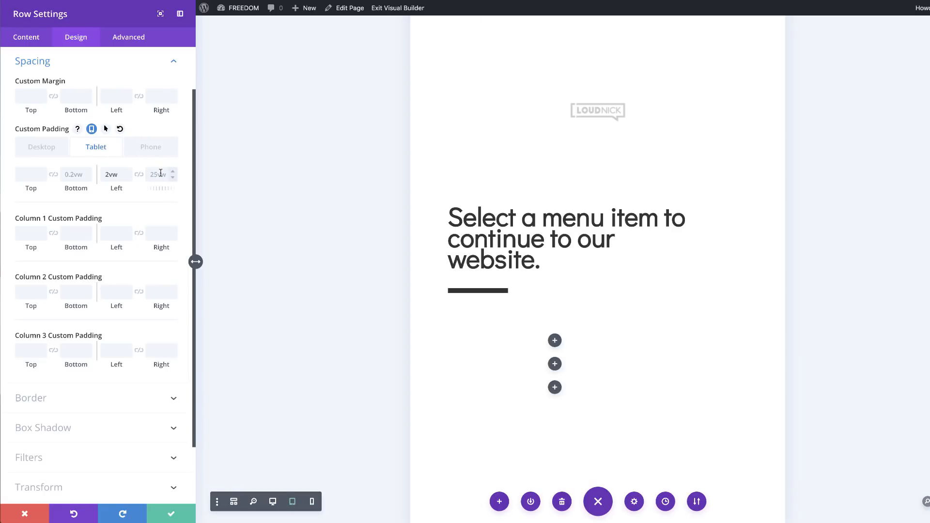
left_click(160, 174)
type("1vw")
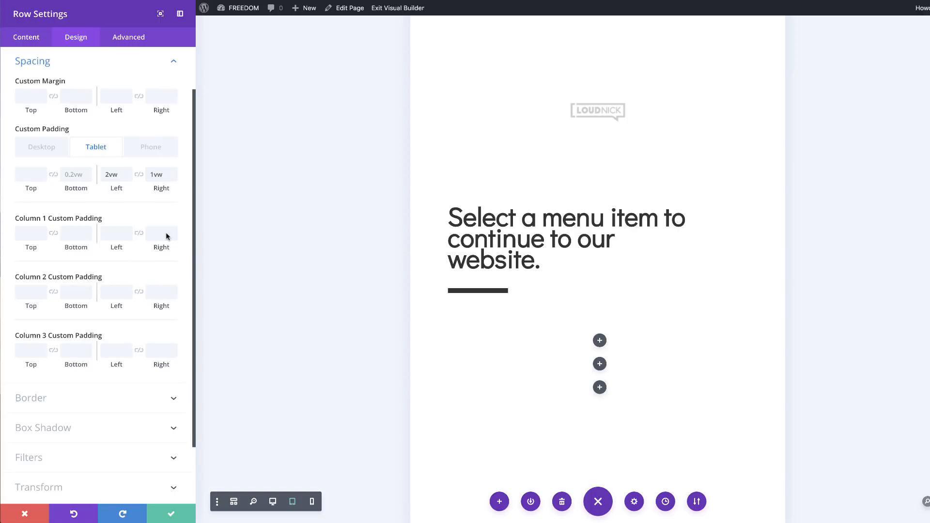
Set column 1's custom padding to 0.2vw right and 0.1vw left
type("0.2vw")
left_click(922, 264)
left_click(115, 237)
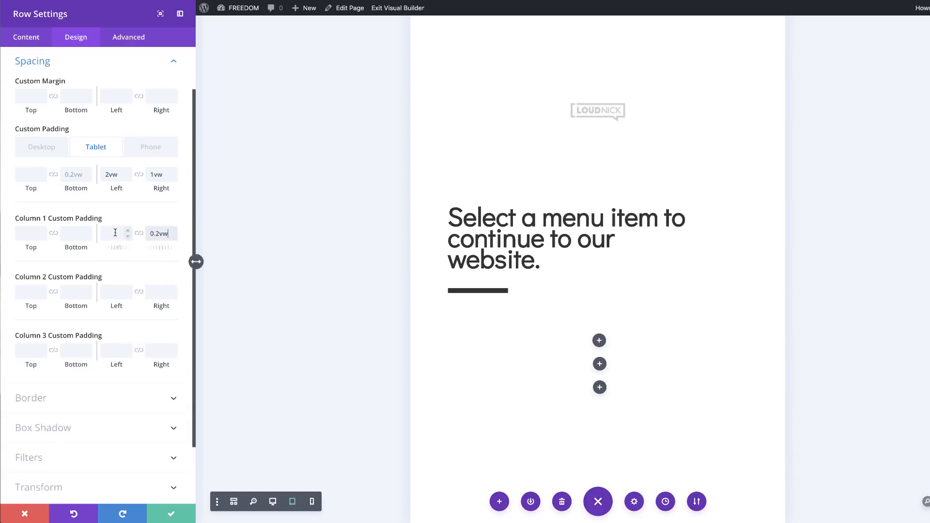
type("0.1vw")
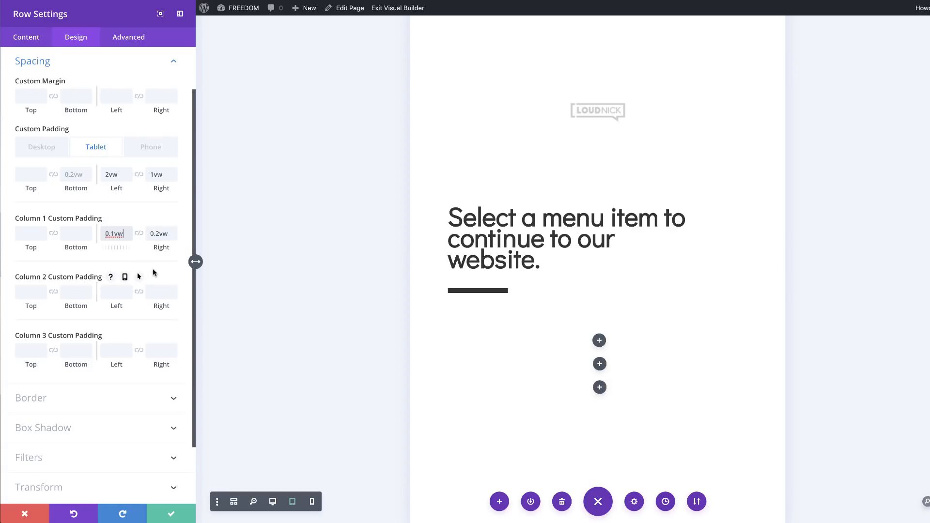
Set column 2's left and right padding to 0.1vw and column 3's left padding to 0.2vw
left_click(159, 293)
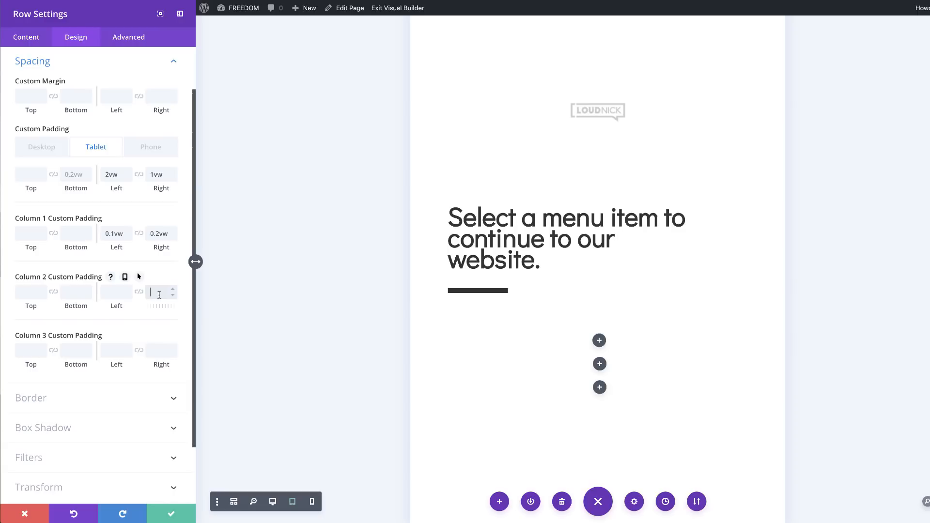
type("0.1vw")
left_click(119, 294)
type("0.1vw")
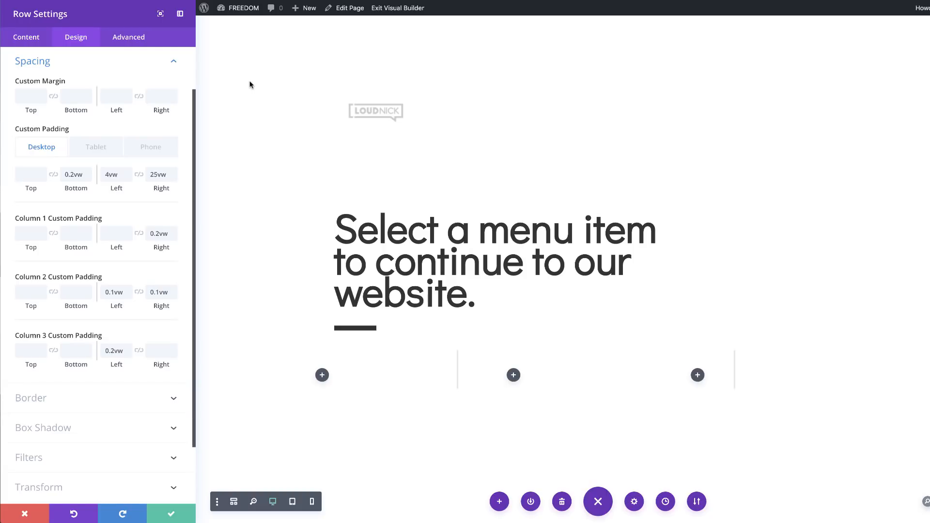
Add the custom CSS "display: flex;" to the row's main element and save the row settings
left_click(131, 41)
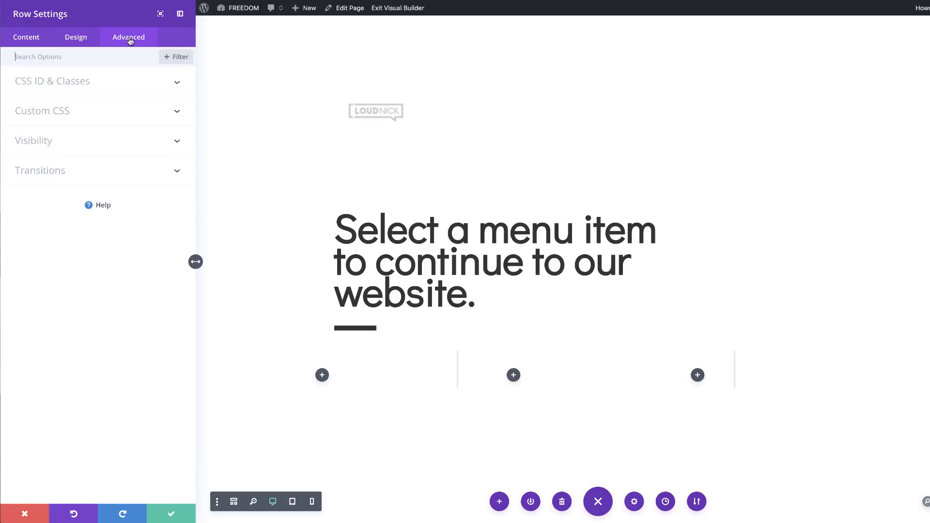
left_click(59, 115)
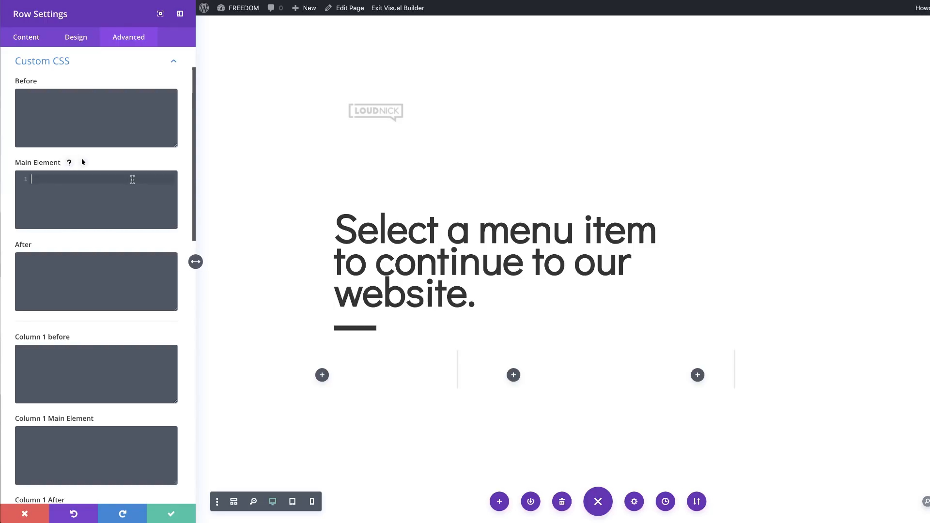
type("display: flex;")
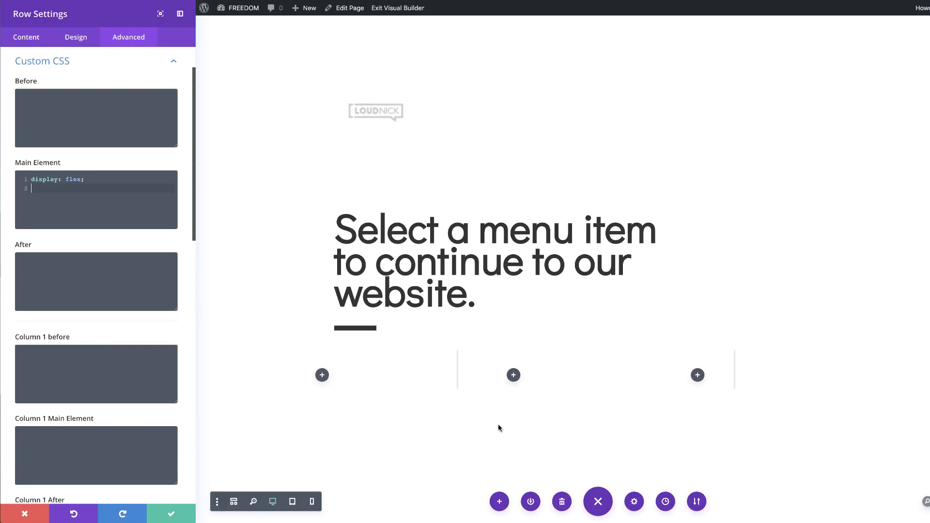
left_click(172, 510)
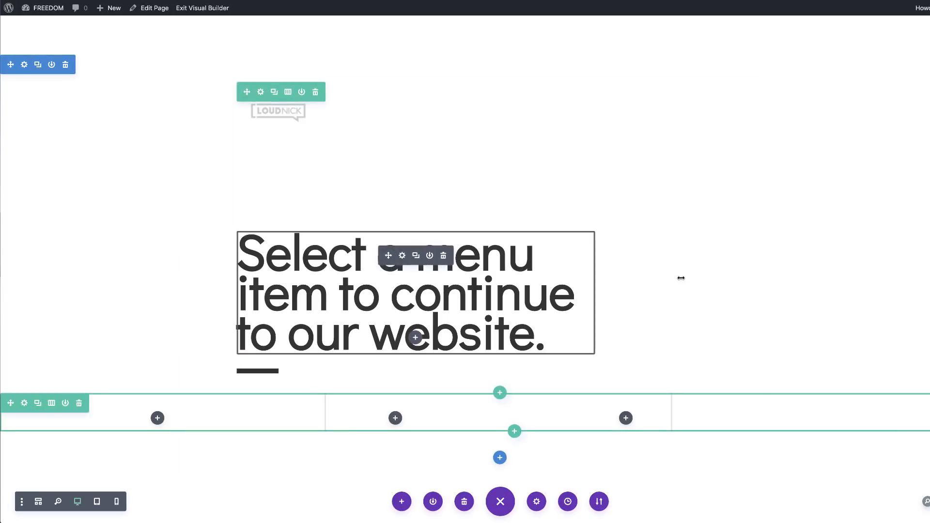
Set the width and max width of the row holding the logo and heading to 100% and save its settings
left_click(263, 93)
left_click(84, 45)
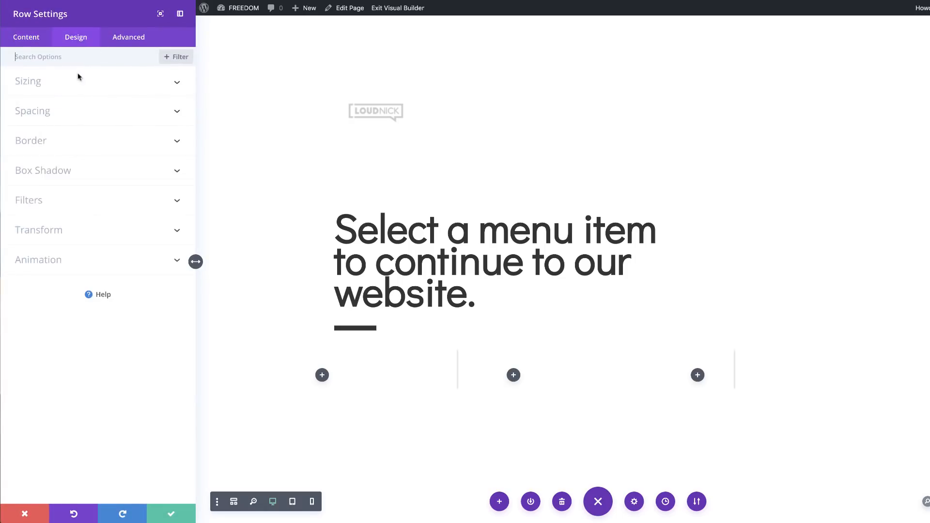
left_click(52, 82)
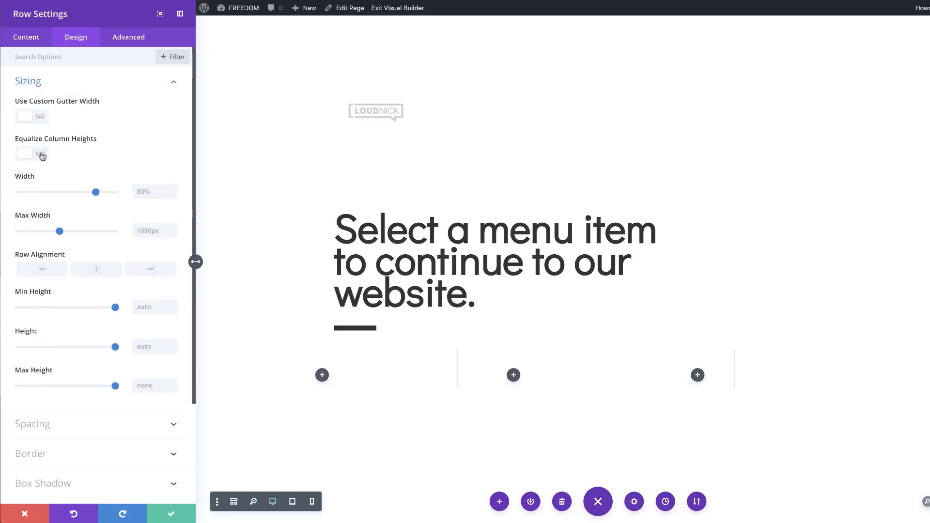
left_click(120, 193)
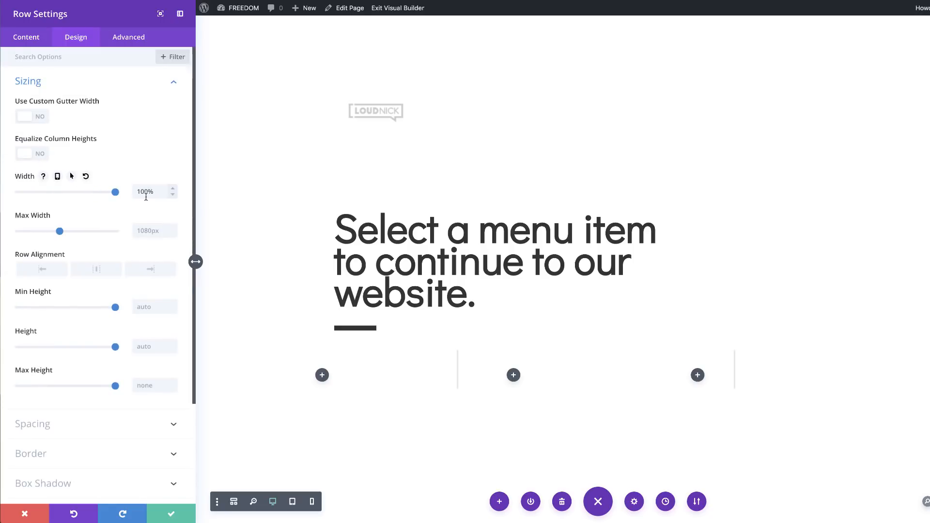
left_click(155, 231)
type("100")
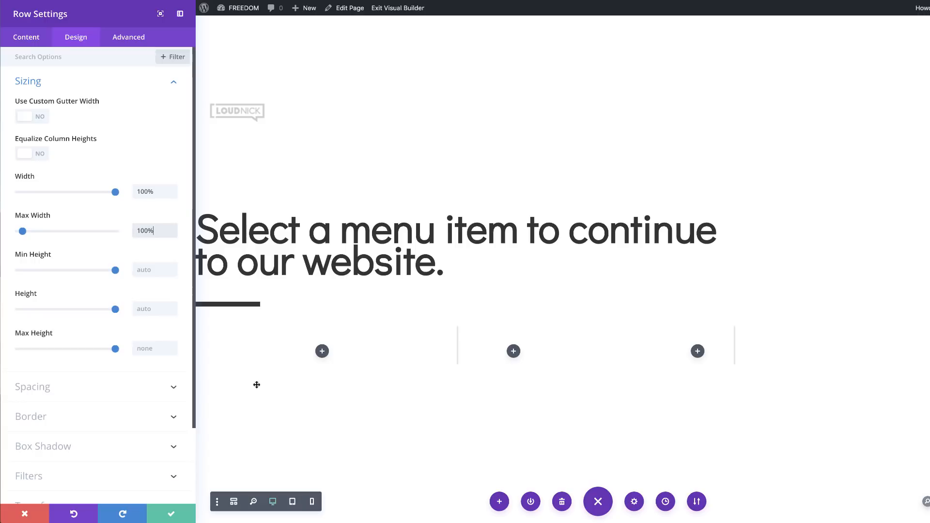
left_click(172, 517)
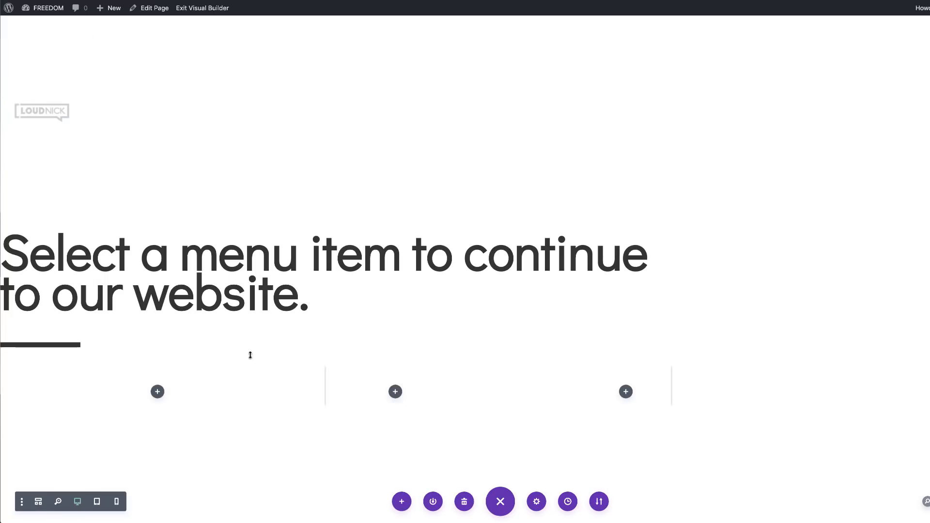
Insert a Blurb module into the first column of the three-column row
left_click(157, 392)
left_click(128, 96)
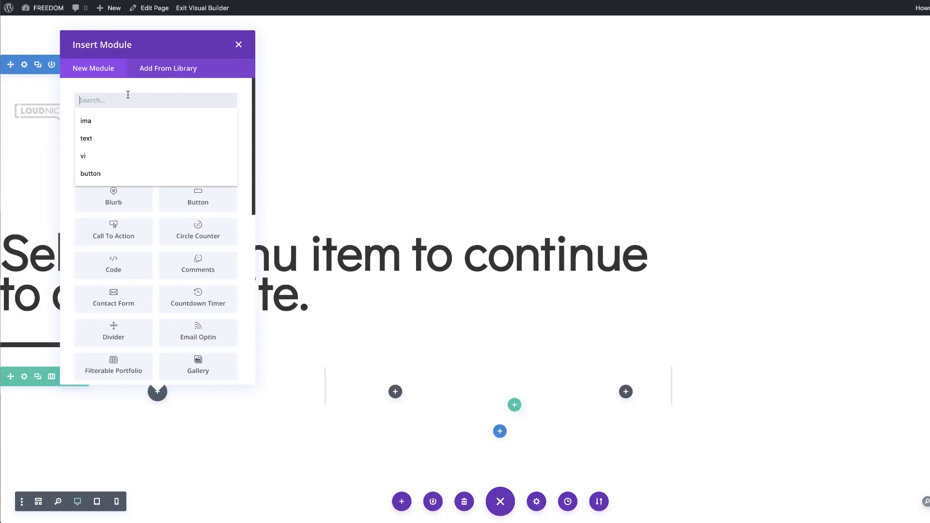
type("bl")
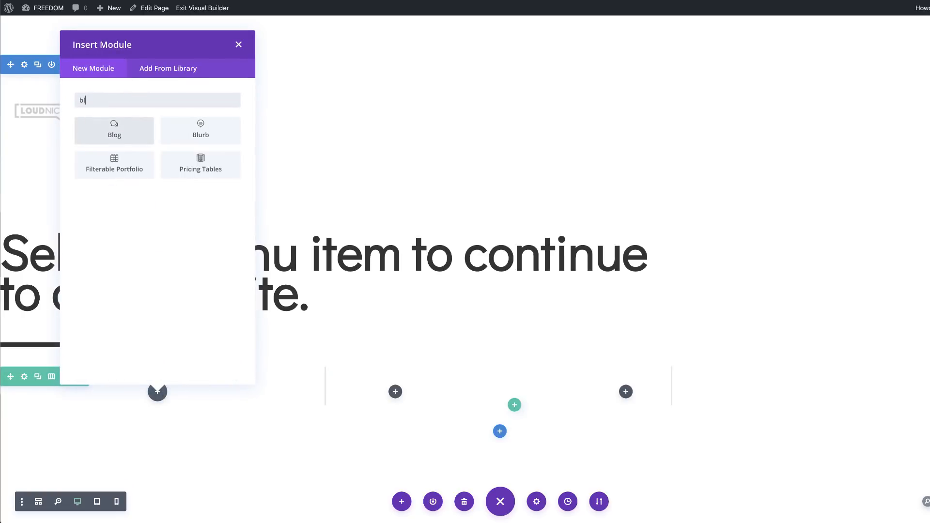
left_click(209, 131)
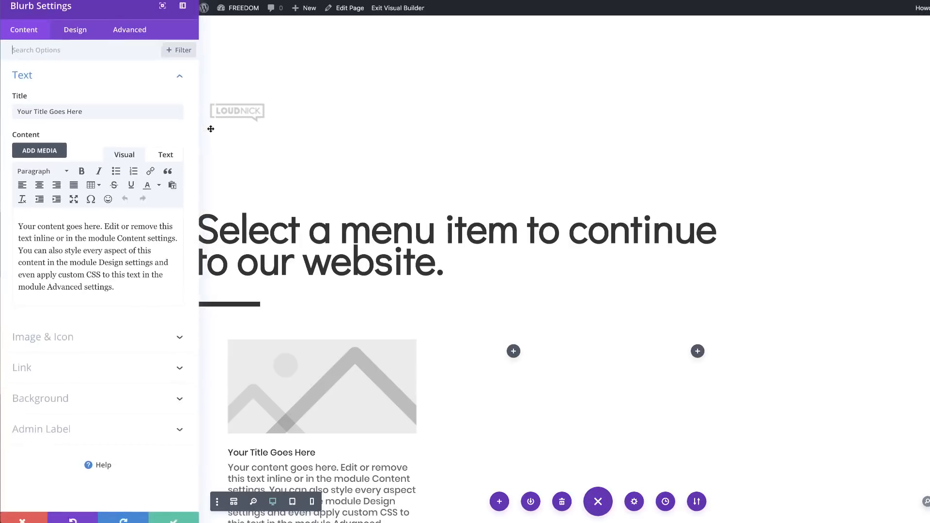
Clear the blurb's placeholder body text and set its title to "Home"
scroll(413, 243, "down", 1)
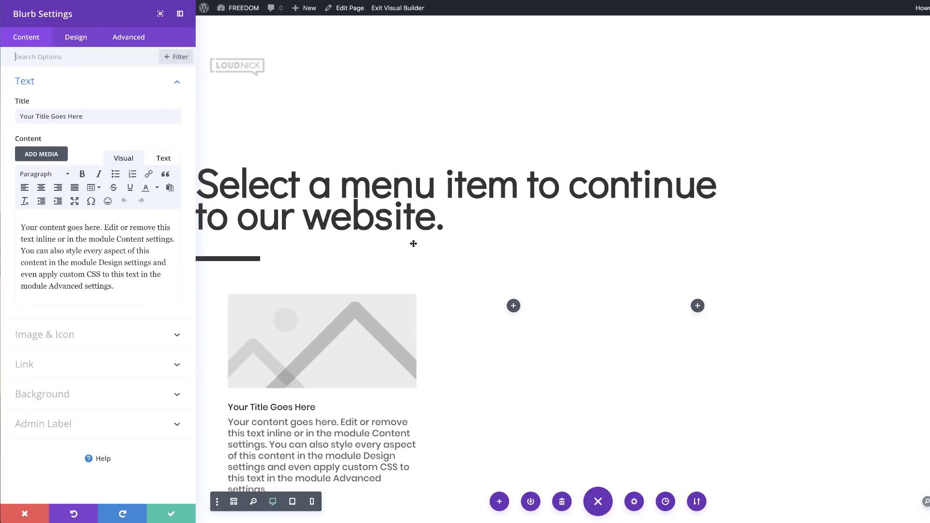
left_click_drag(117, 286, 13, 224)
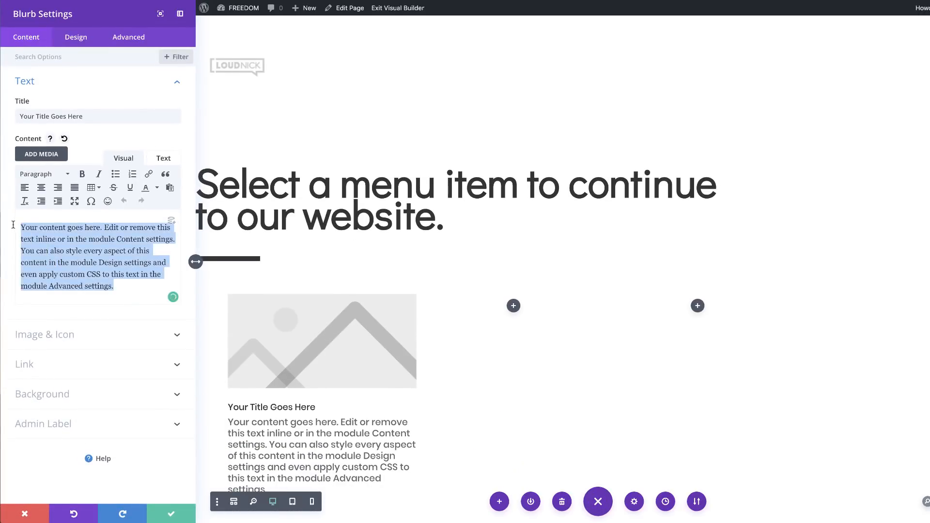
key("BackSpace")
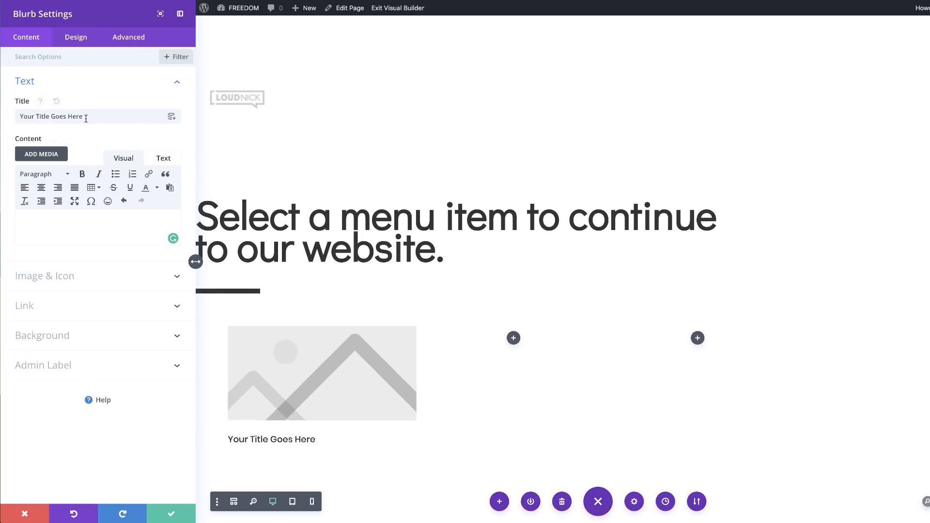
left_click_drag(83, 116, 13, 116)
type("H")
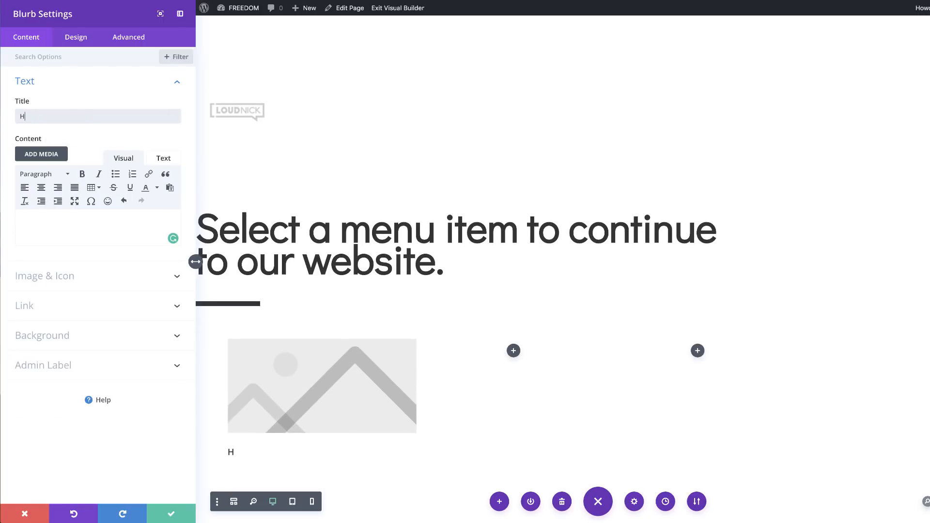
type("ome")
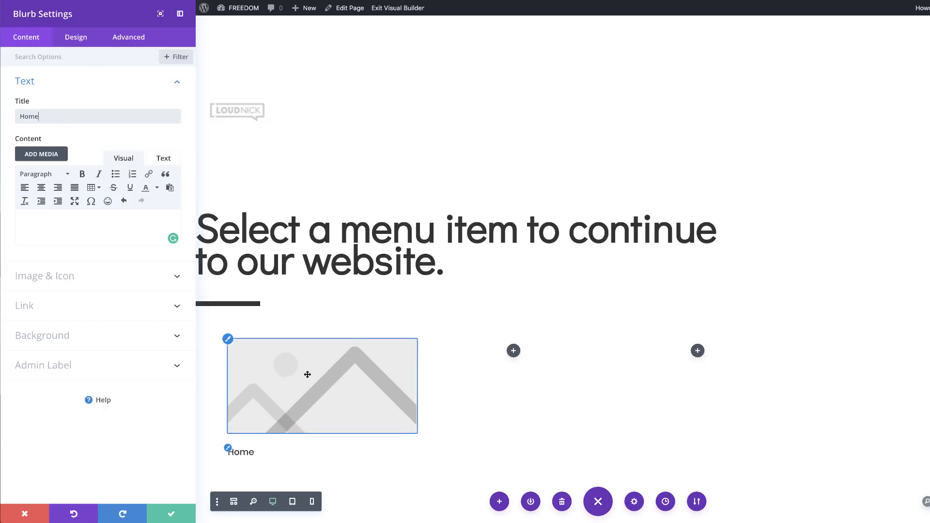
Replace the blurb's placeholder image with the solid house icon from the icon list
left_click(66, 278)
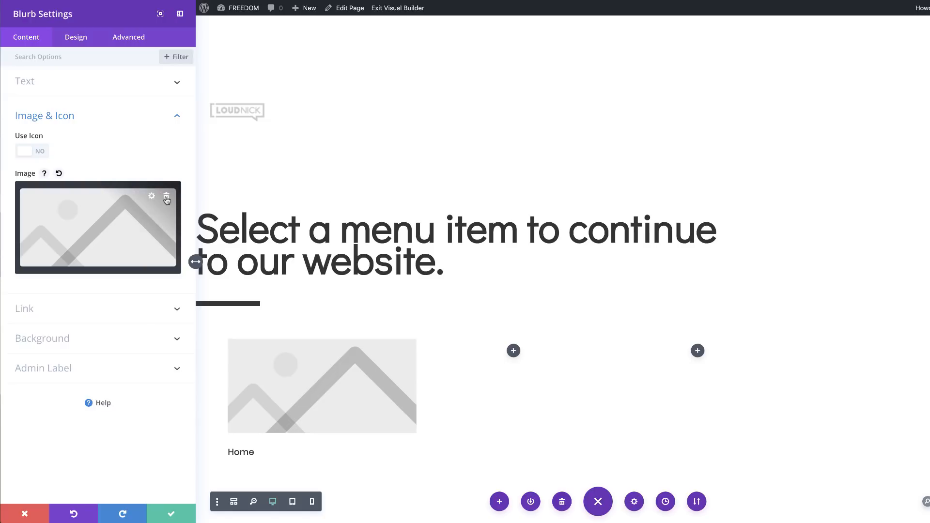
left_click(41, 152)
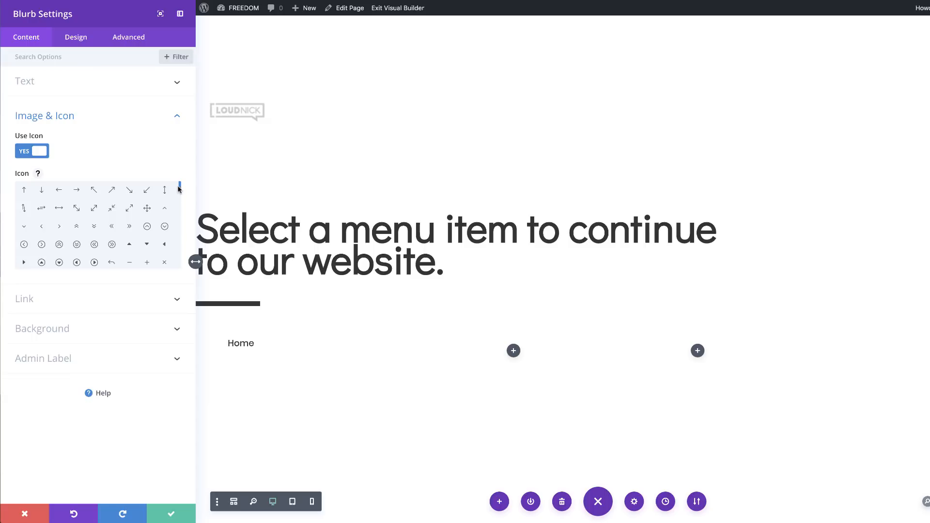
left_click_drag(179, 189, 179, 220)
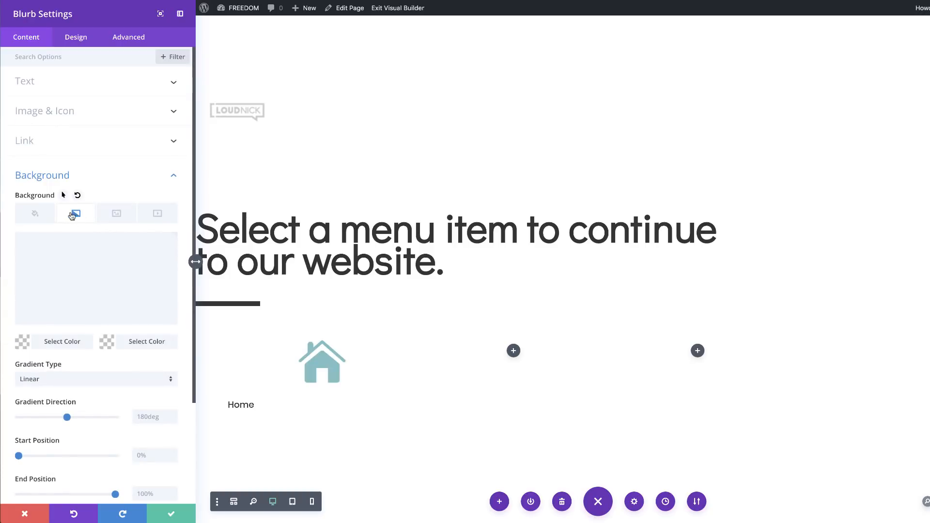
Give the blurb a background gradient from #4b42ff to a fully transparent second colour
left_click(23, 341)
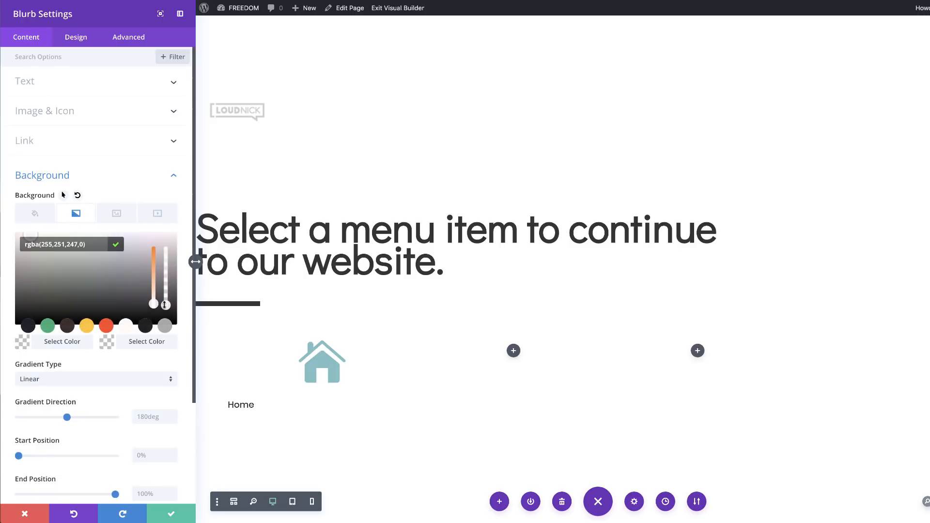
left_click_drag(165, 305, 166, 247)
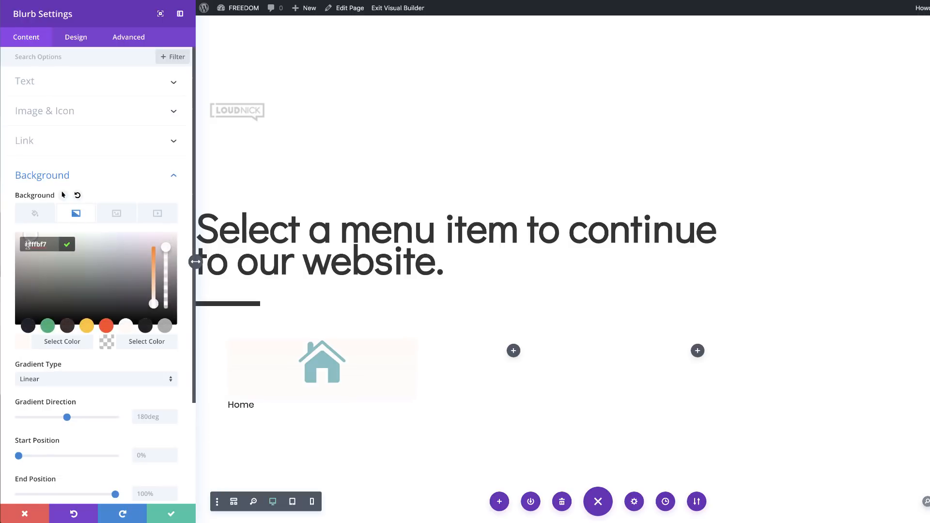
left_click_drag(27, 245, 53, 243)
type("#4b42ff")
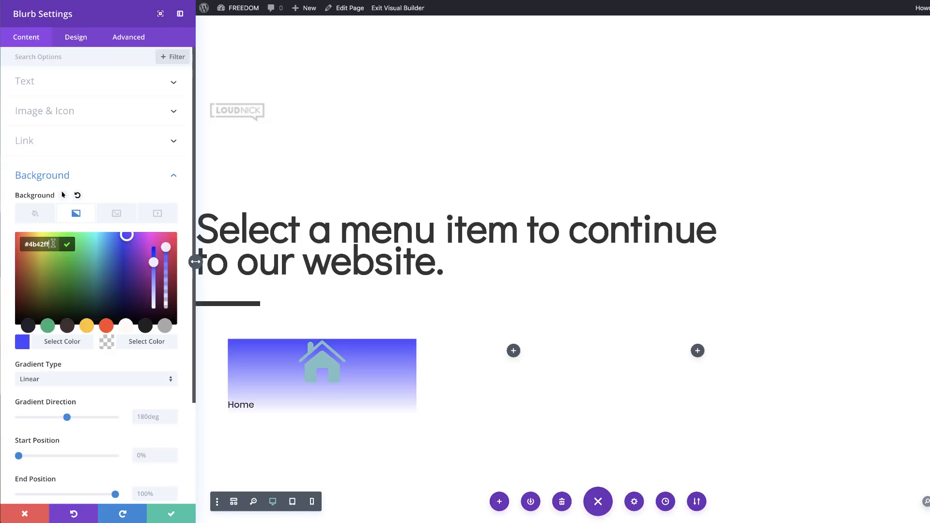
left_click(108, 343)
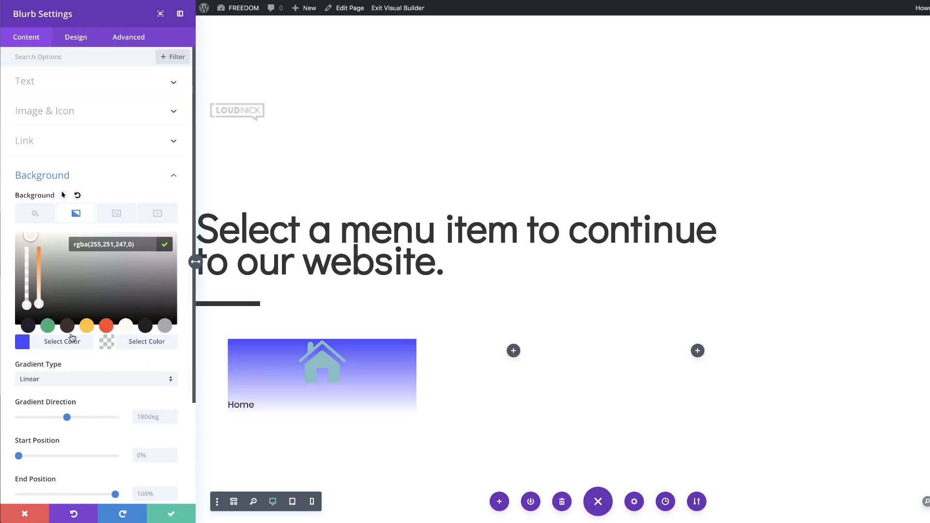
left_click_drag(37, 304, 39, 314)
Make the background gradient radial from the center, with both start and end positions at 60%
left_click(152, 382)
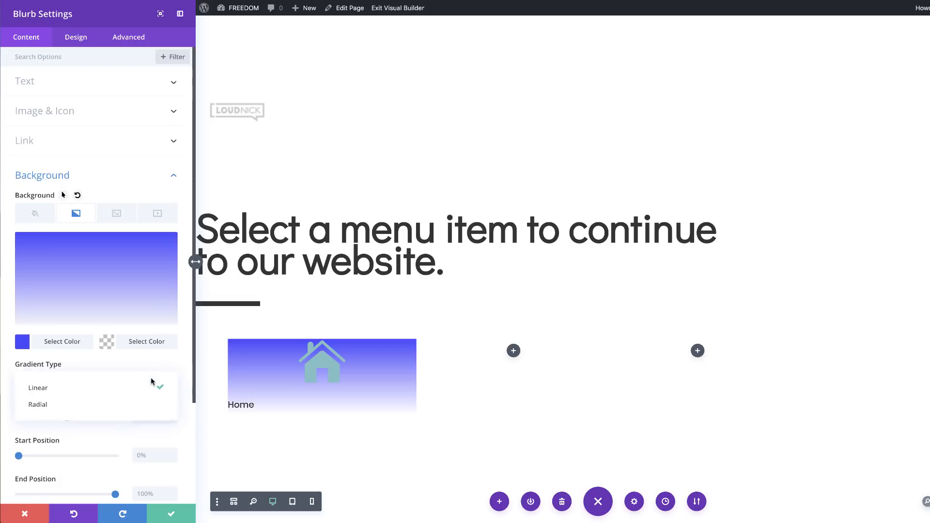
left_click(119, 405)
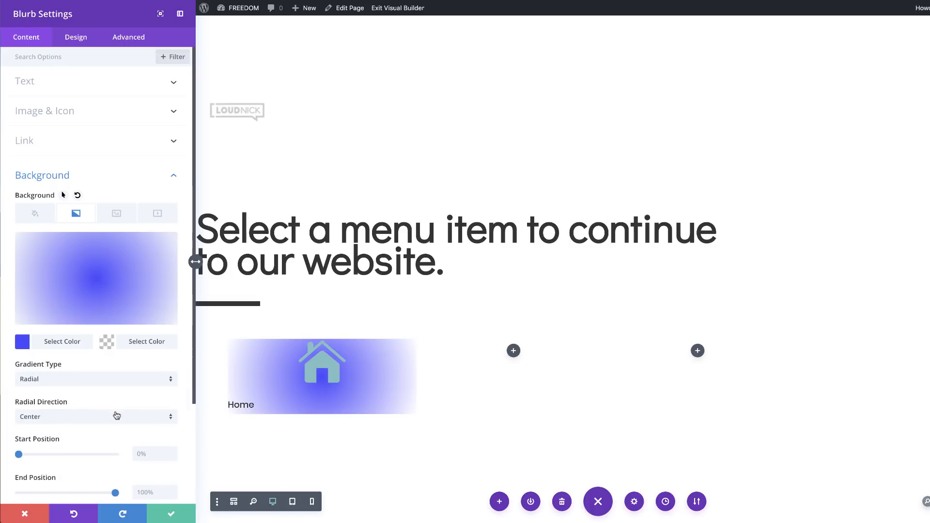
scroll(112, 417, "down", 5)
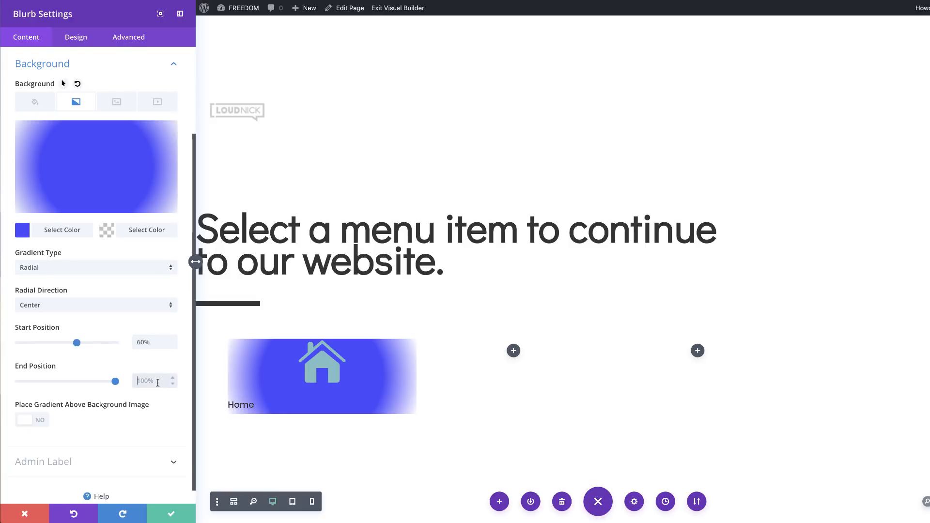
type("60")
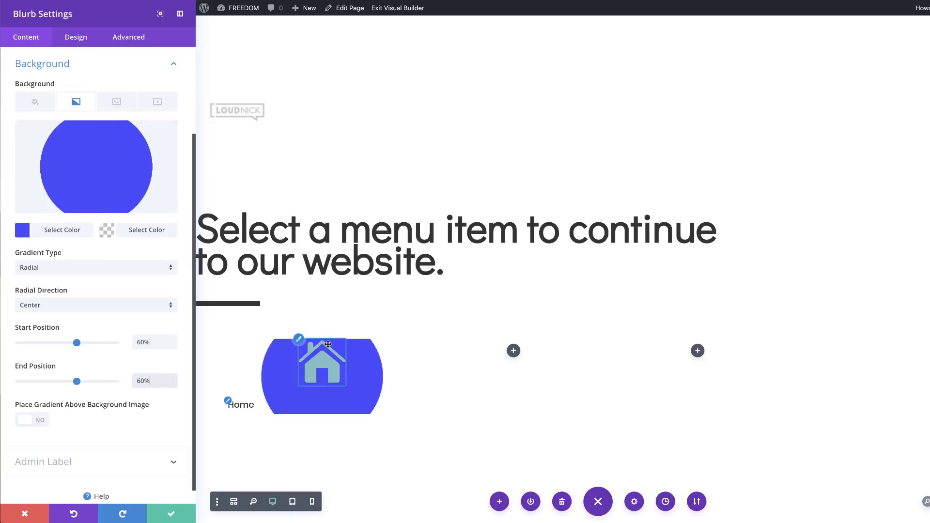
Upload pattern-5.png from the Desktop and apply it as the blurb's background image
left_click(117, 103)
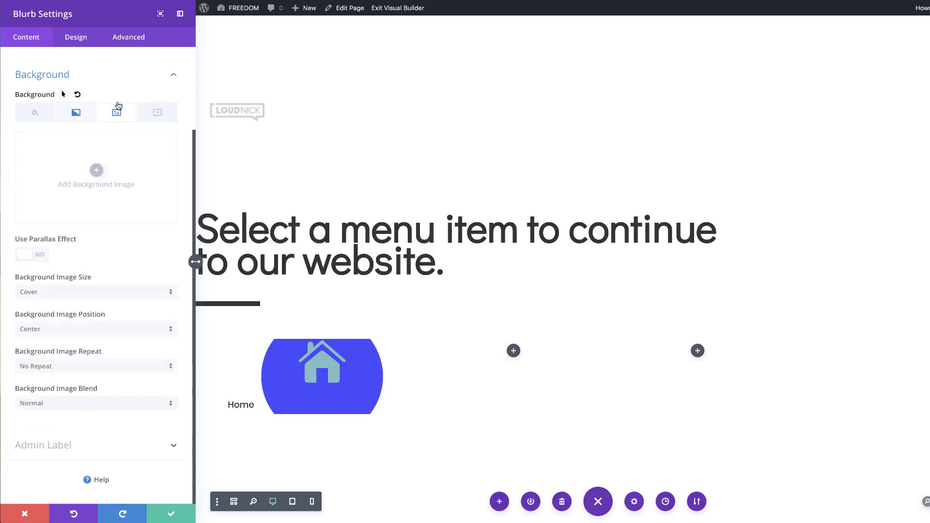
left_click(96, 174)
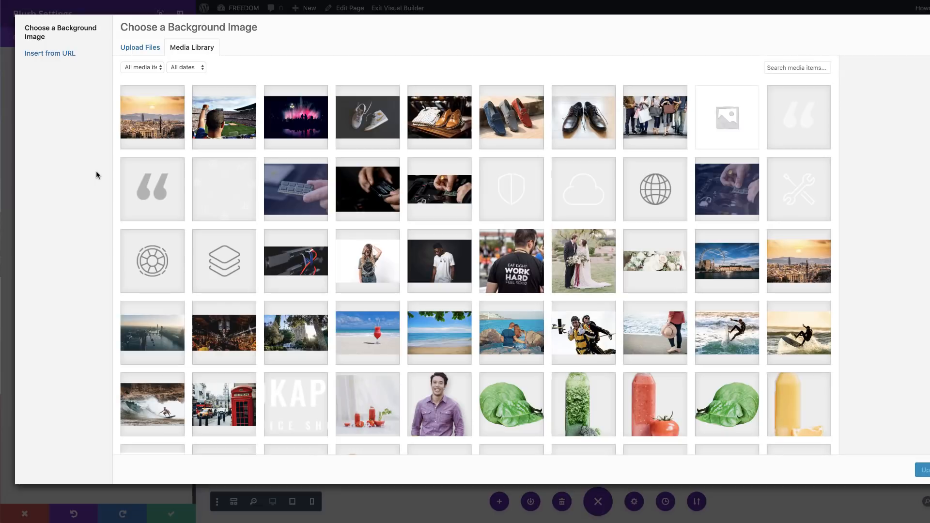
left_click(137, 51)
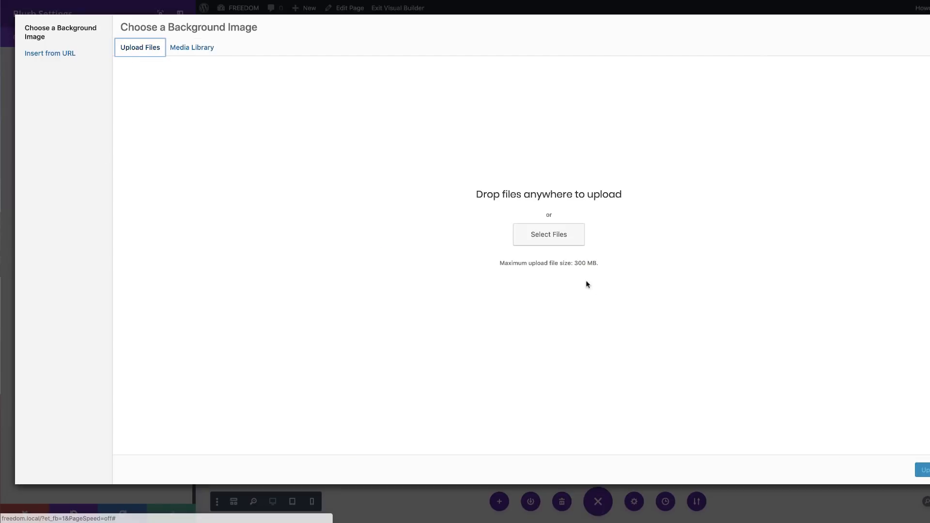
left_click(566, 242)
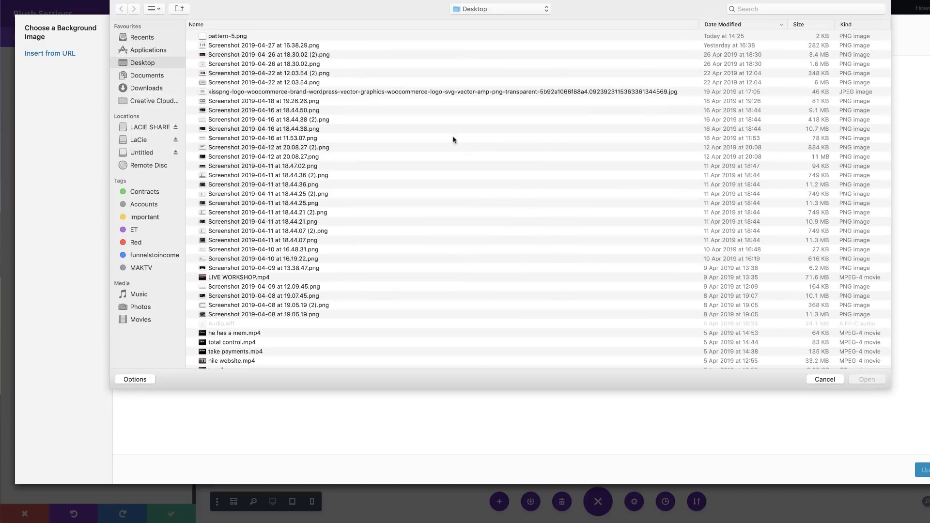
double_click(240, 36)
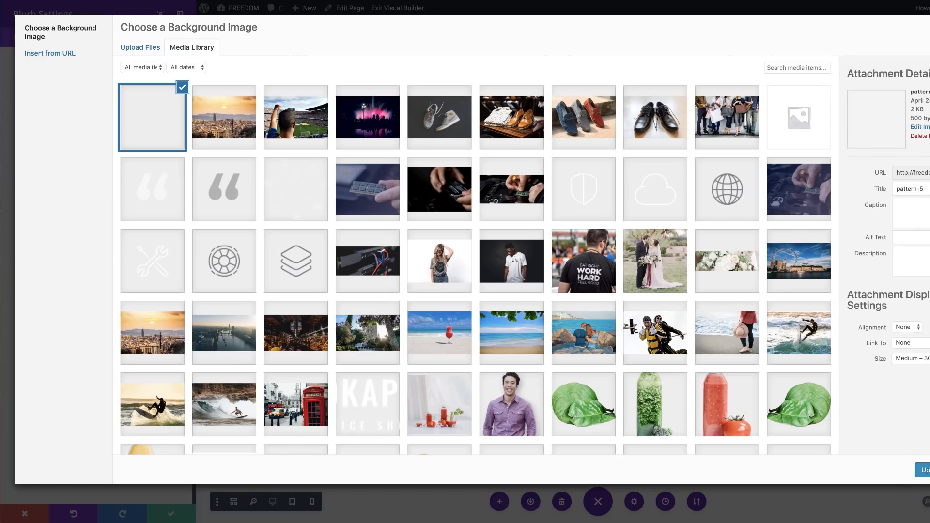
left_click(926, 470)
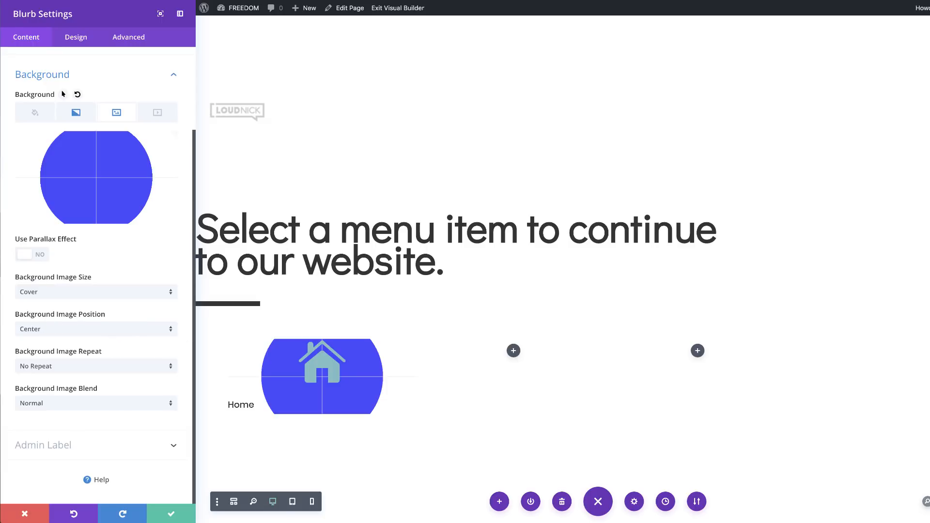
Change the house icon's colour to the saved off-white palette colour
left_click(83, 42)
left_click(68, 84)
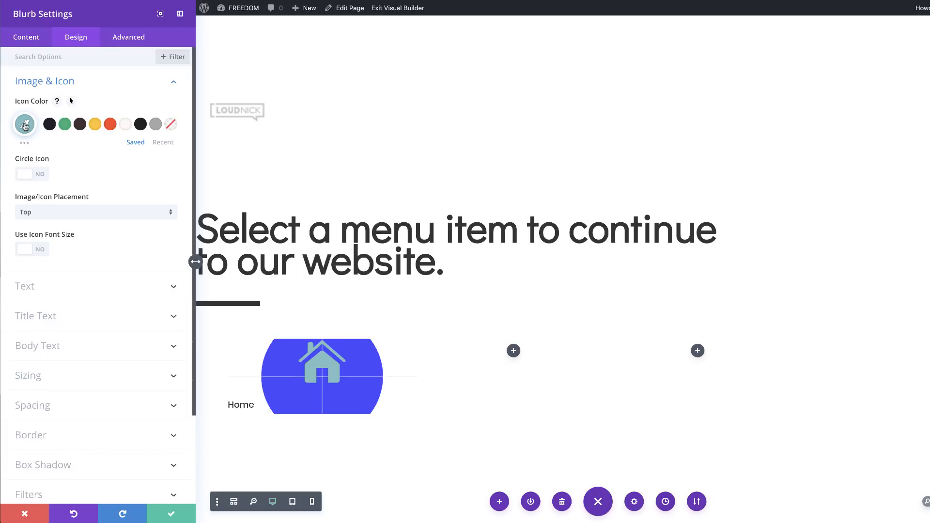
left_click(25, 124)
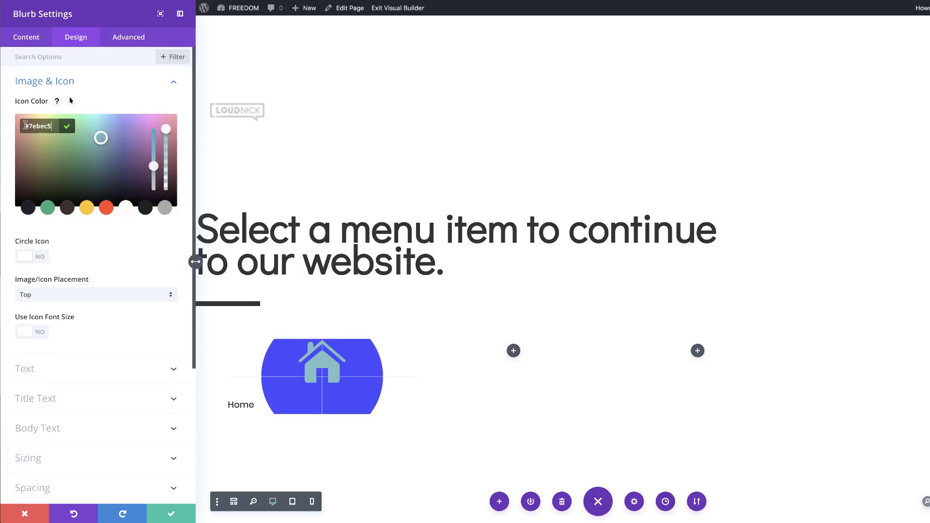
left_click(125, 208)
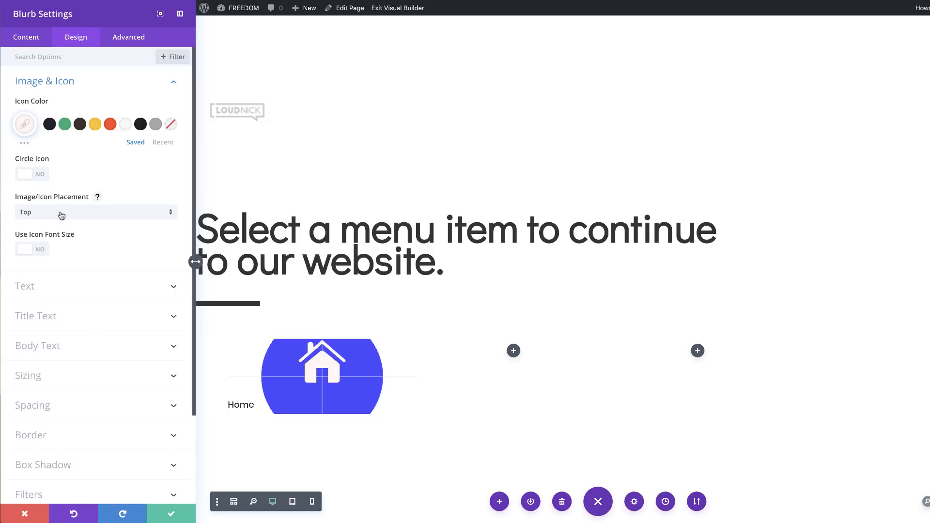
Enable a custom icon font size and set it to 4vw on desktop, 6vw on tablet and 8vw on phone
left_click(41, 251)
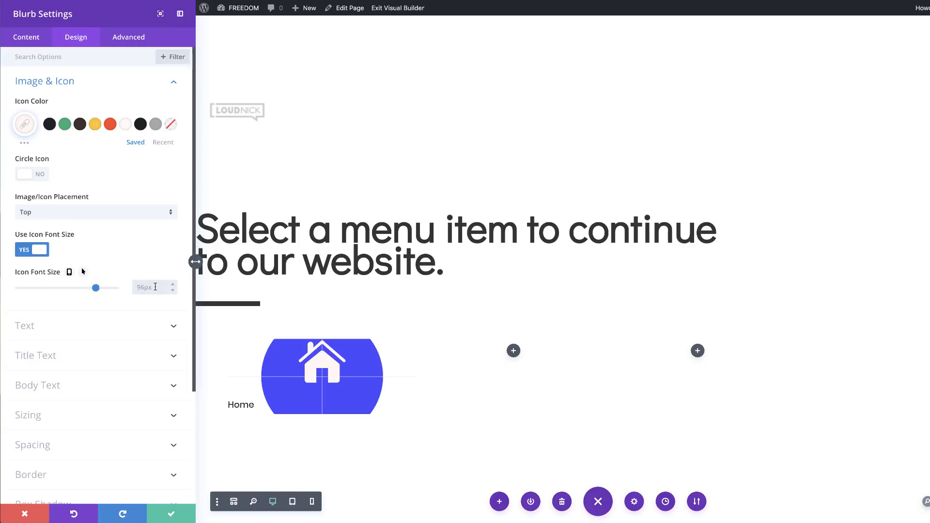
type("4vw")
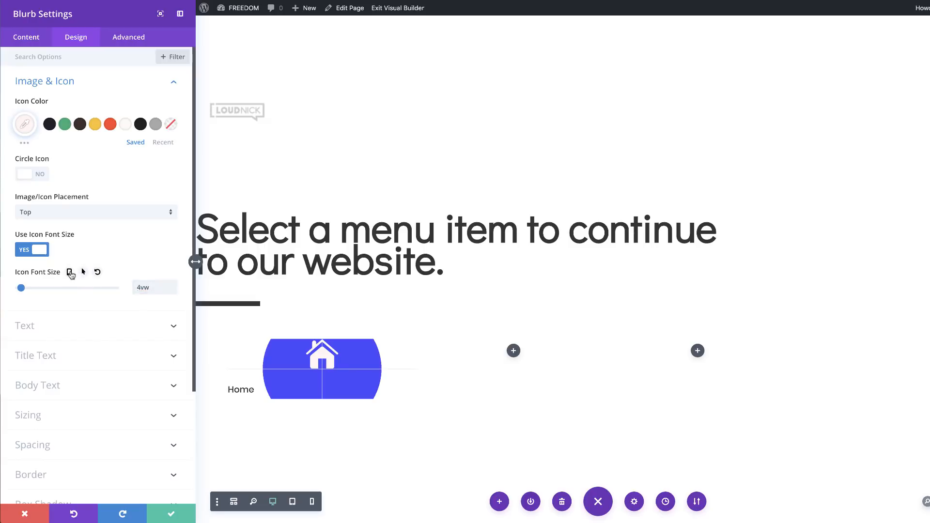
left_click(68, 271)
left_click(95, 292)
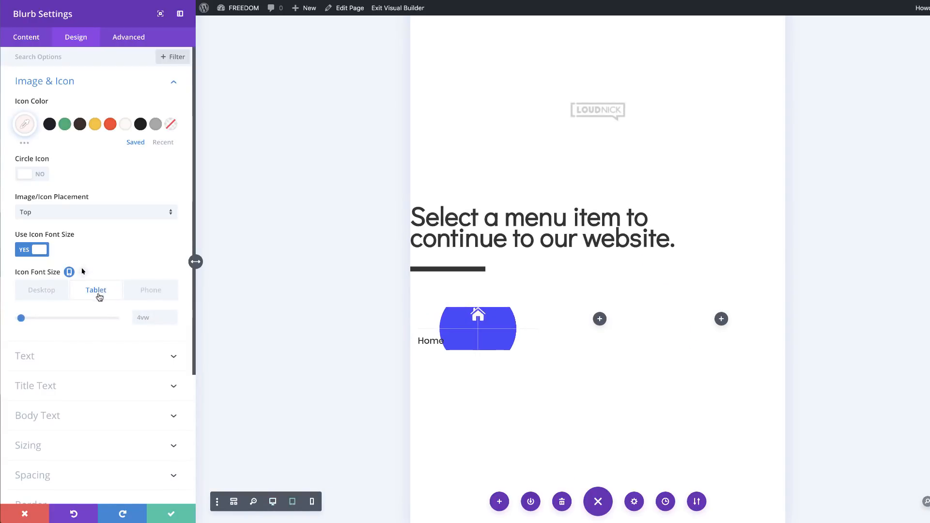
left_click(146, 317)
type("6vw")
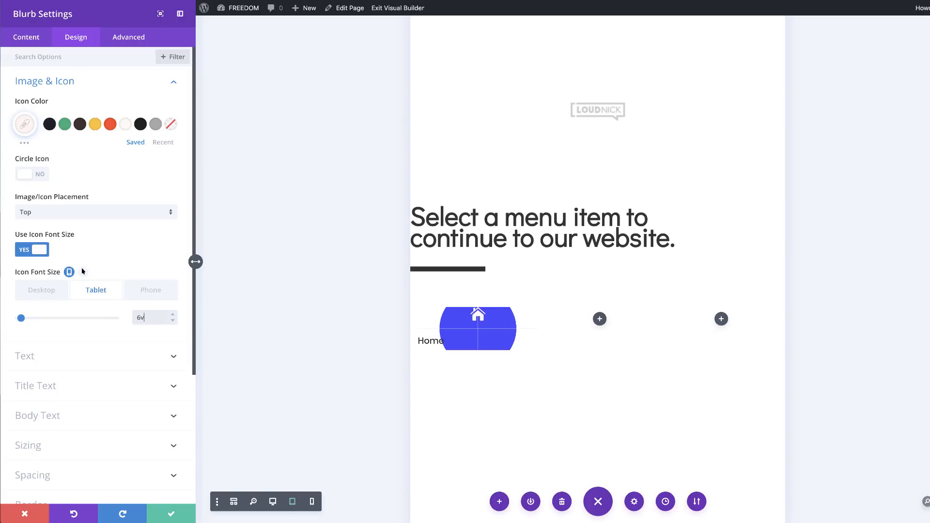
left_click(151, 291)
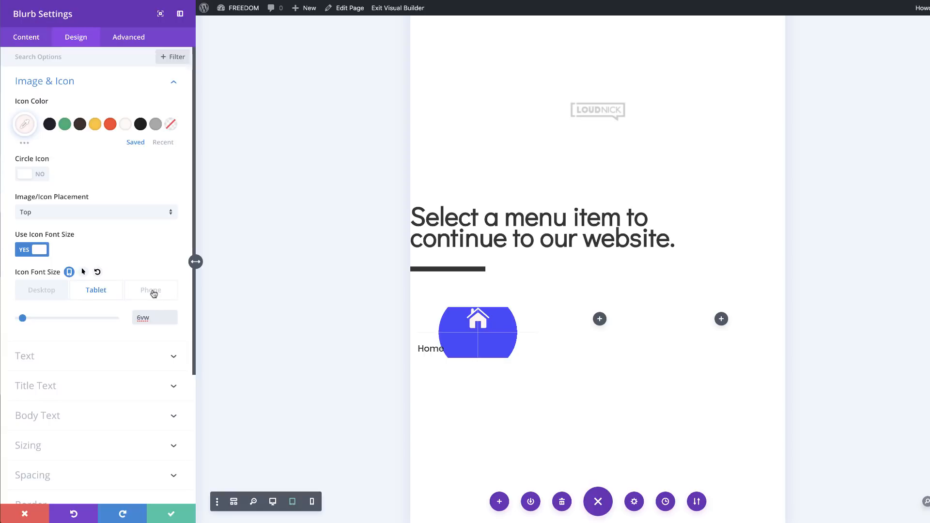
left_click(155, 321)
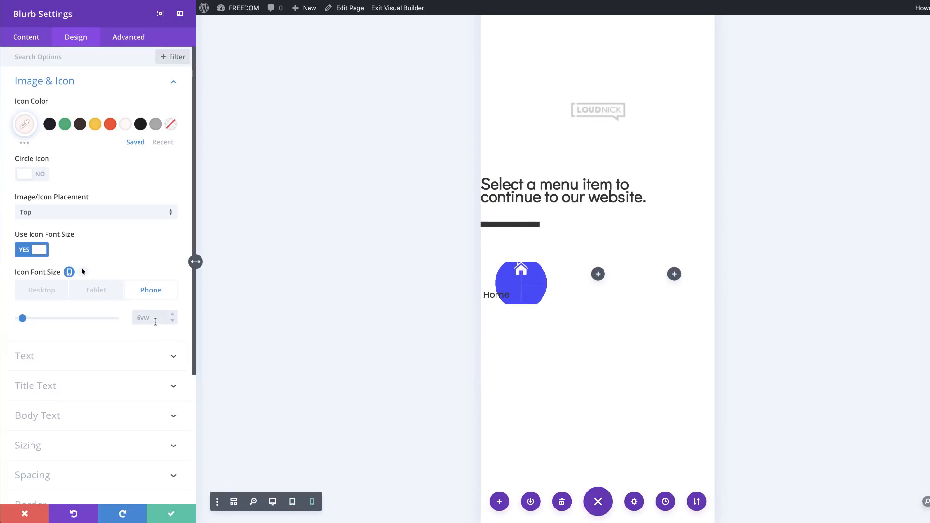
type("8vw")
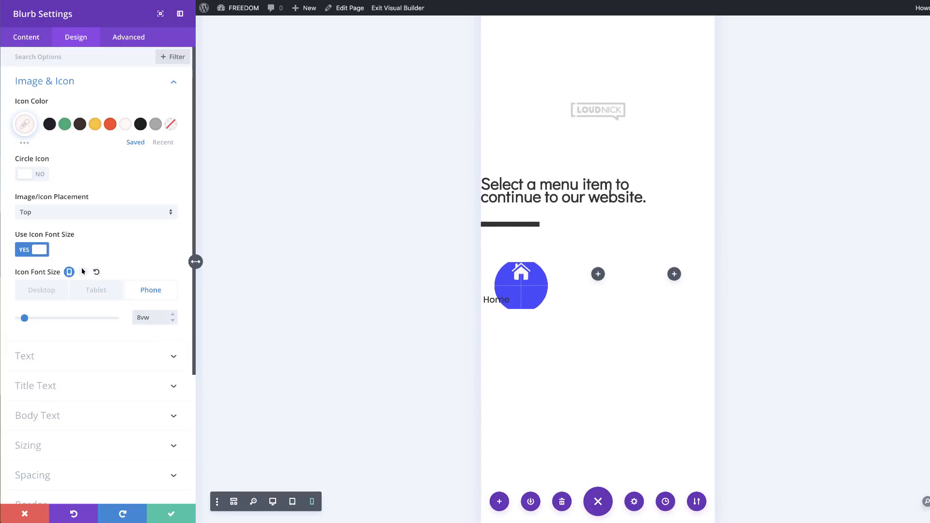
Center the Home blurb's title text, colour it off-white #fffbf7 and set its font to Didact Gothic
left_click(40, 289)
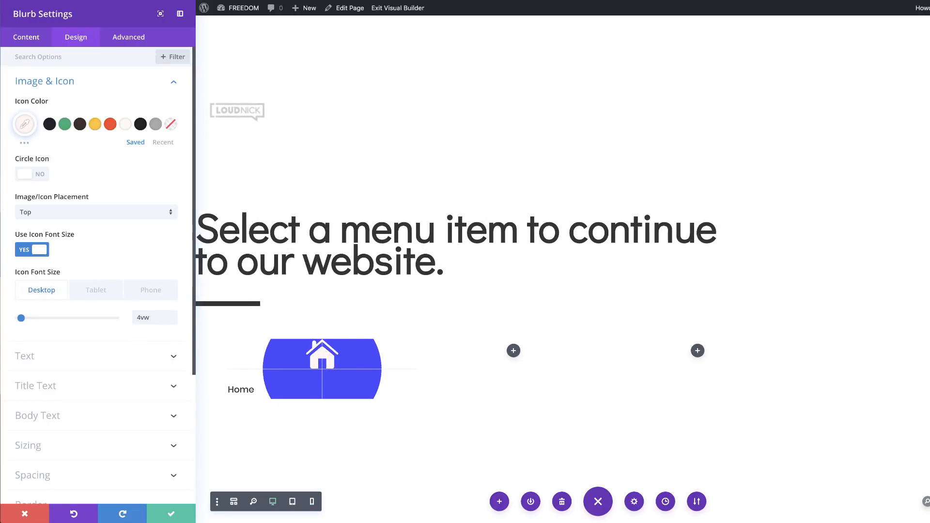
left_click(228, 389)
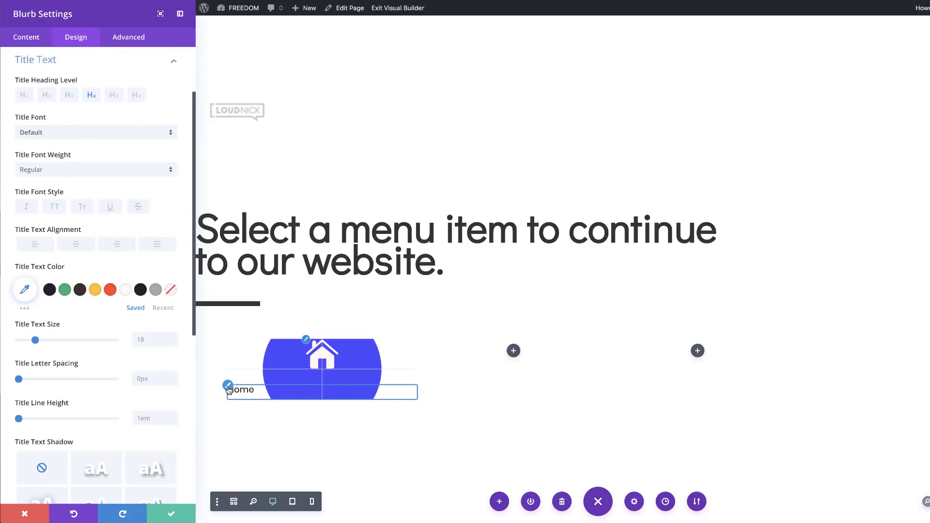
left_click(75, 246)
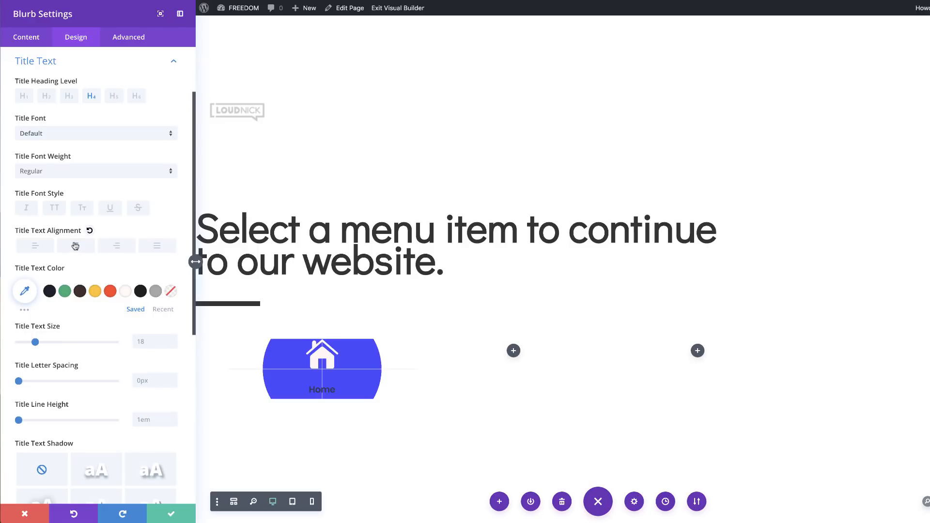
left_click(126, 291)
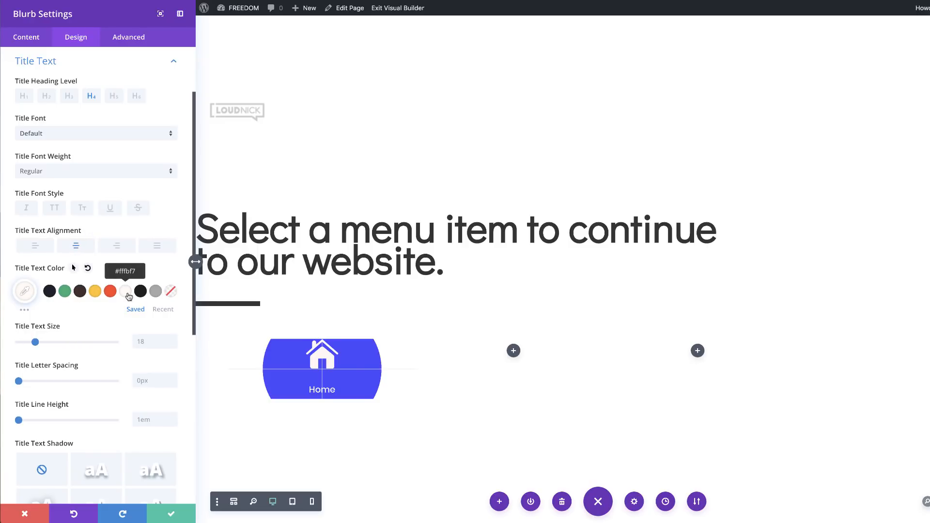
left_click(65, 138)
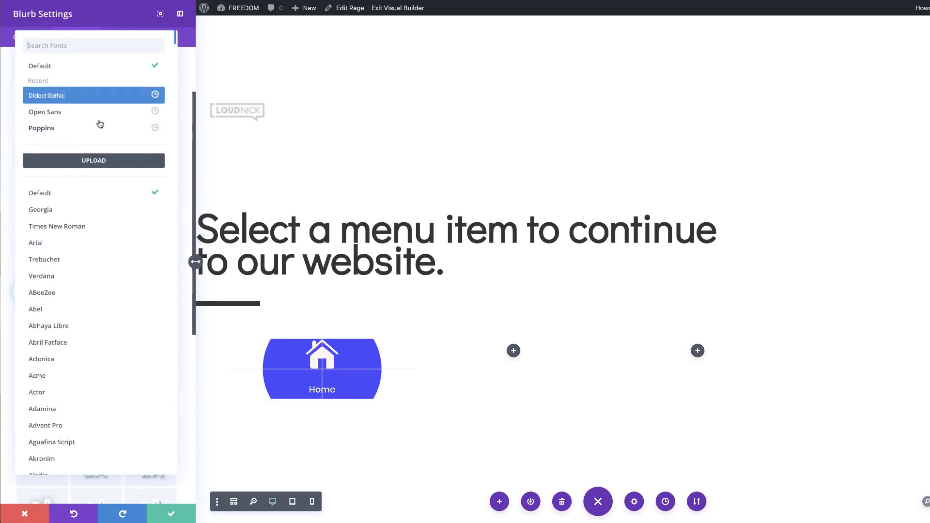
left_click(71, 95)
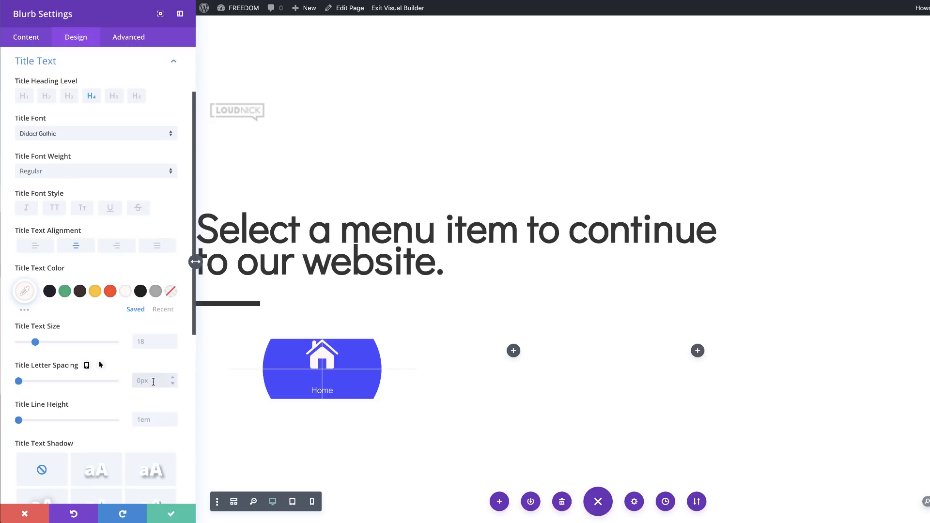
Set the title's letter spacing to -2px, line height to 0em, and text size to 2vw on desktop and 3vw on tablet
left_click(153, 383)
type("-2px")
left_click(155, 341)
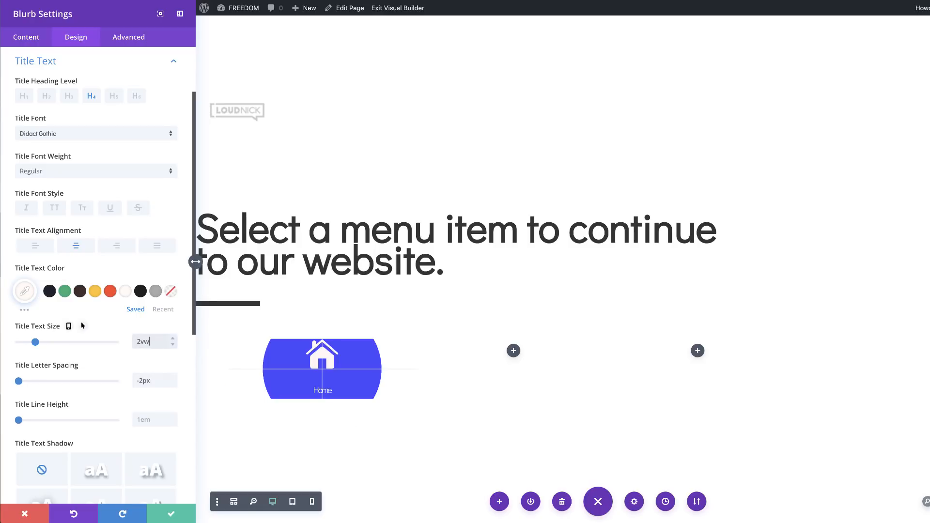
left_click(69, 326)
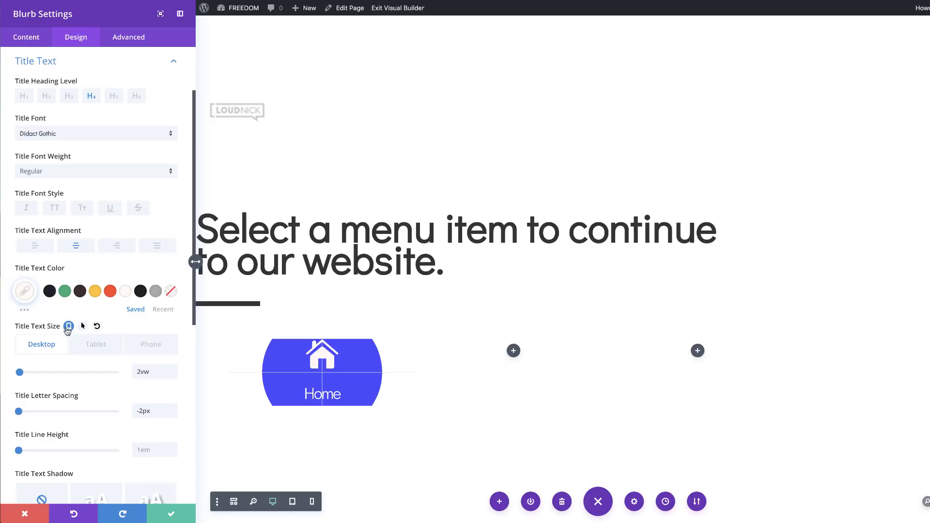
left_click(88, 347)
left_click(154, 371)
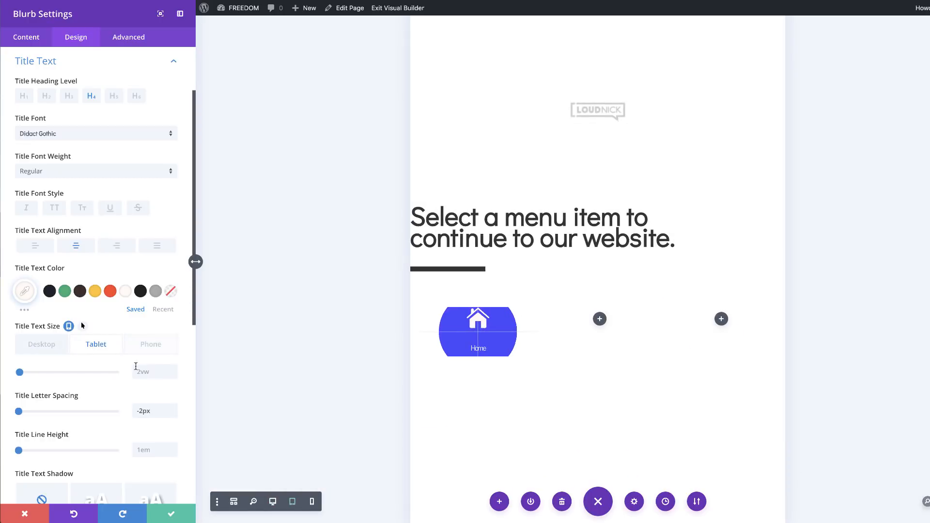
left_click(174, 370)
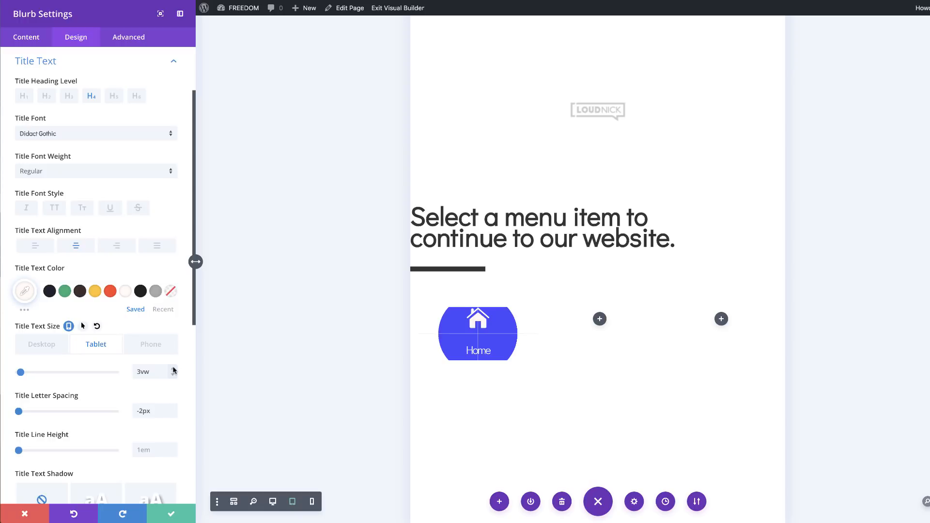
left_click(173, 370)
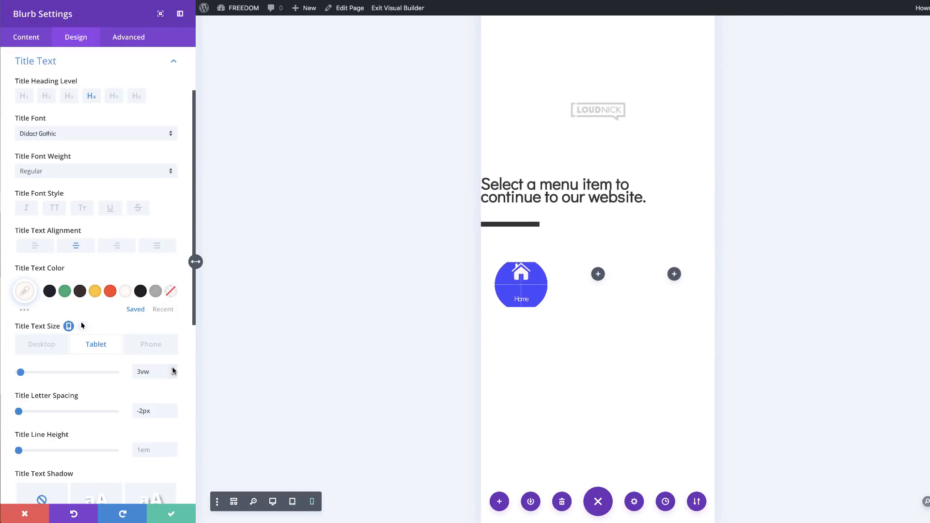
left_click(51, 345)
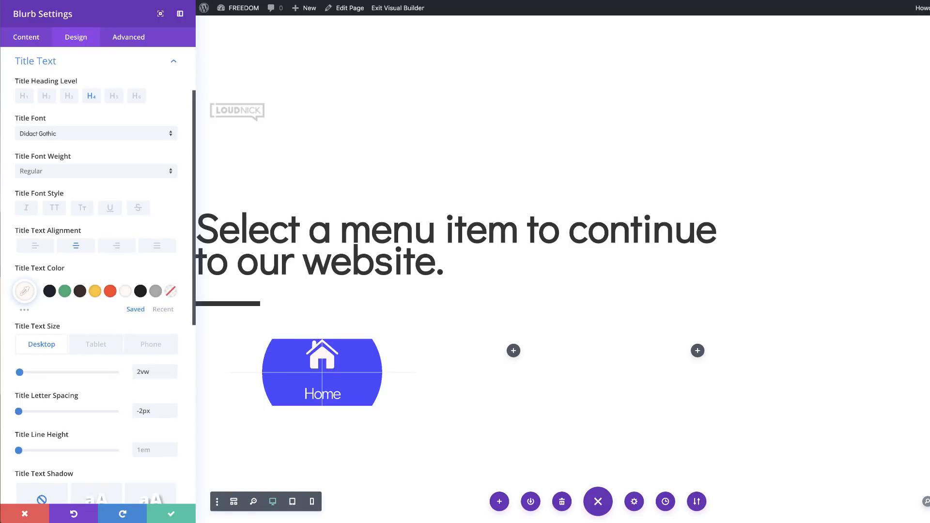
left_click(155, 449)
type("0em")
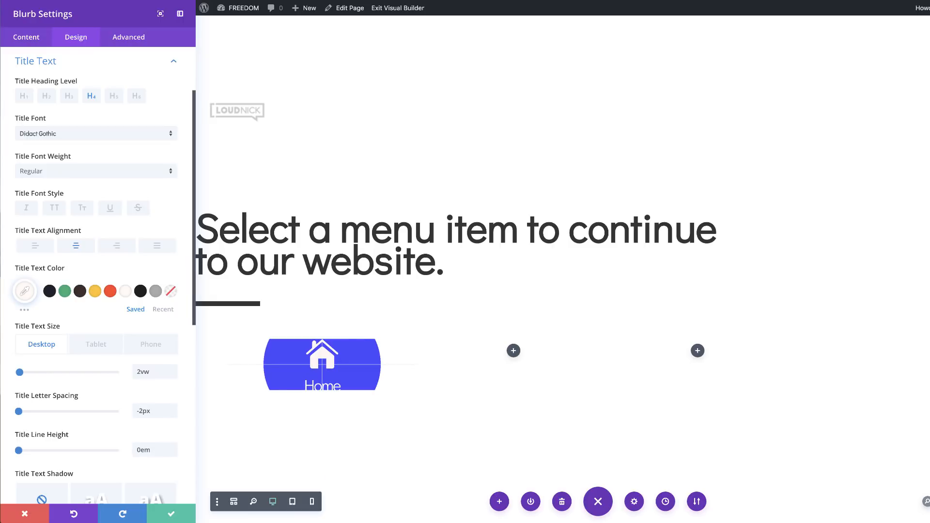
Give the Home blurb linked top and bottom padding of 9vw on desktop
scroll(124, 418, "down", 7)
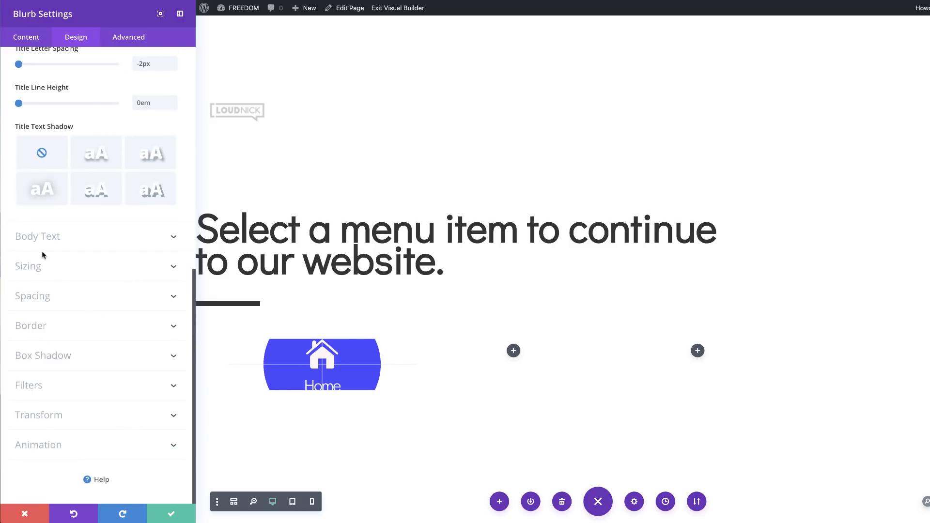
left_click(42, 298)
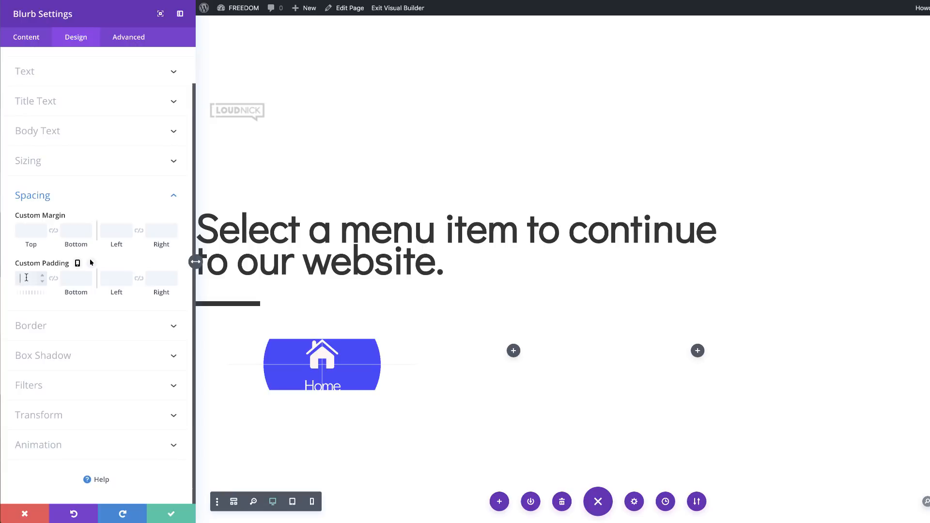
type("9vw")
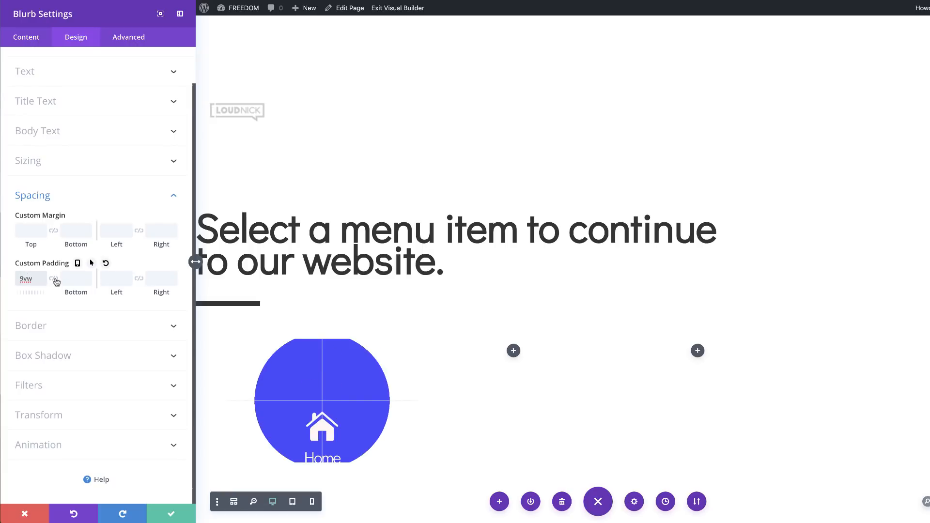
left_click(54, 279)
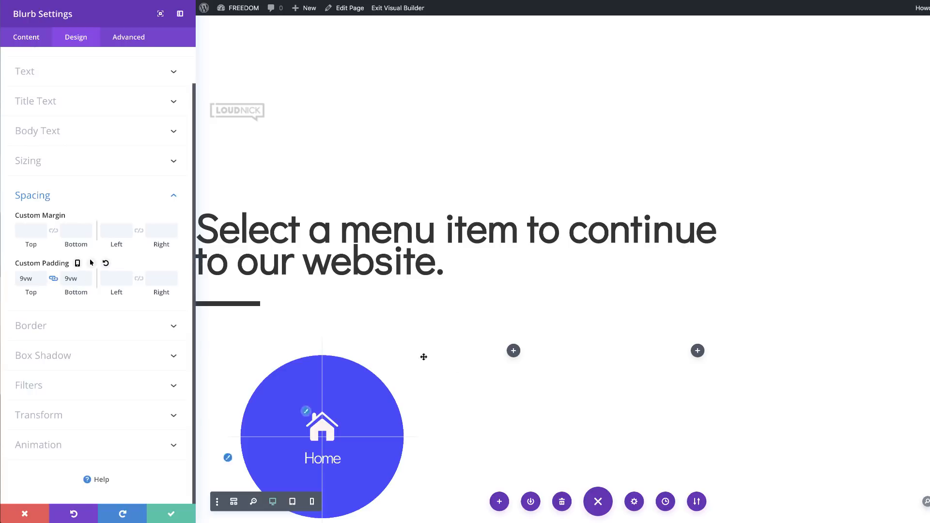
Set the blurb's linked top and bottom padding to 12vw on tablet, check the phone layout and save the blurb settings
scroll(469, 374, "down", 1)
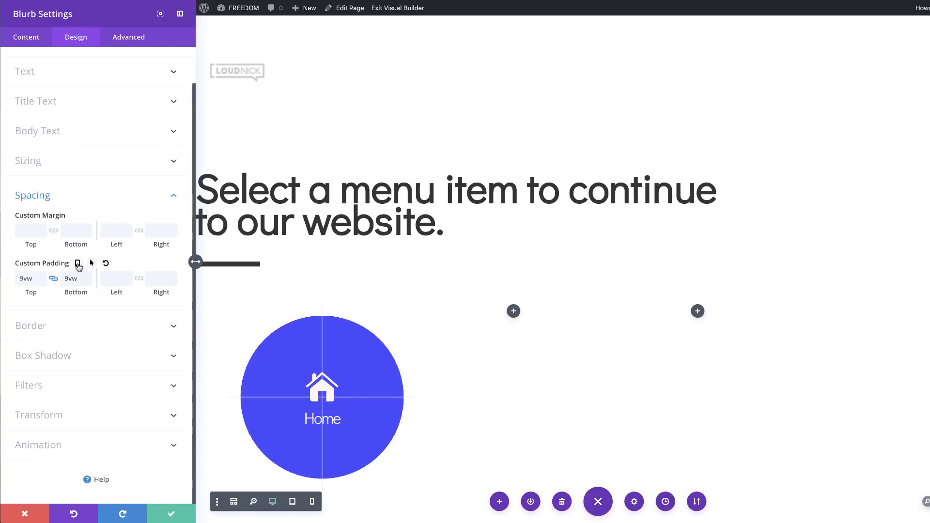
left_click(77, 264)
left_click(95, 282)
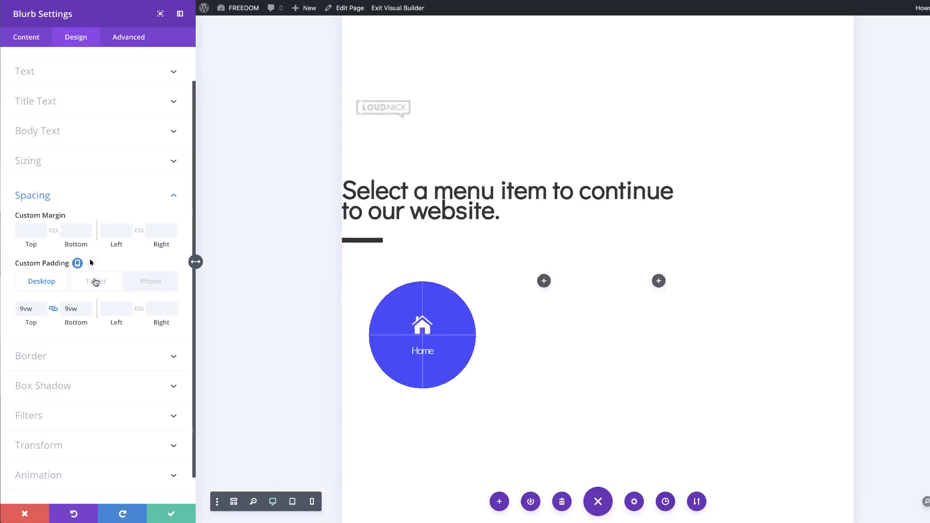
left_click(41, 306)
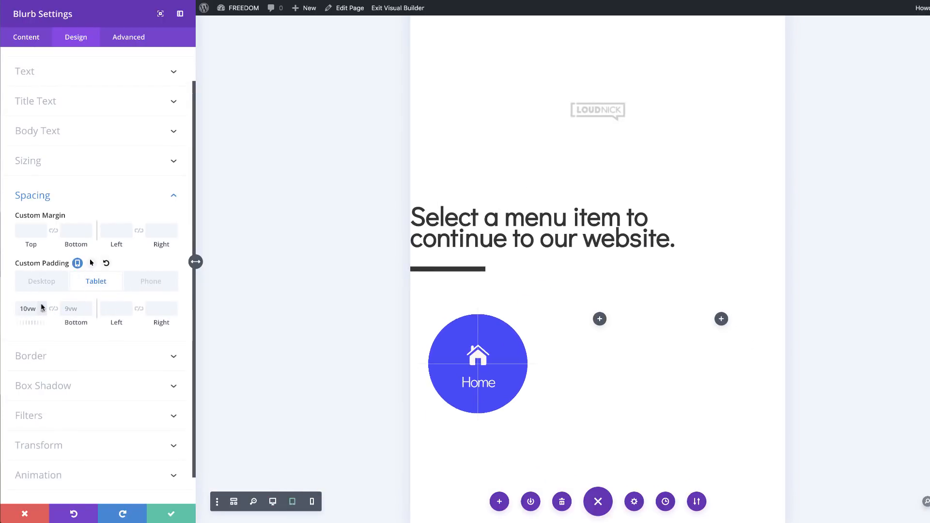
left_click(41, 303)
left_click(41, 303)
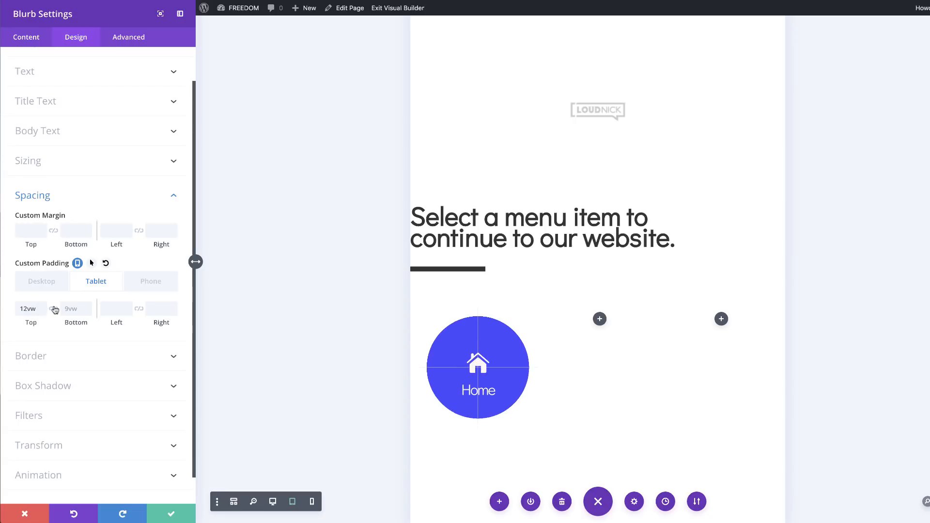
left_click(53, 308)
left_click(160, 282)
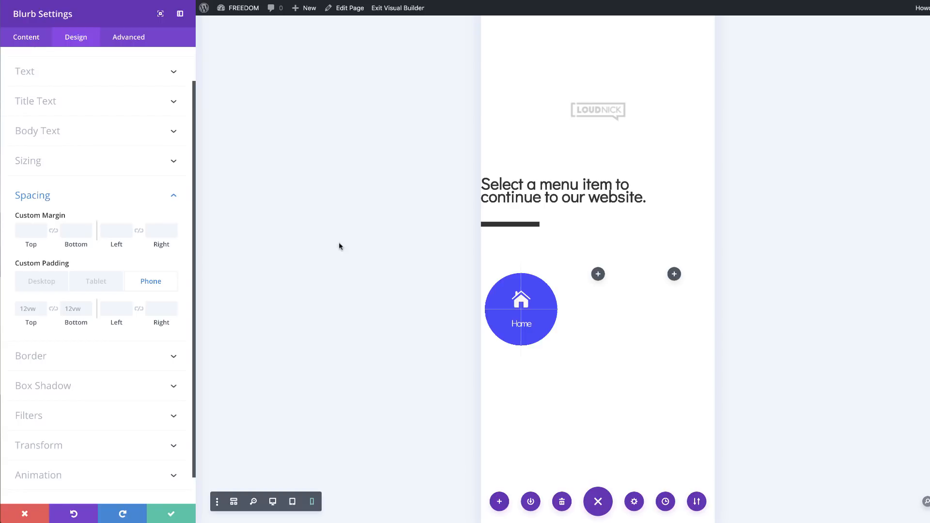
left_click(42, 281)
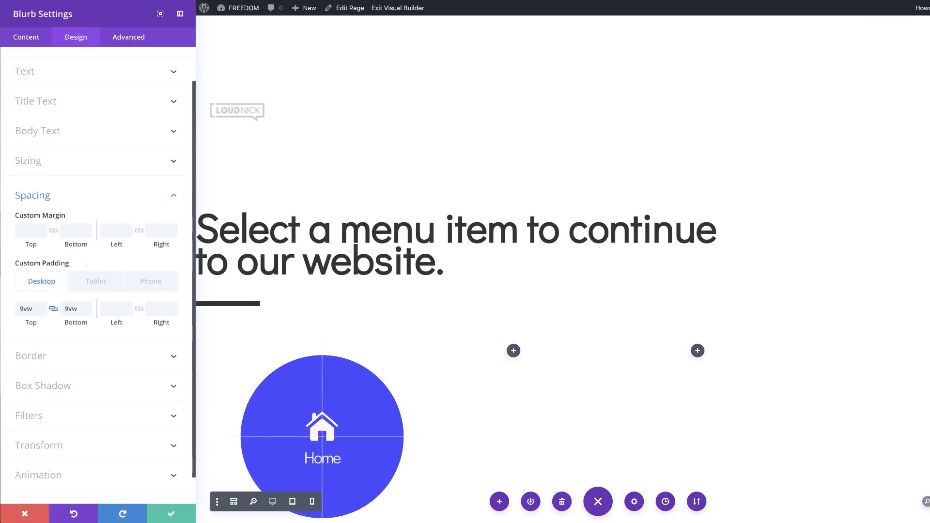
left_click(170, 513)
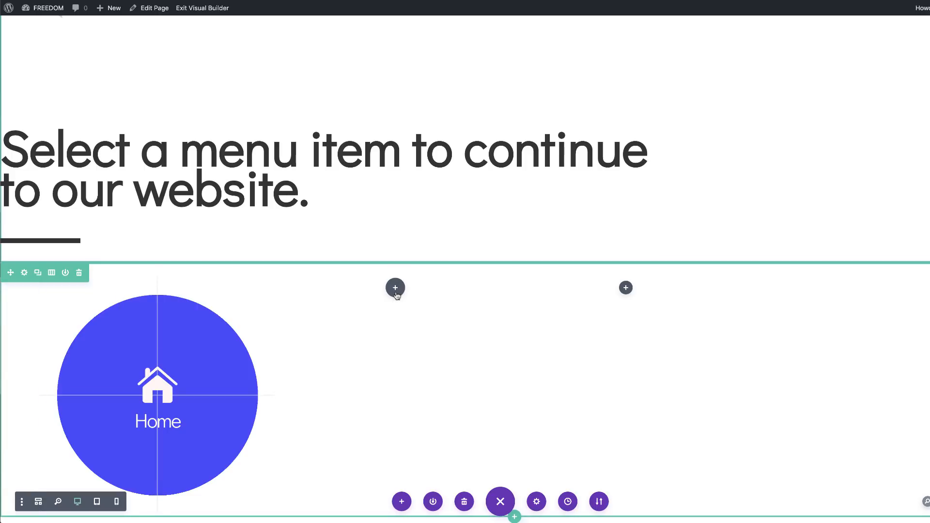
Paste copies of the styled Home blurb into the second and third columns of the row
key("super+v")
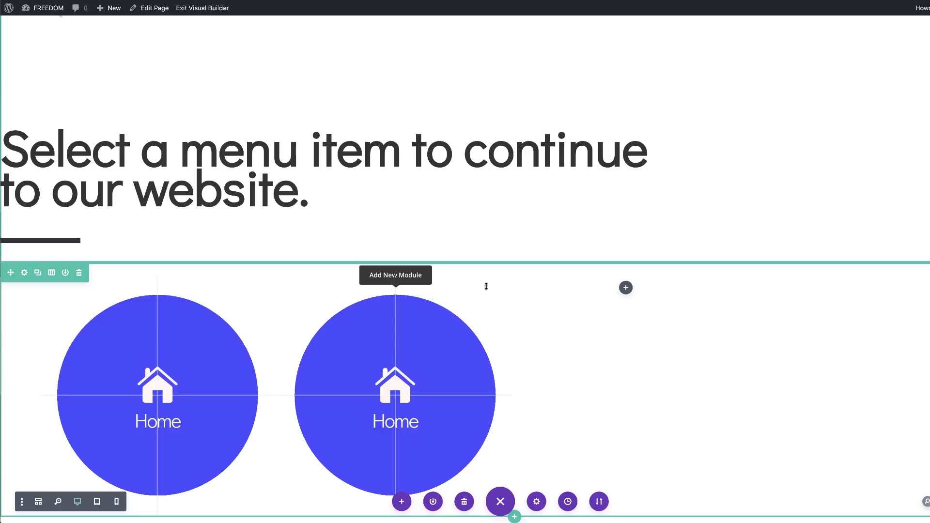
key("super+v")
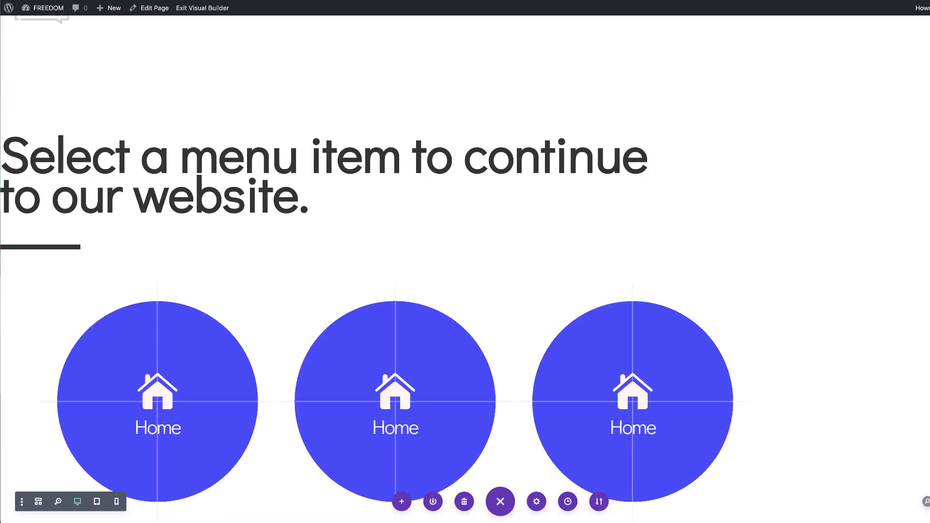
scroll(395, 398, "down", 1)
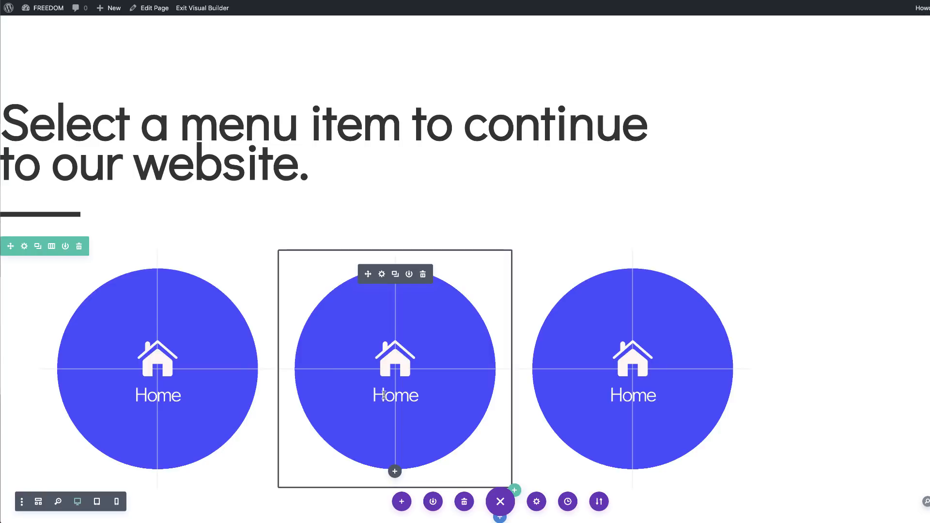
Rename the middle blurb's title as Services and the third blurb's title as About
scroll(376, 396, "up", 1)
left_click_drag(373, 427, 416, 424)
type("Services")
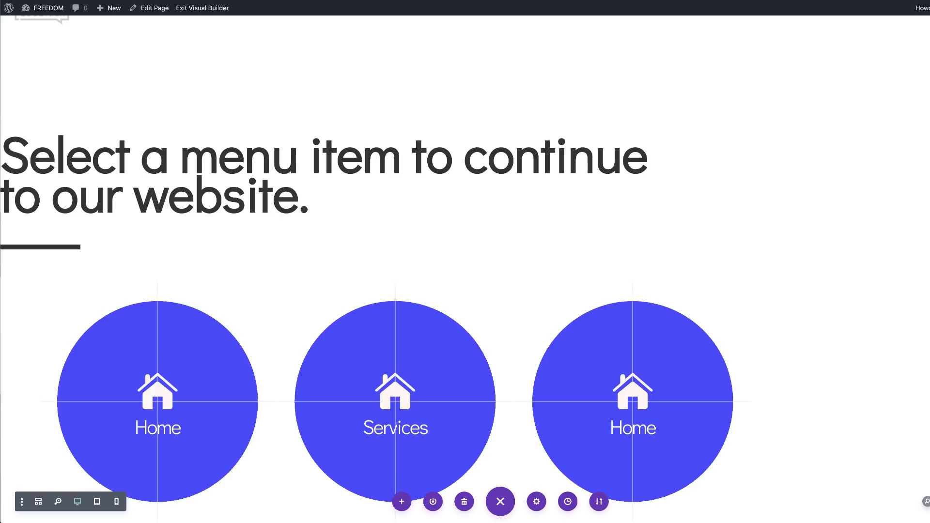
left_click(620, 427)
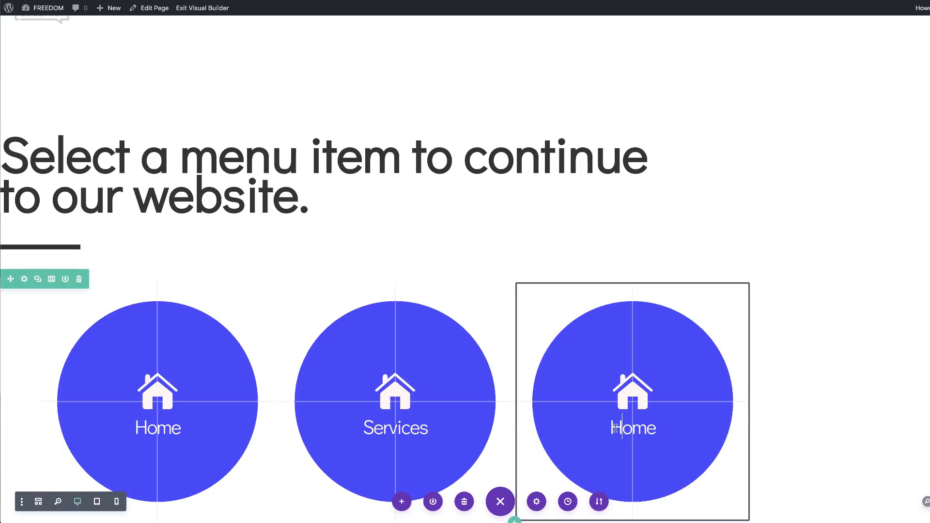
double_click(621, 427)
type("About")
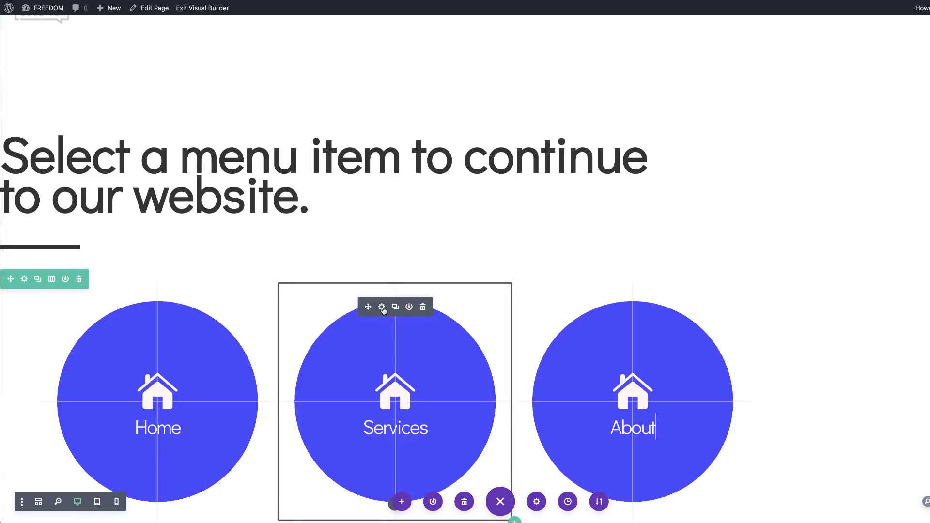
Change the Services blurb's icon to the single gear and save the module settings
left_click(382, 307)
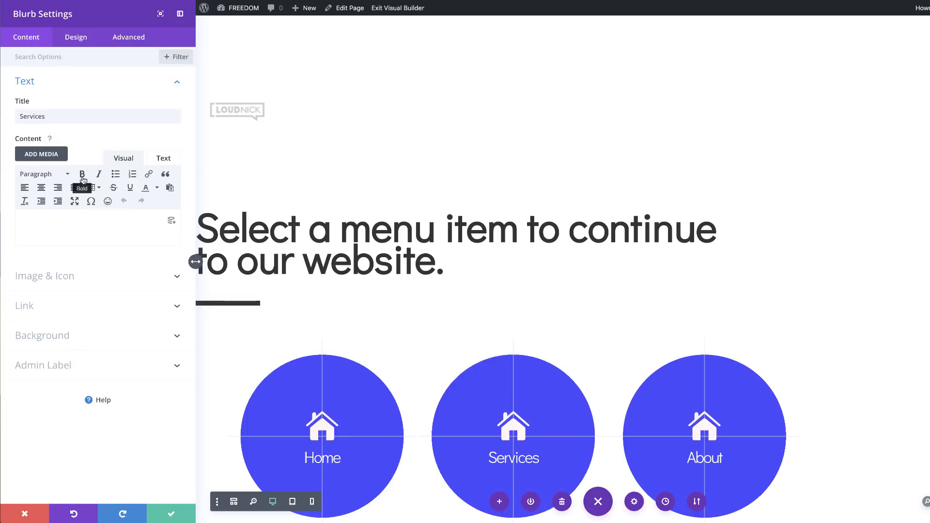
left_click(75, 276)
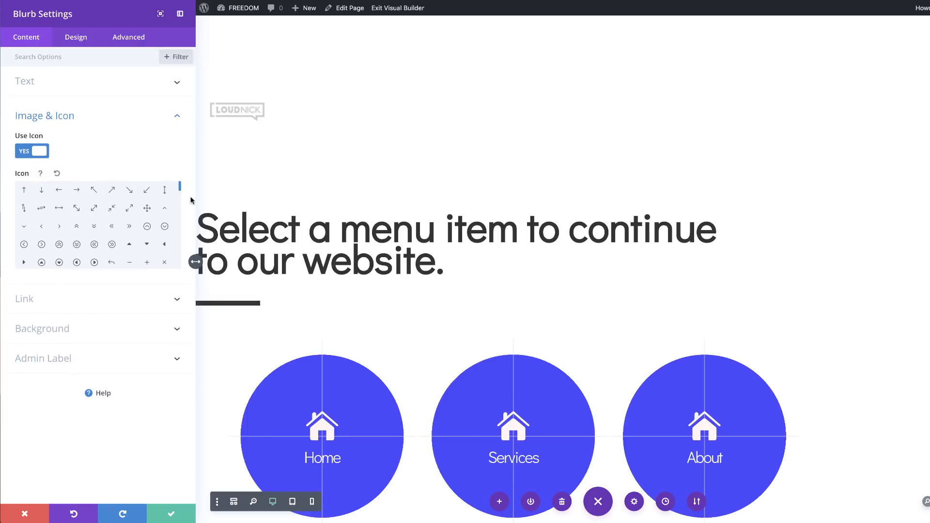
left_click_drag(181, 191, 184, 203)
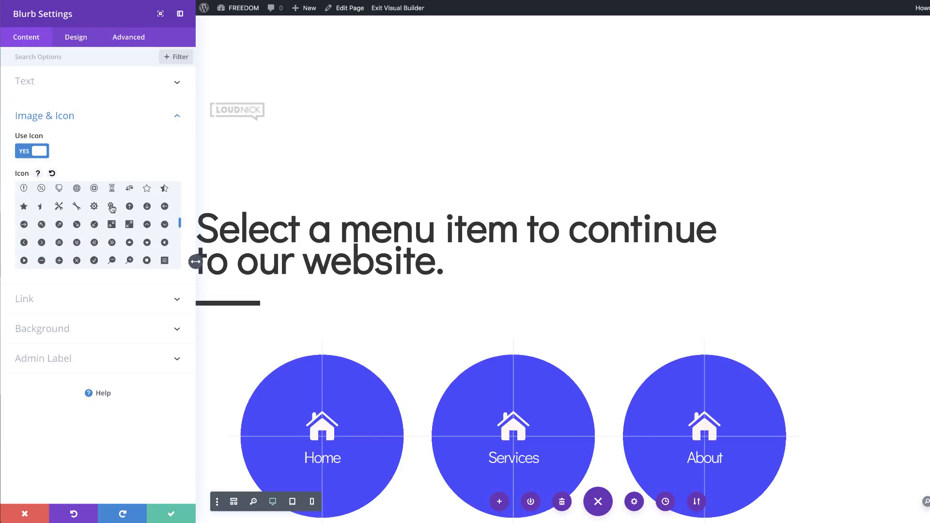
left_click(94, 206)
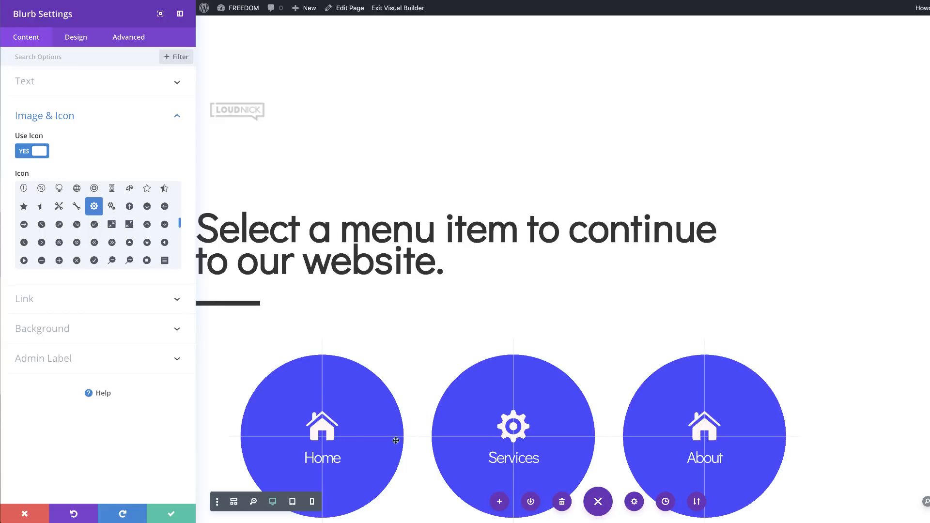
left_click(170, 514)
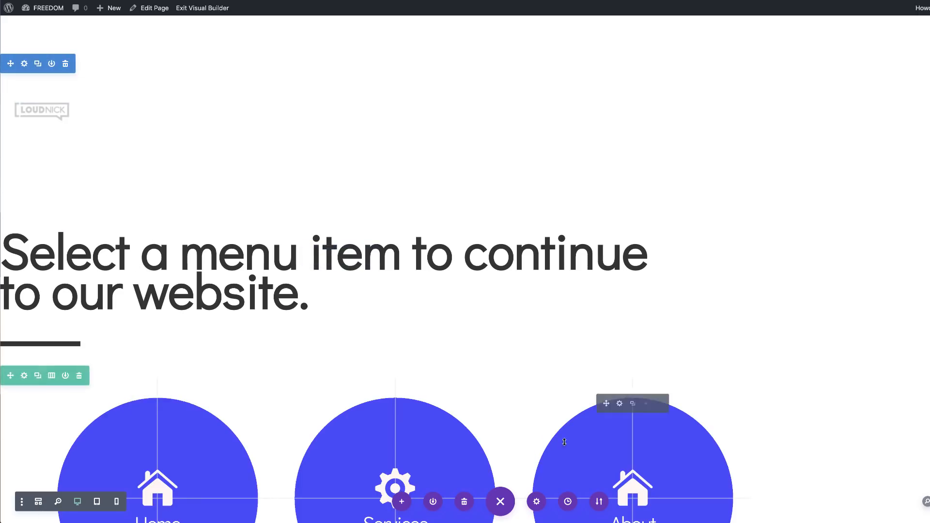
Change the About blurb's icon to the filled square with horizontal text lines
scroll(564, 427, "down", 3)
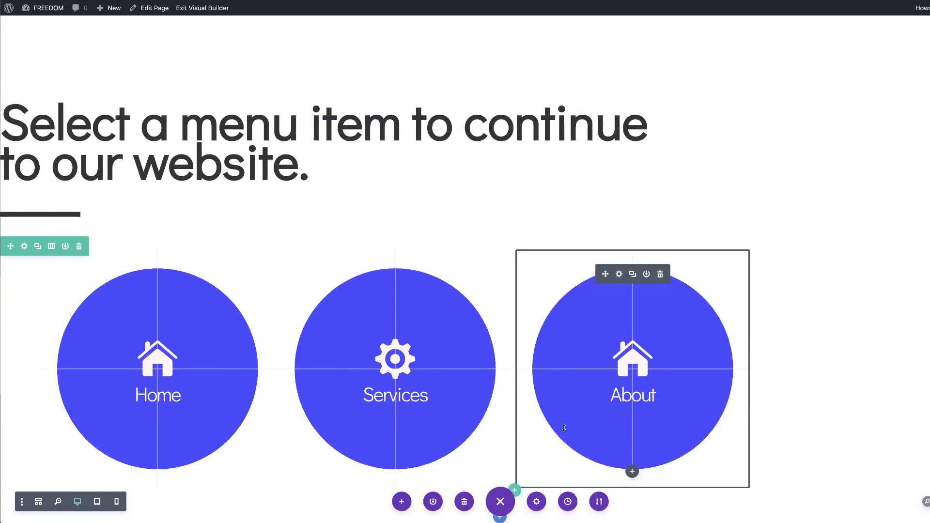
left_click(619, 274)
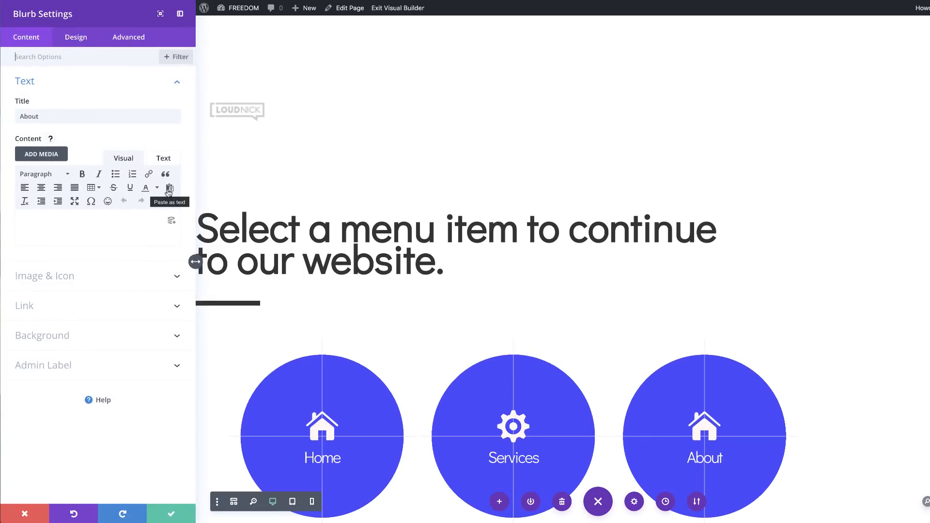
left_click(100, 267)
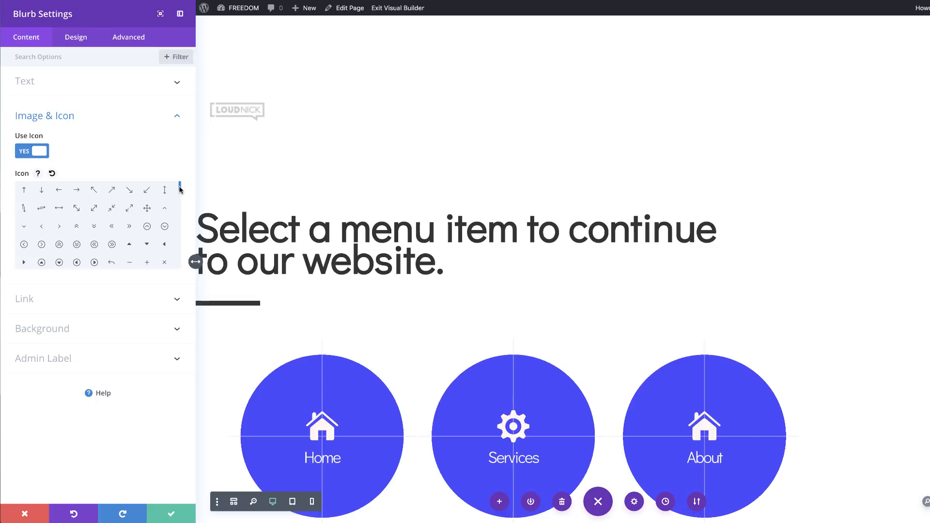
left_click_drag(179, 184, 176, 230)
left_click(165, 232)
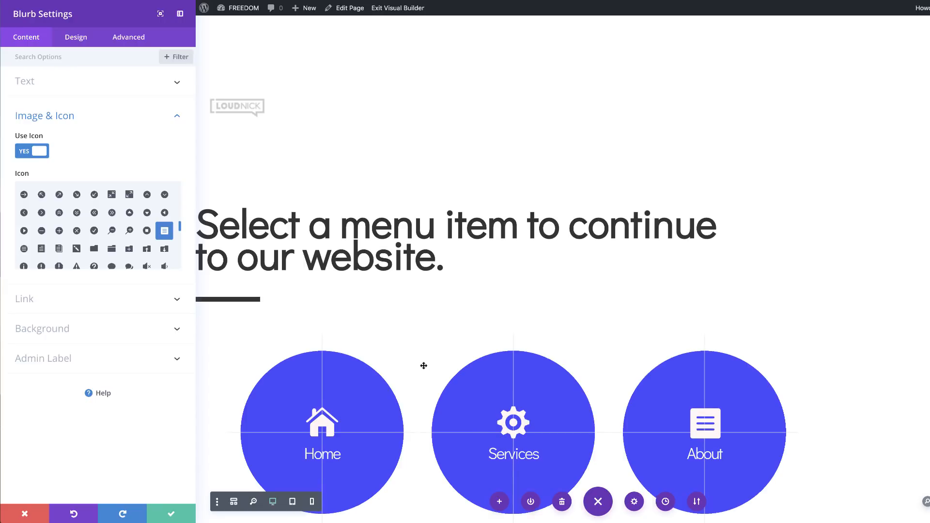
scroll(423, 365, "down", 2)
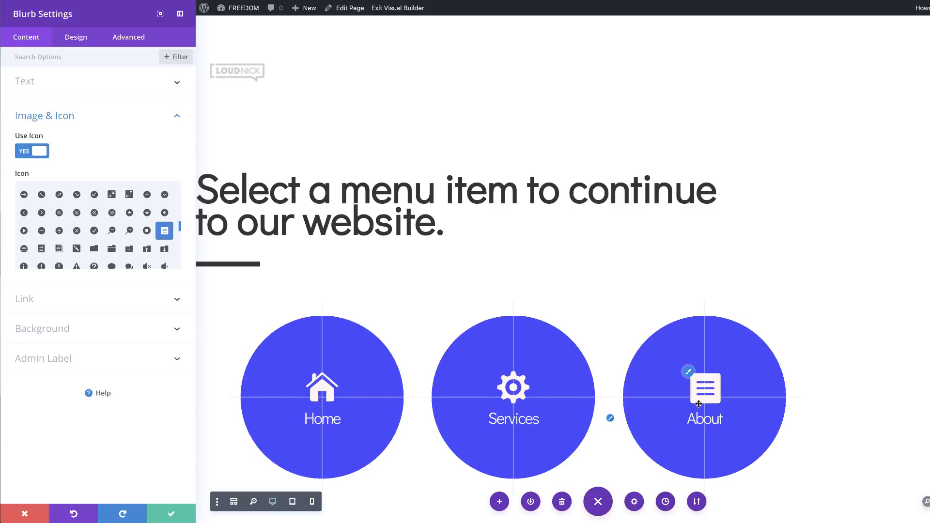
Review the About blurb's title and module link options, then save the module settings
left_click(77, 300)
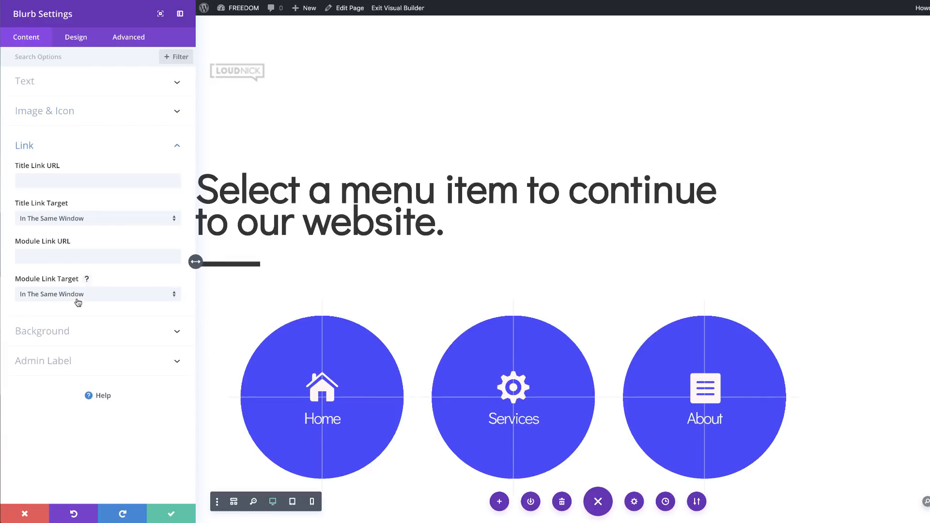
left_click(38, 182)
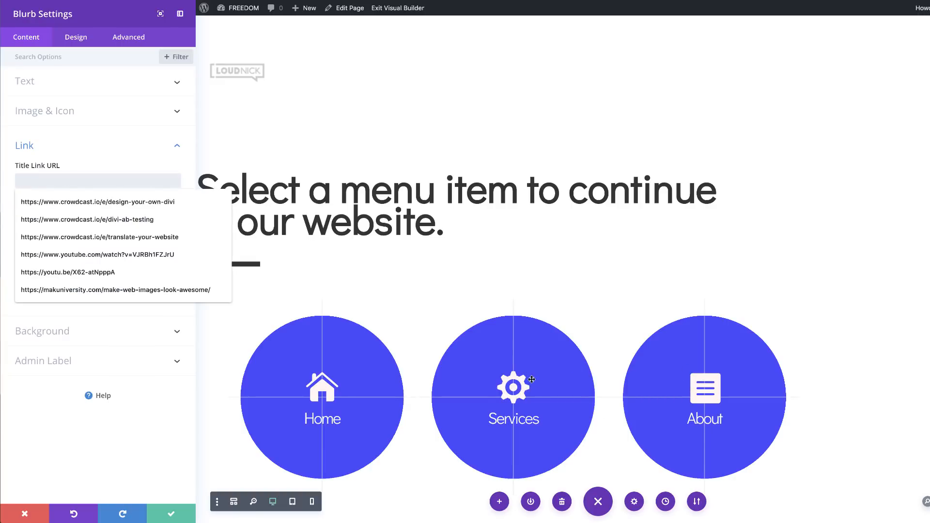
left_click(153, 419)
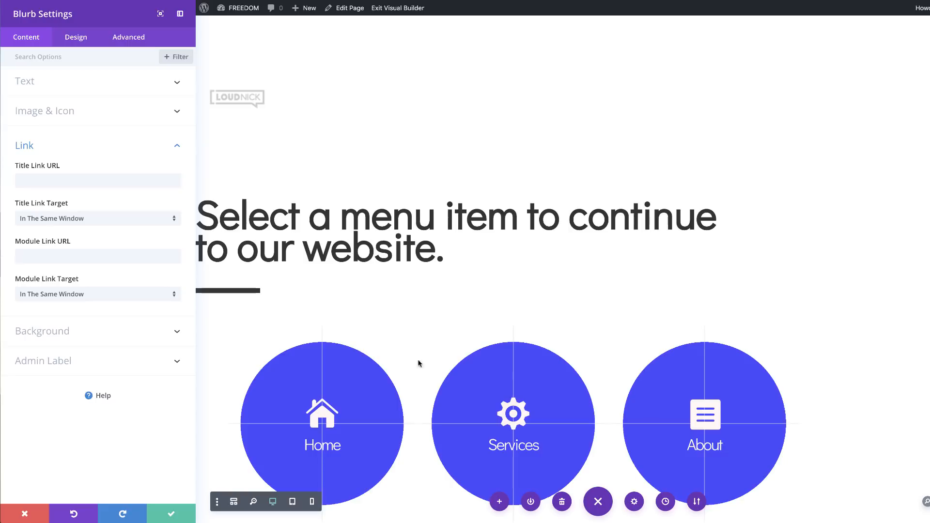
left_click(171, 517)
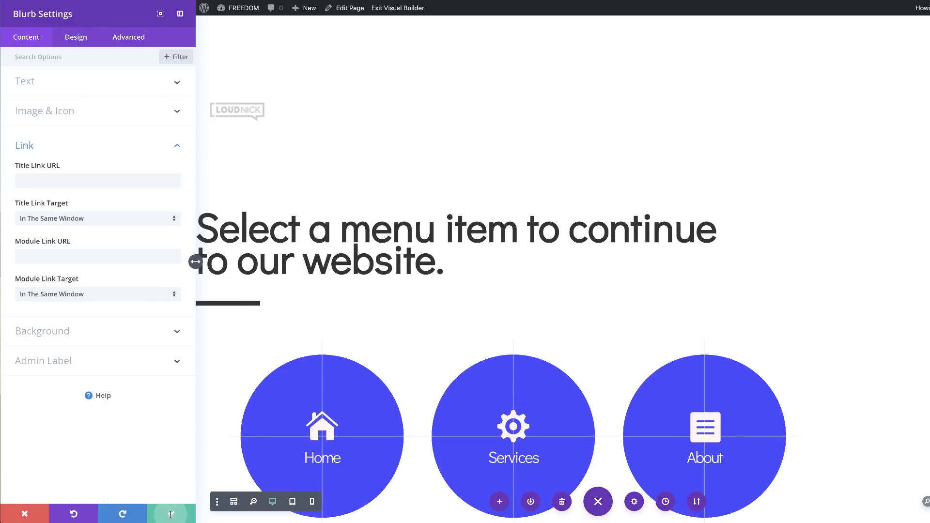
Set the first background gradient colour of the Services blurb to #f9f9f9 and save the module settings
scroll(426, 330, "down", 3)
scroll(368, 329, "up", 1)
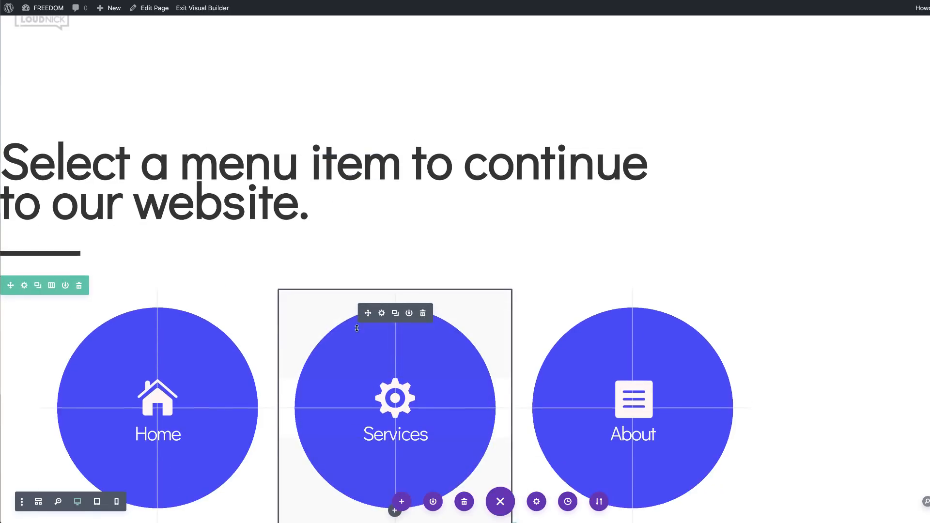
scroll(404, 340, "down", 1)
scroll(404, 340, "down", 1)
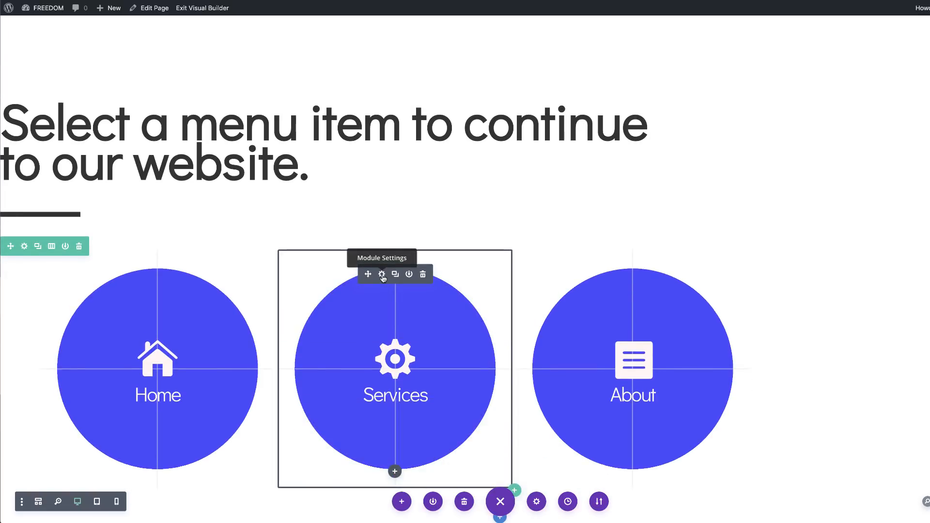
left_click(383, 275)
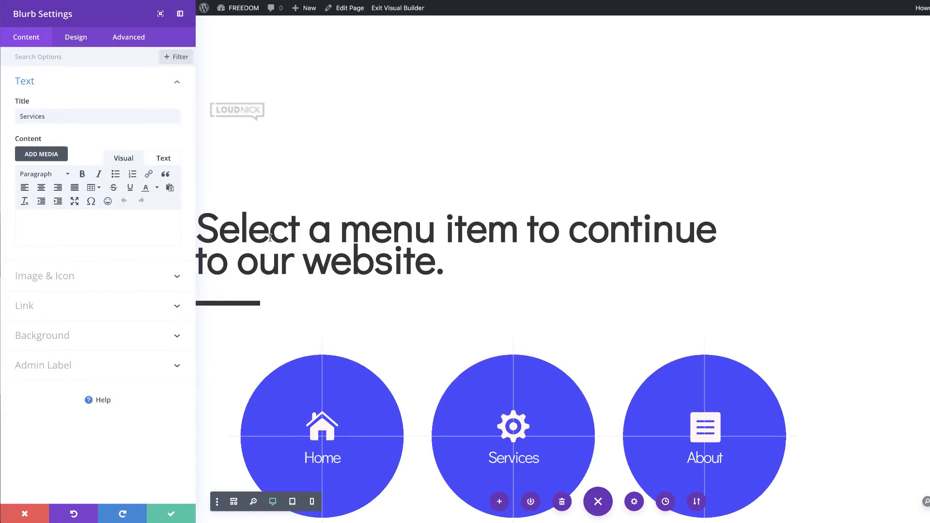
left_click(54, 334)
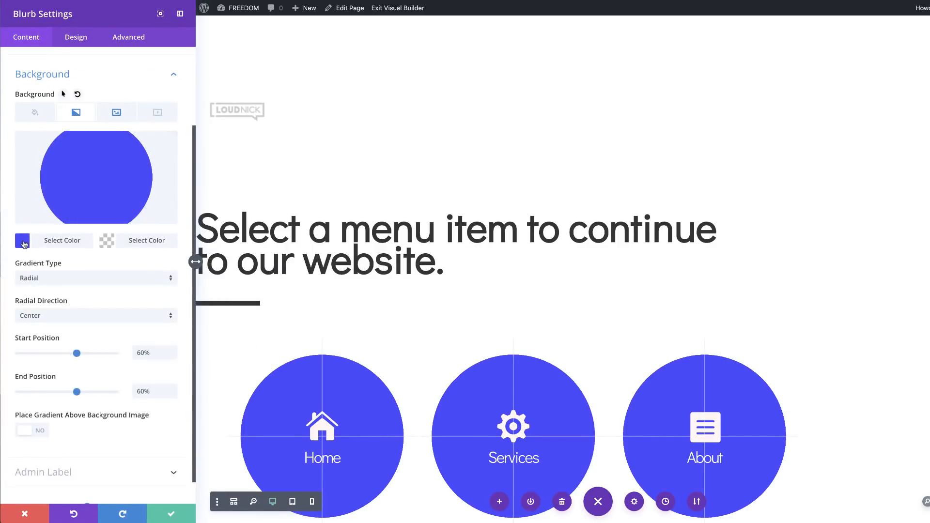
left_click(22, 240)
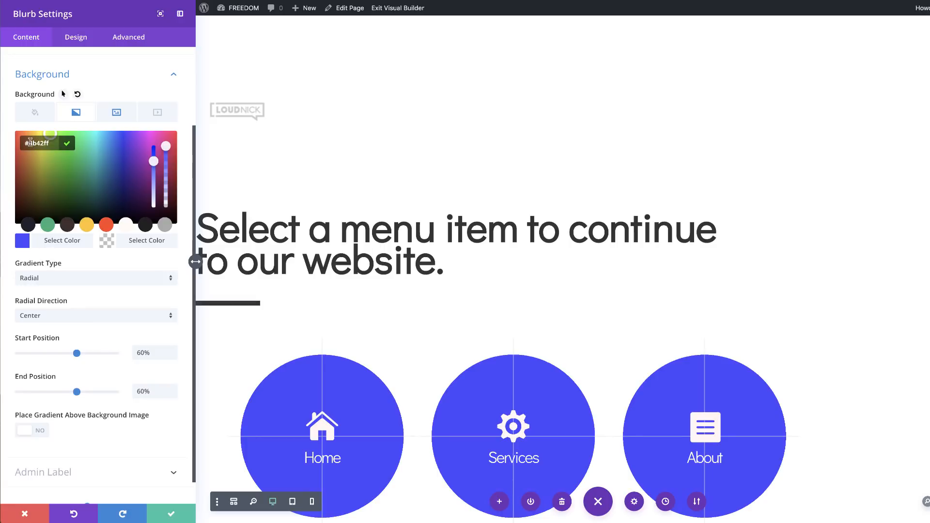
type("f9f9f9")
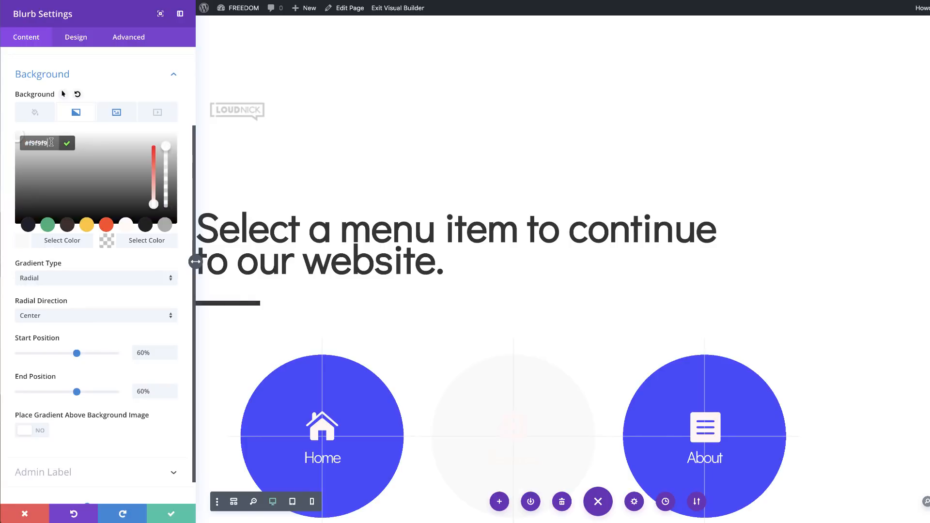
left_click(173, 514)
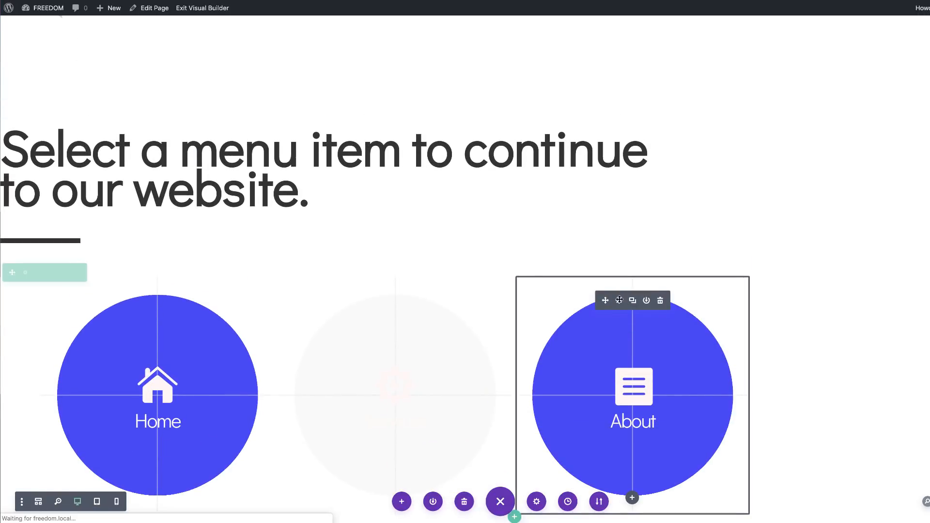
Set the first background gradient colour of the About blurb to #ff445d and save the module settings
left_click(619, 300)
left_click(48, 337)
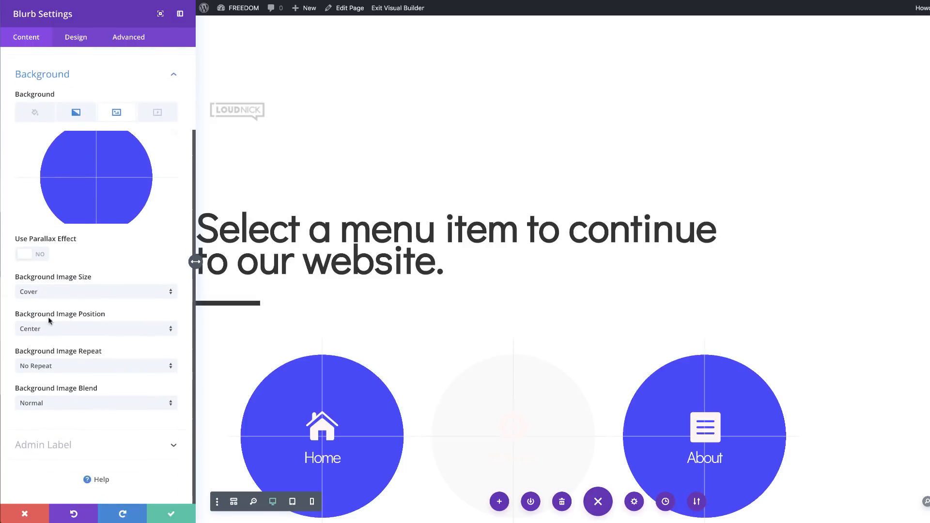
left_click(73, 115)
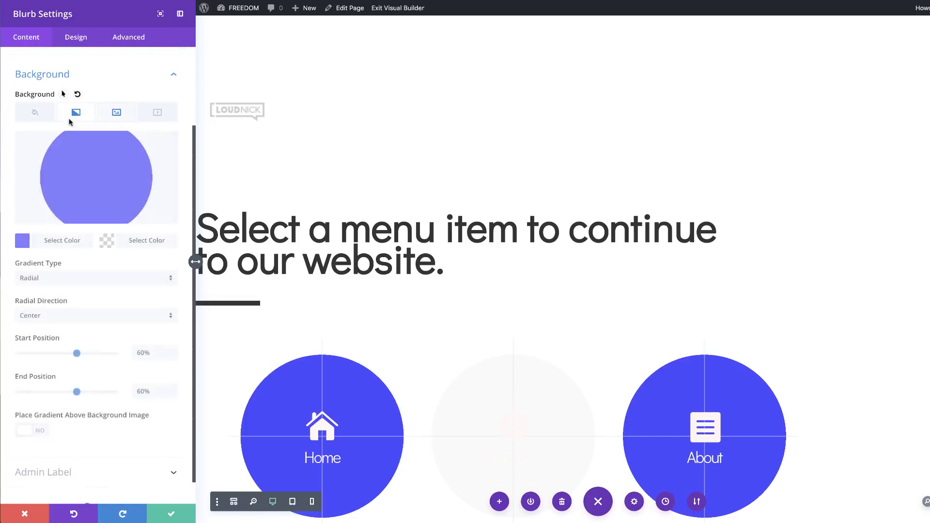
left_click(22, 240)
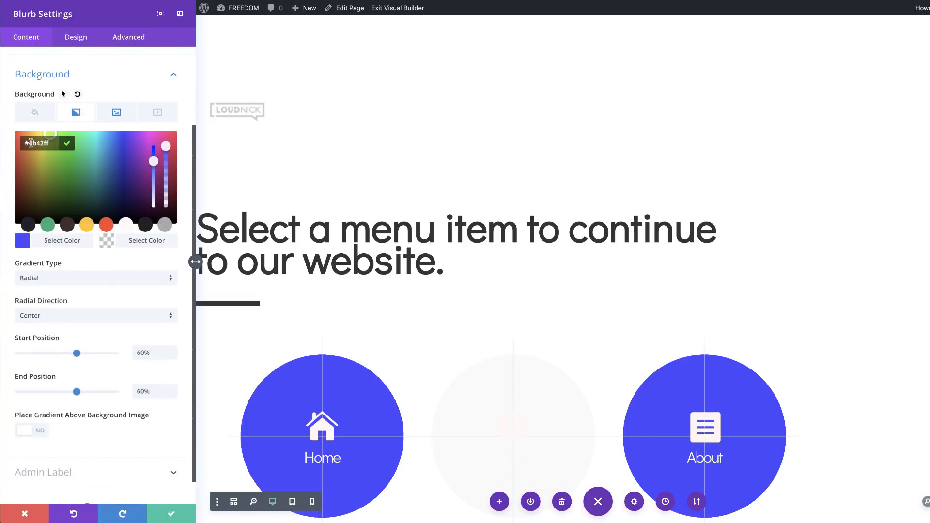
type("ff445d")
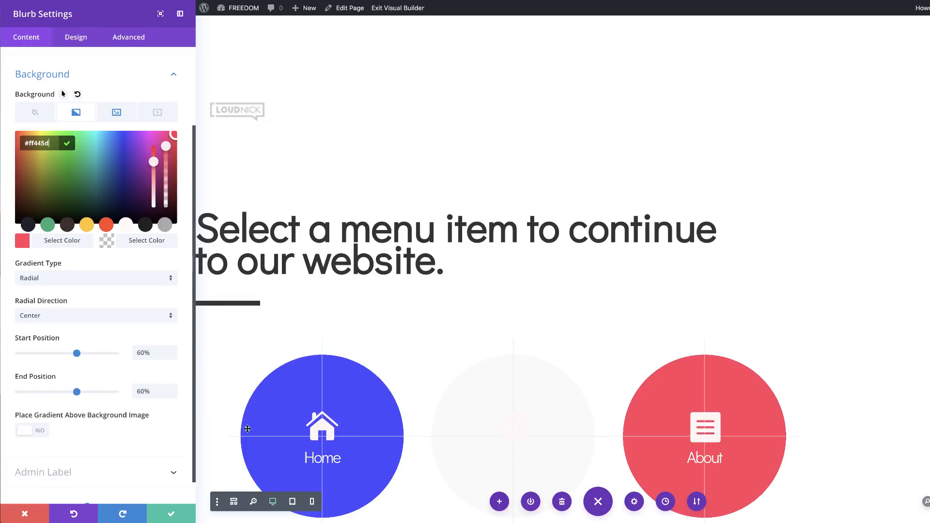
left_click(171, 513)
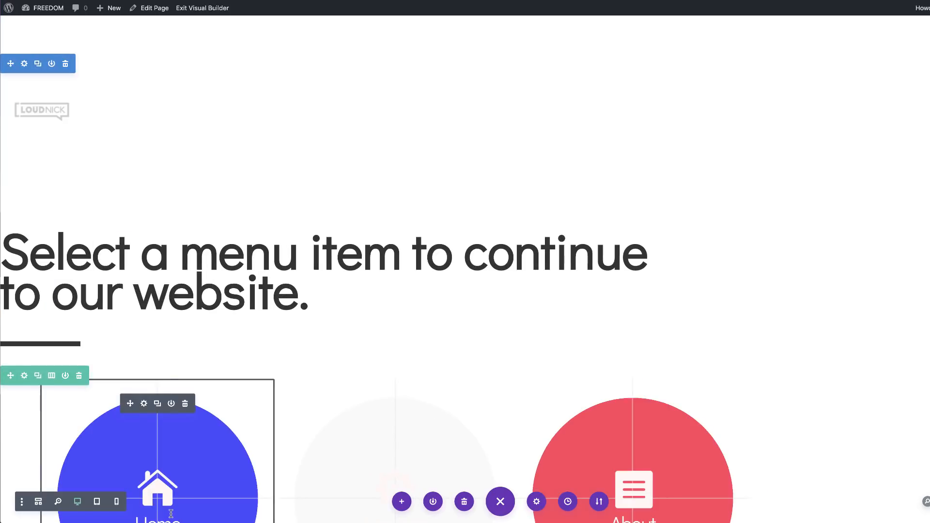
Set the Services blurb's icon colour to the first near-black saved colour
scroll(373, 315, "down", 5)
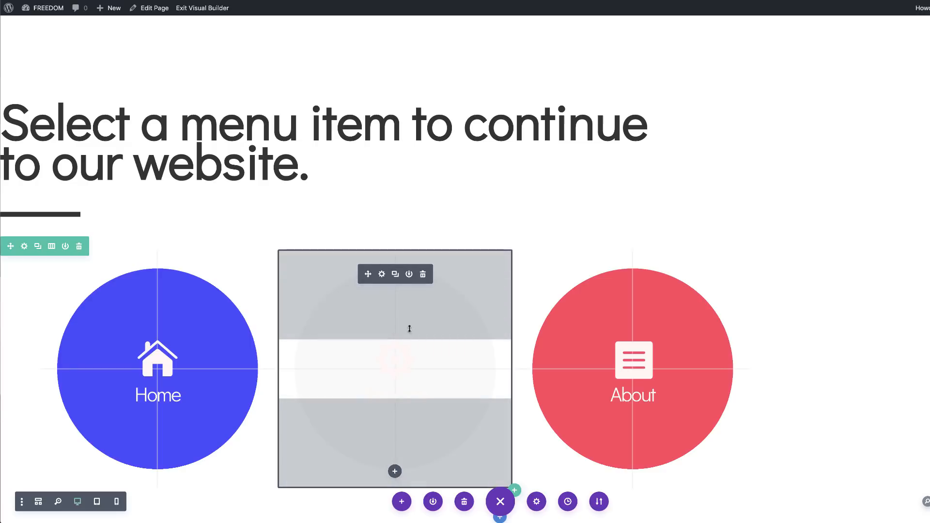
left_click(381, 274)
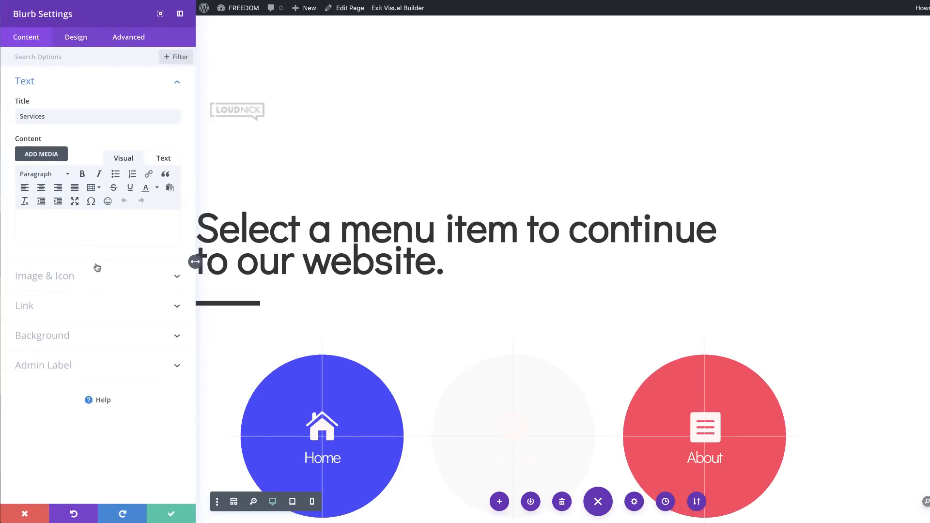
left_click(76, 41)
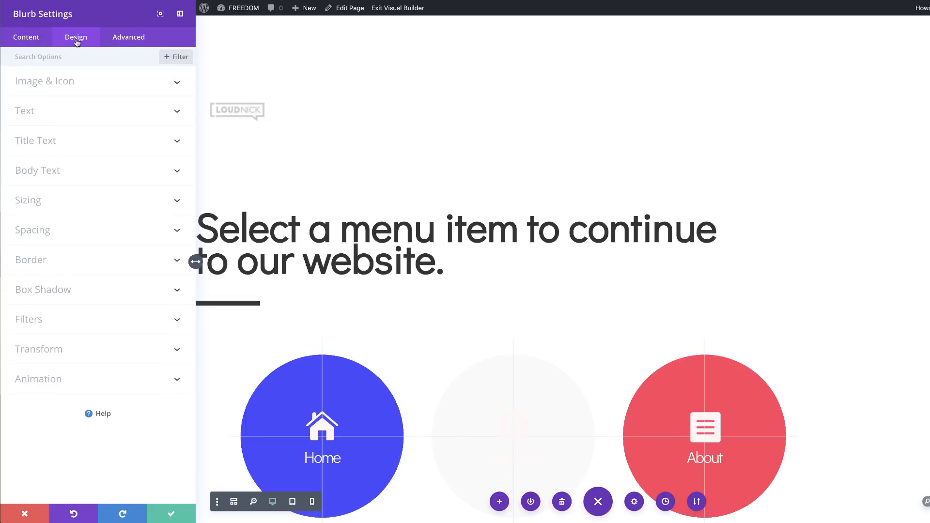
left_click(45, 81)
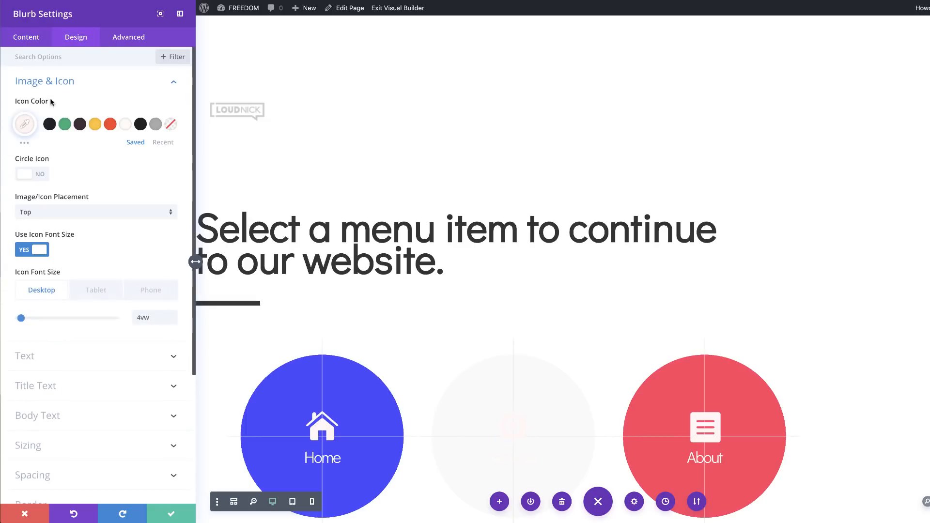
left_click(50, 124)
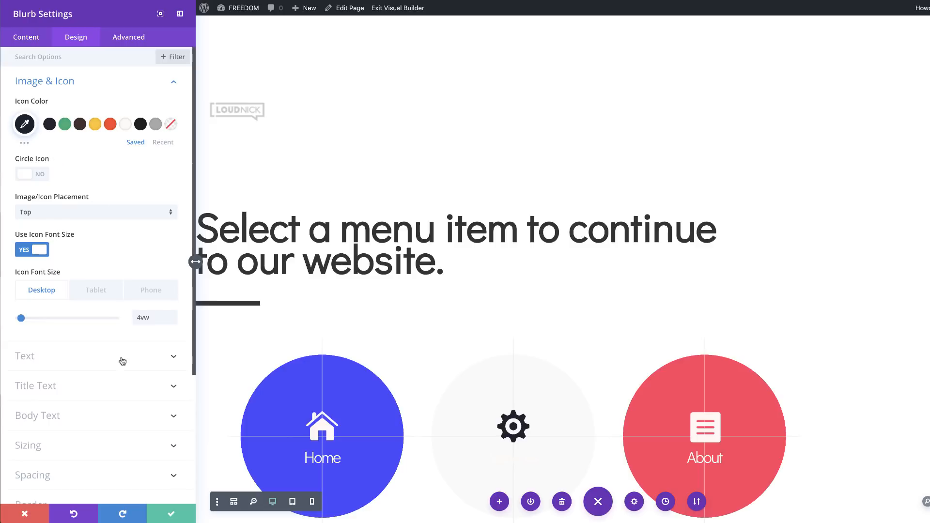
Set the Services blurb's title text colour to the first near-black saved colour and save the module settings
scroll(131, 361, "down", 3)
scroll(447, 445, "down", 1)
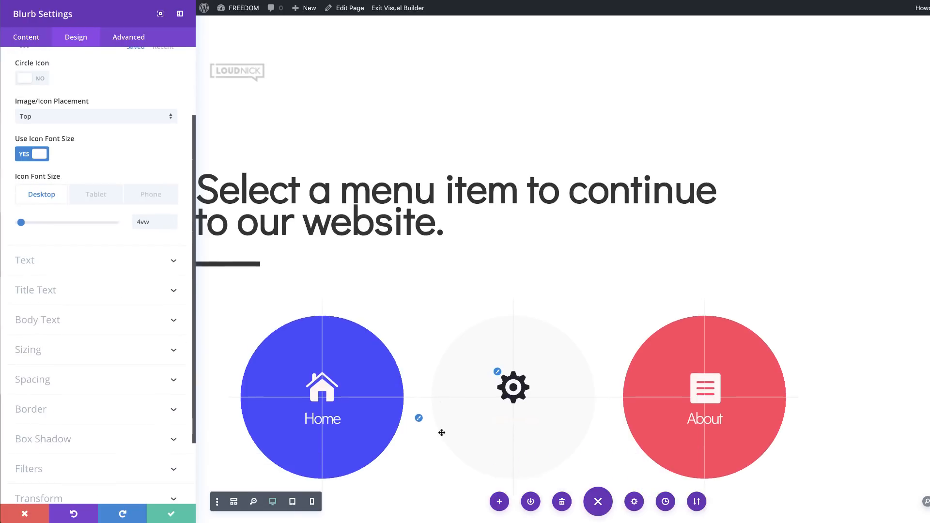
left_click(418, 418)
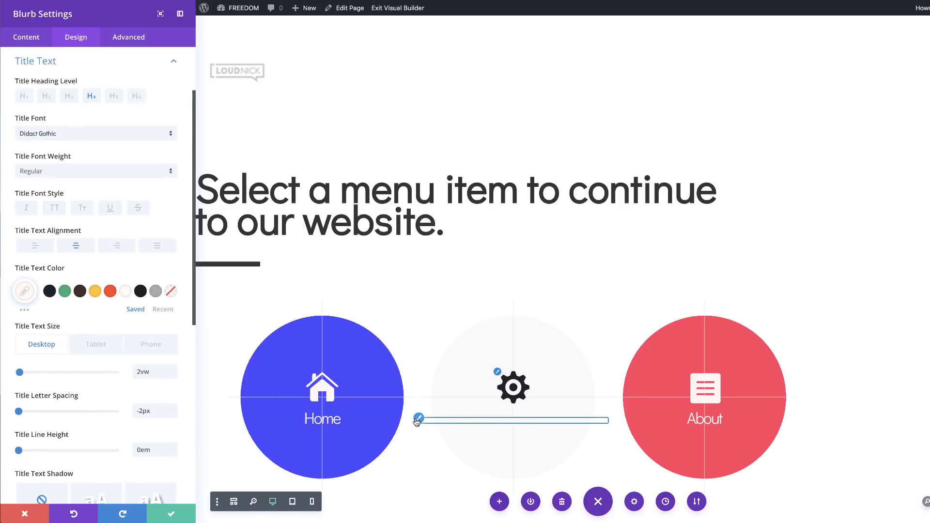
left_click(48, 292)
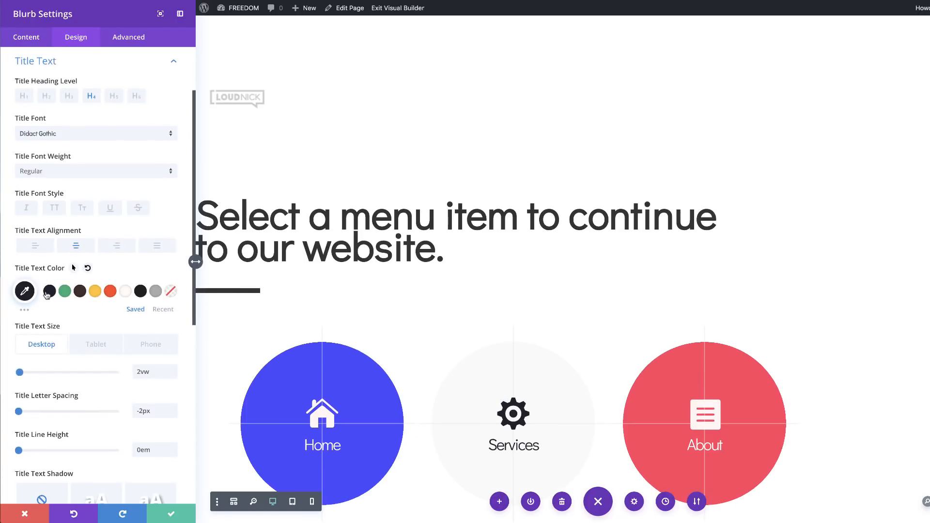
scroll(581, 219, "down", 1)
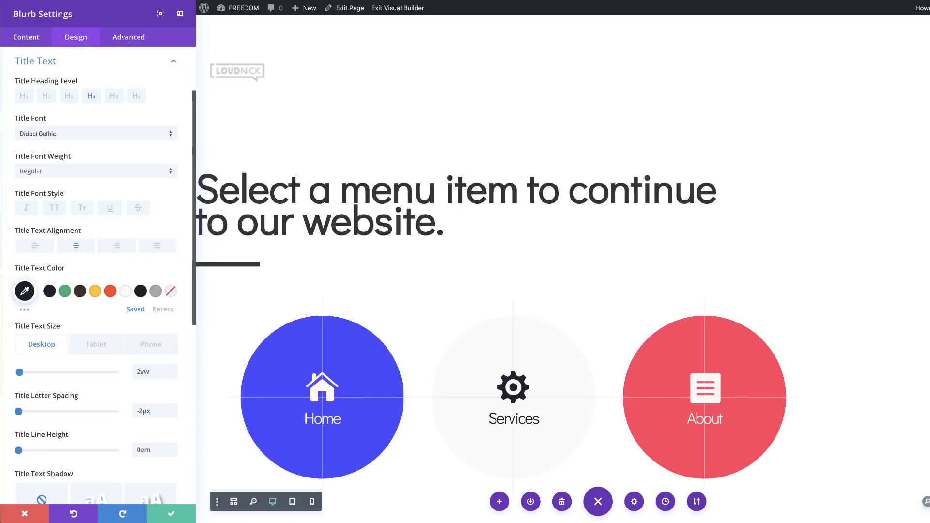
left_click(175, 515)
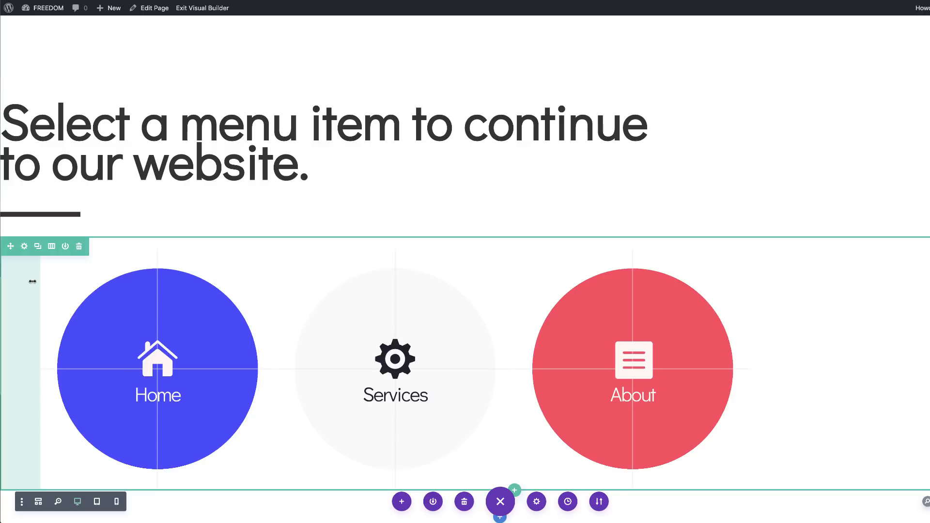
Duplicate the row of three blurbs and move the About blurb in the duplicate to its second column
left_click(39, 248)
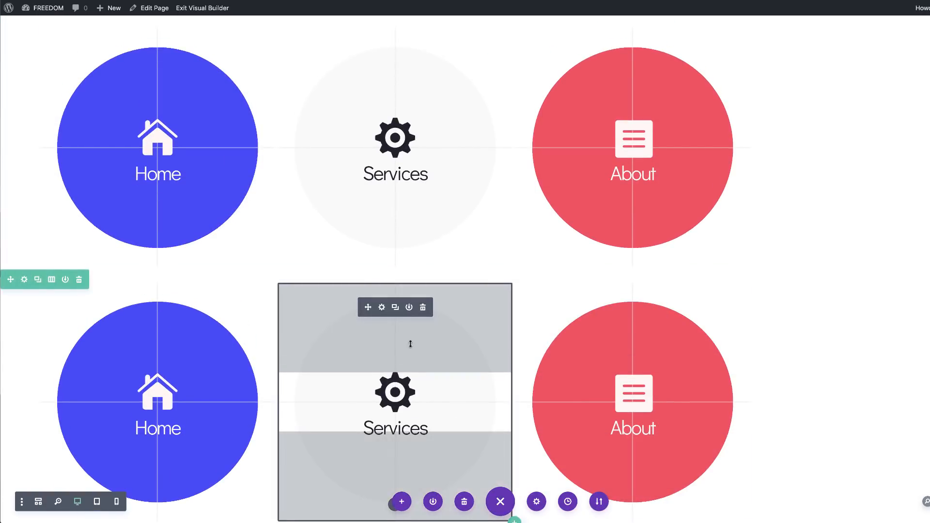
scroll(544, 287, "down", 1)
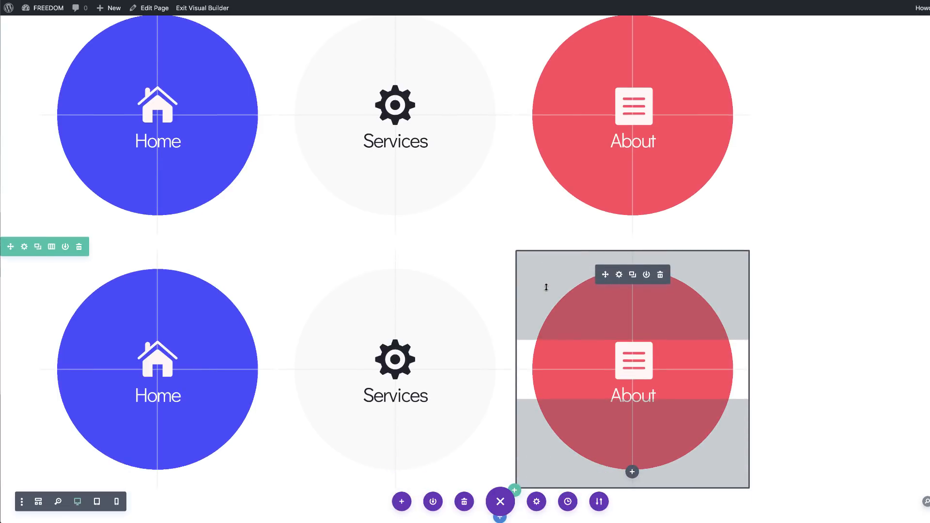
scroll(502, 302, "up", 1)
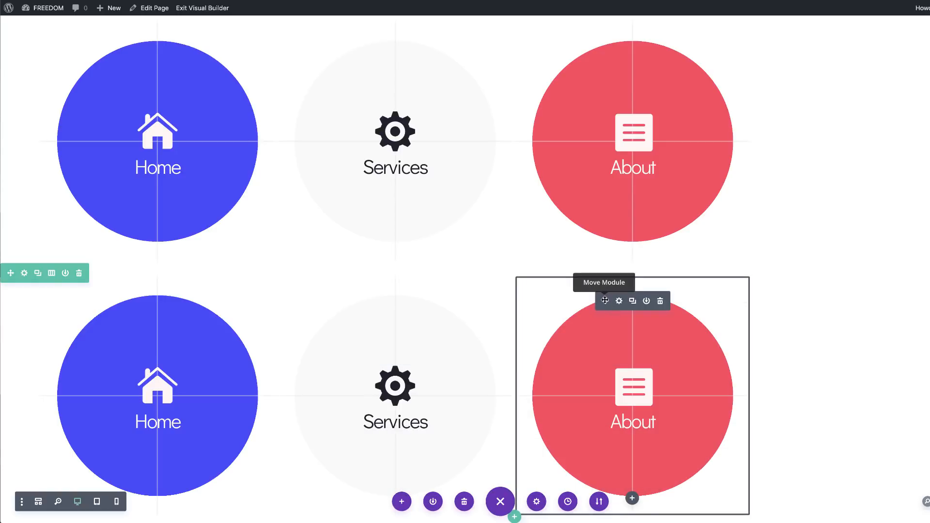
left_click_drag(596, 302, 326, 307)
scroll(577, 330, "down", 3)
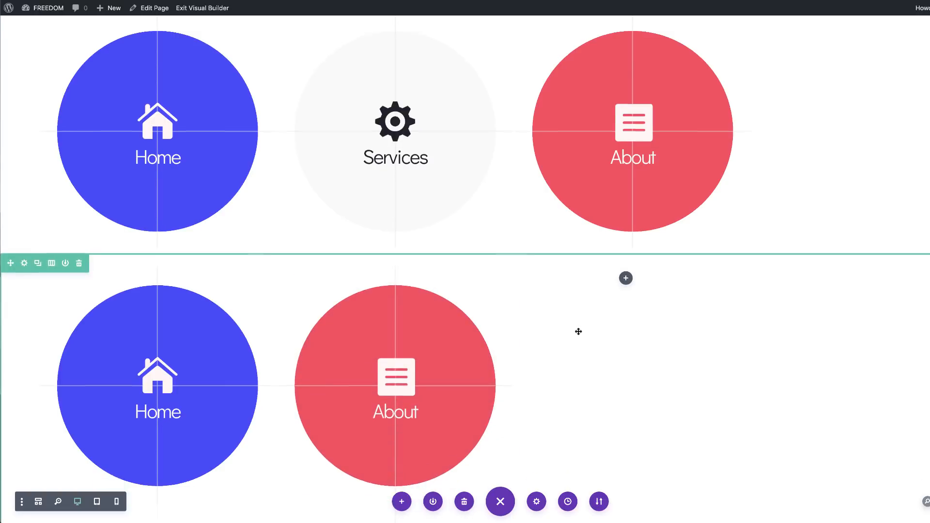
Move the Services blurb in the duplicated row to the row's third column
mouse_move(369, 407)
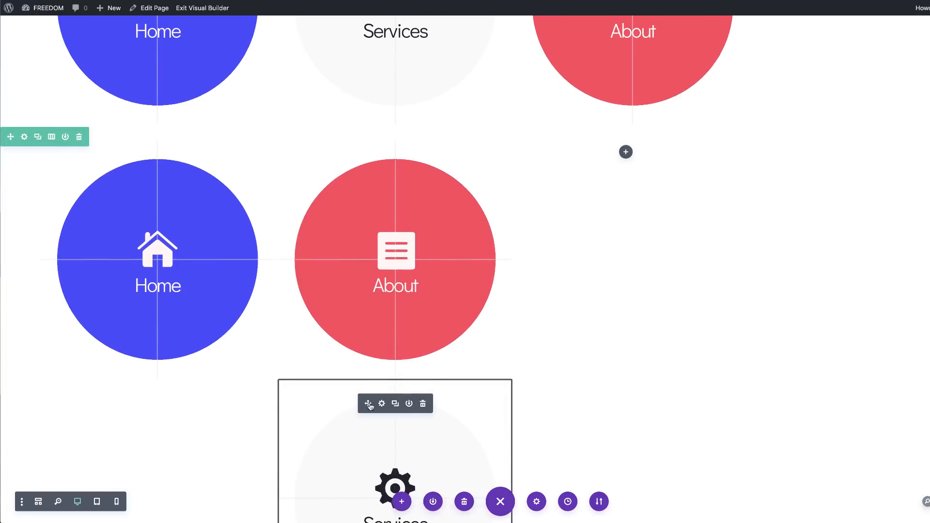
left_click_drag(369, 406, 621, 238)
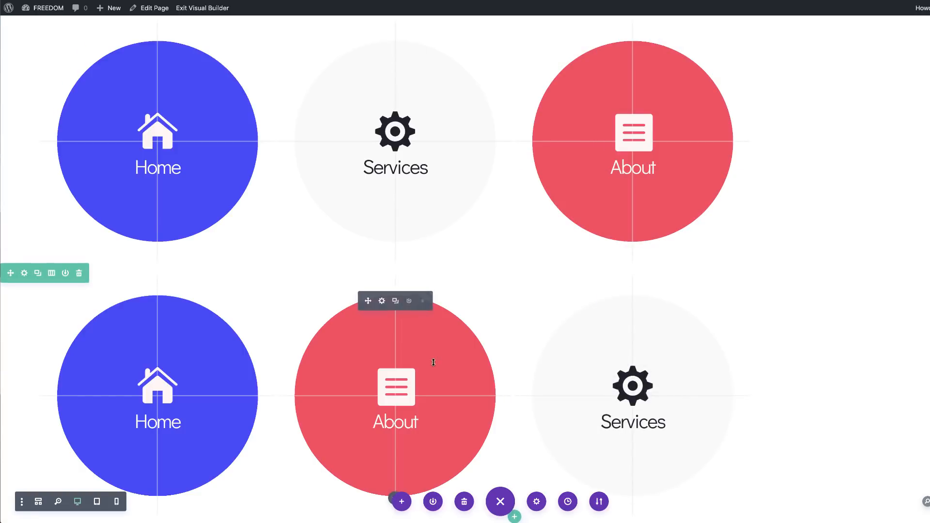
Set the first background gradient colour of the second row's About blurb to the saved colour #22232b
left_click(382, 301)
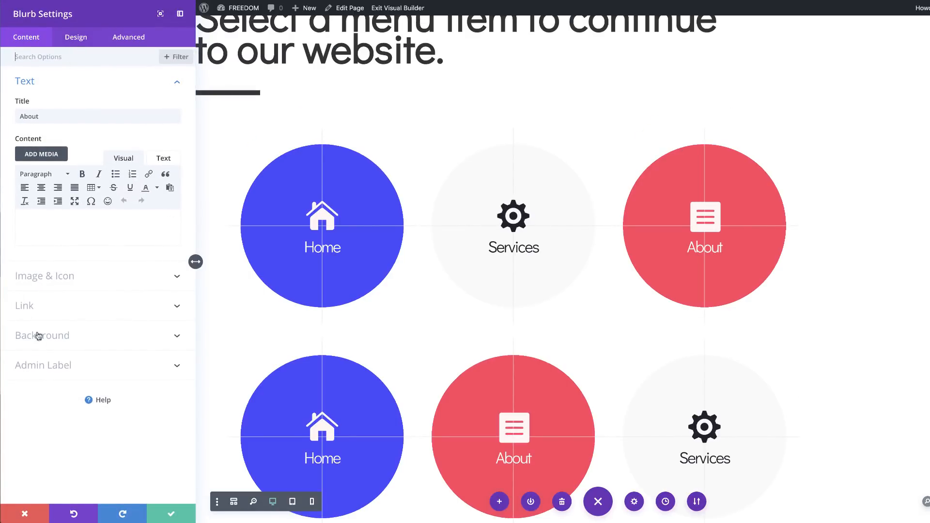
left_click(55, 340)
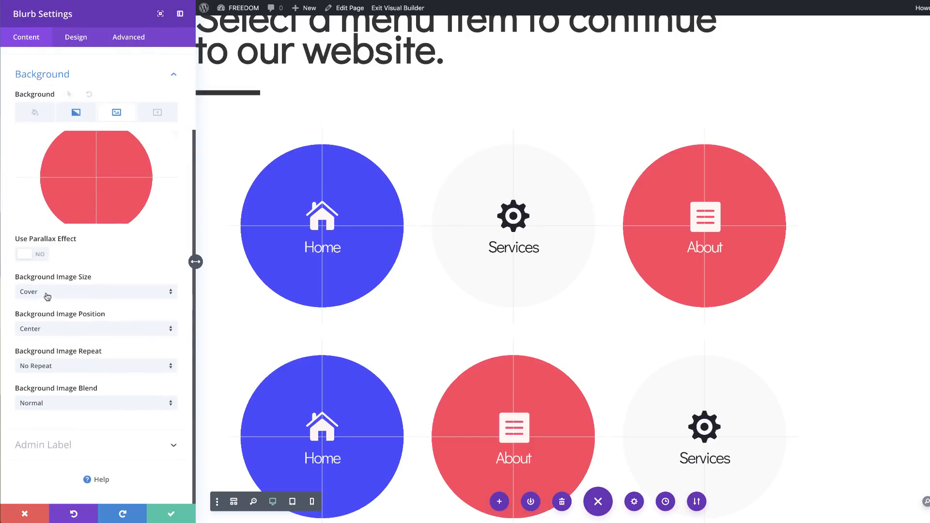
left_click(74, 113)
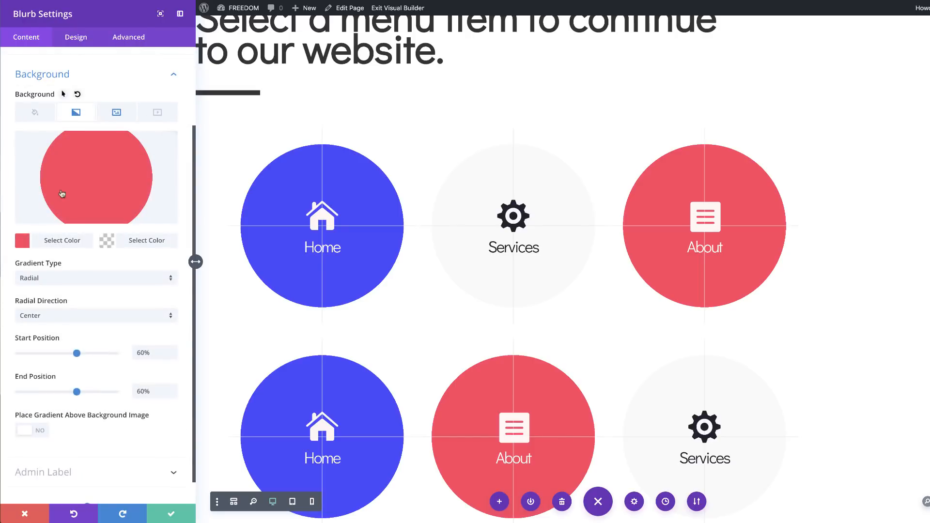
left_click(22, 241)
left_click(28, 225)
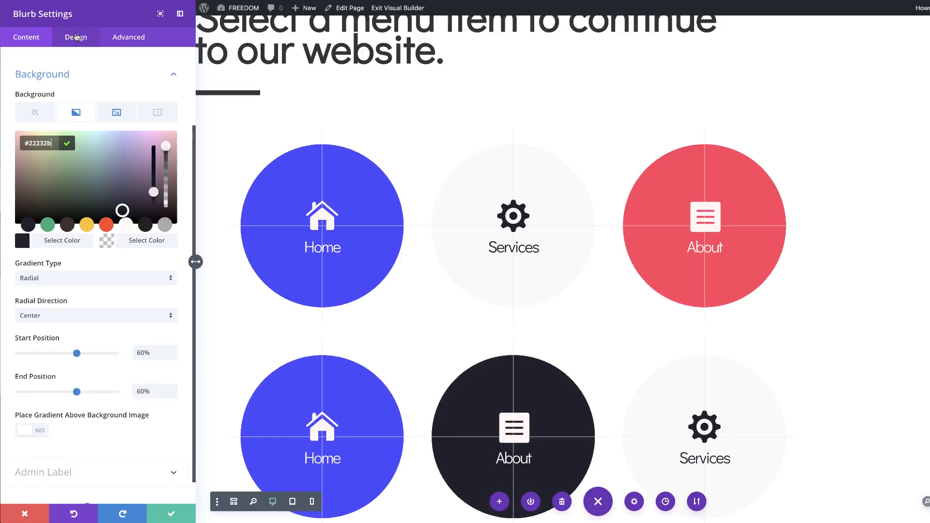
Change the icon of the second row's About blurb to the solid envelope
scroll(86, 306, "up", 3)
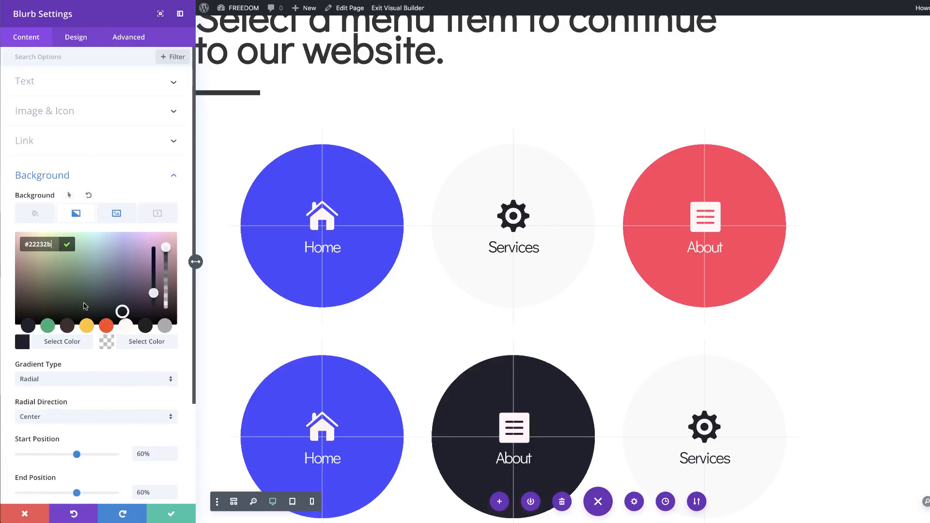
left_click(53, 114)
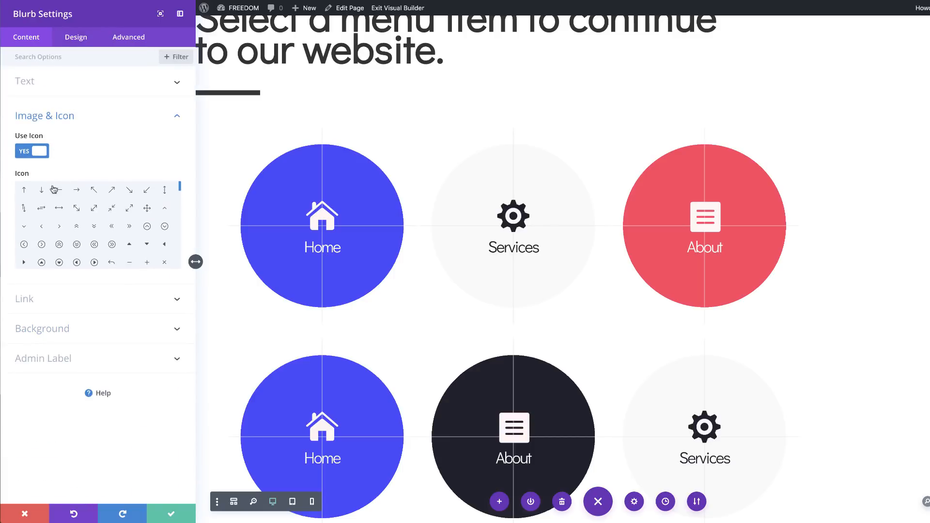
left_click_drag(179, 187, 178, 231)
left_click(94, 255)
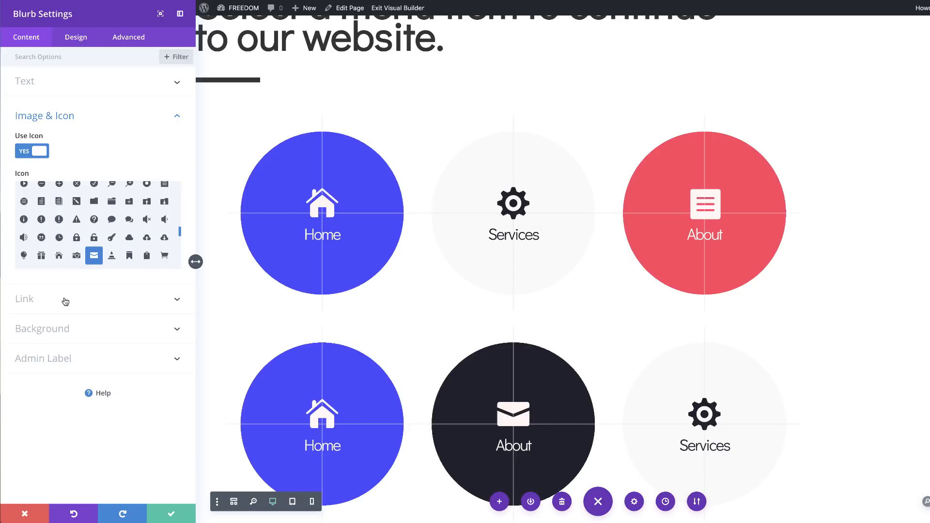
left_click(42, 301)
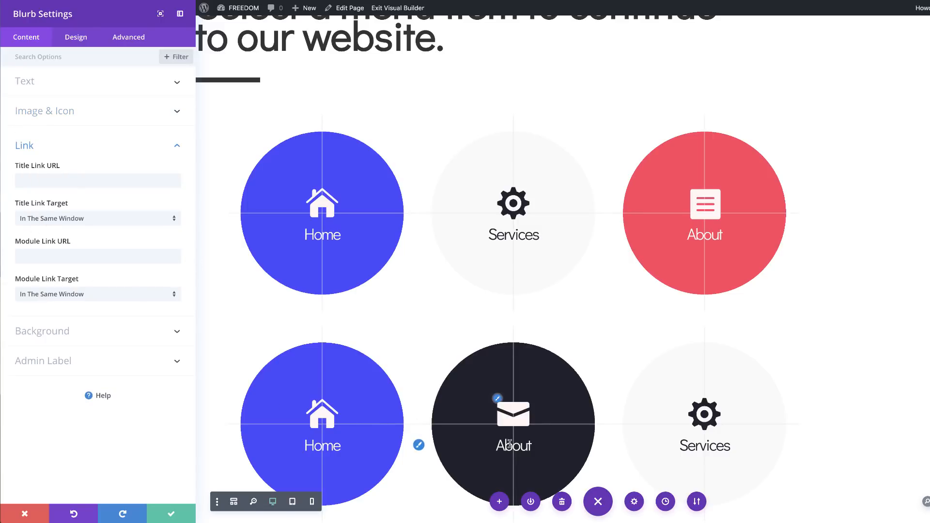
Retitle the second row's About blurb as Contact and save the module settings
left_click(503, 444)
left_click_drag(499, 445, 532, 445)
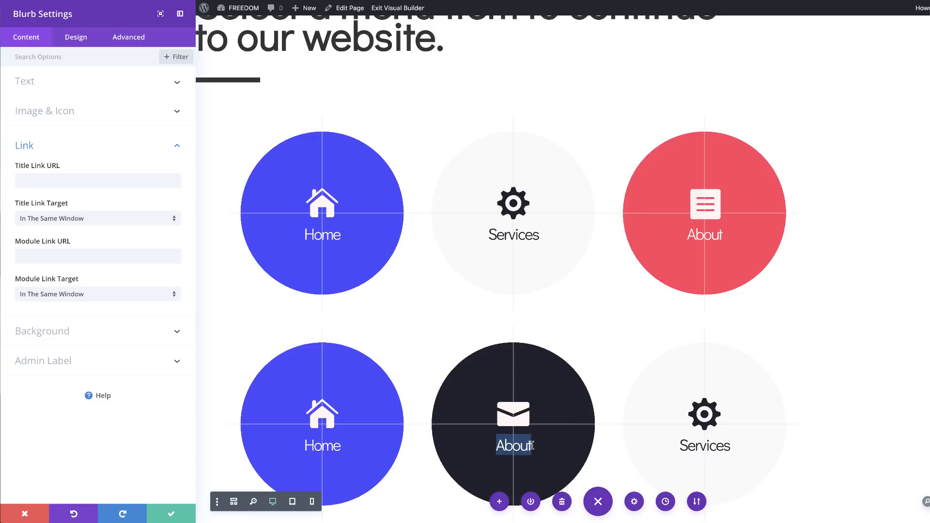
type("Contact")
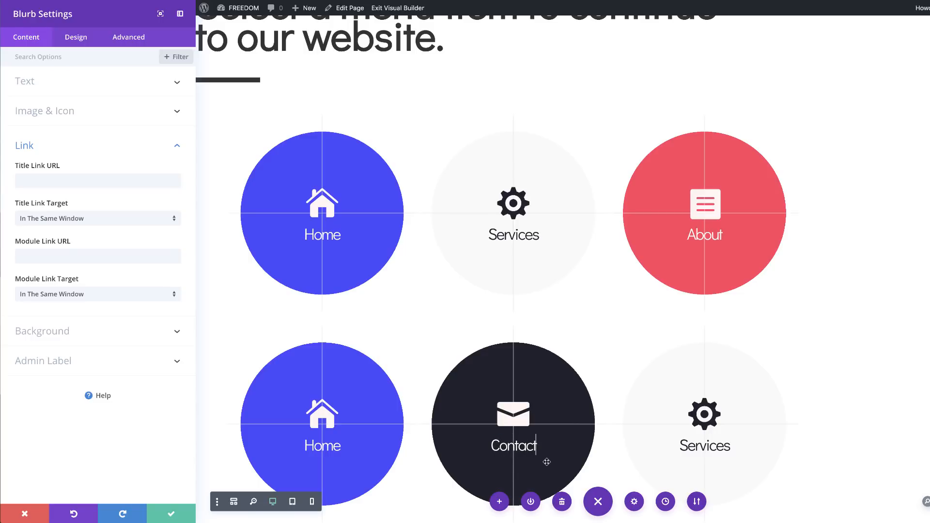
left_click(169, 517)
Change the icon of the second row's Home blurb to the solid stacked documents
scroll(438, 417, "down", 5)
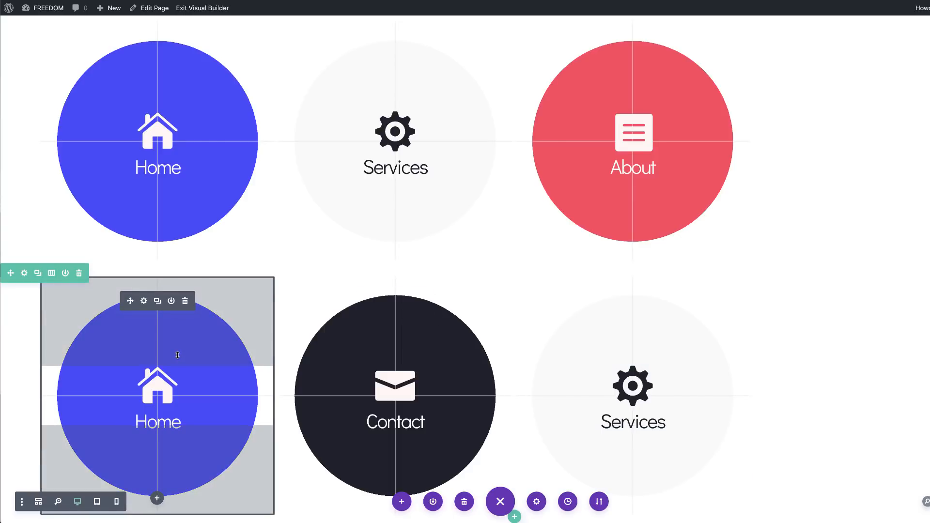
scroll(178, 365, "down", 1)
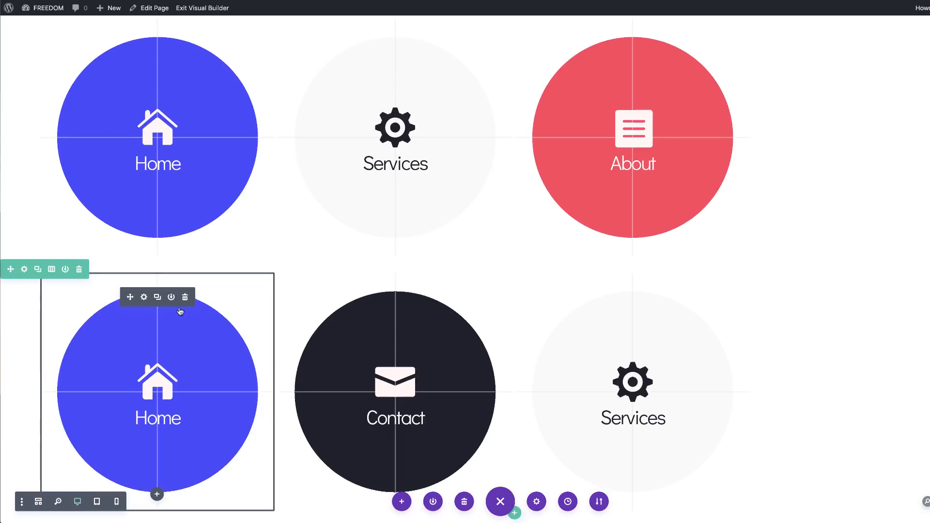
left_click(144, 297)
left_click(66, 280)
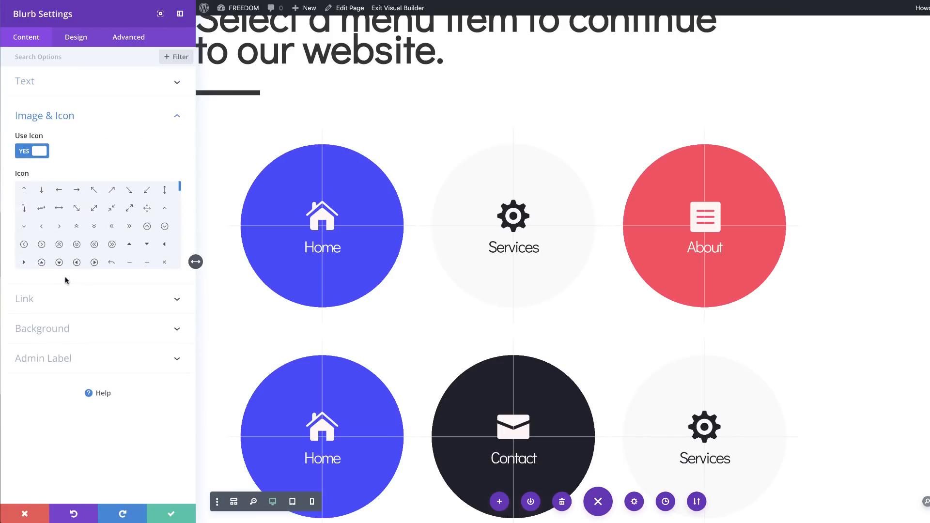
left_click_drag(180, 198, 180, 236)
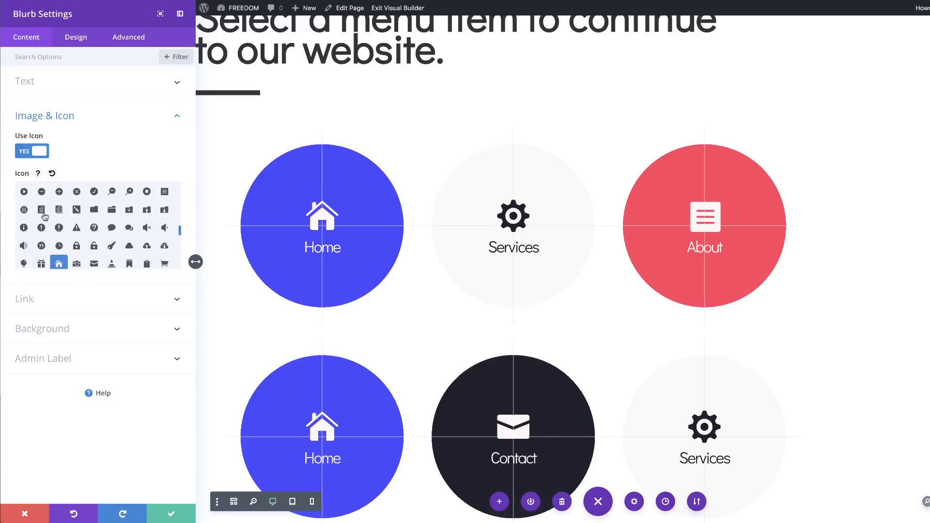
left_click(59, 209)
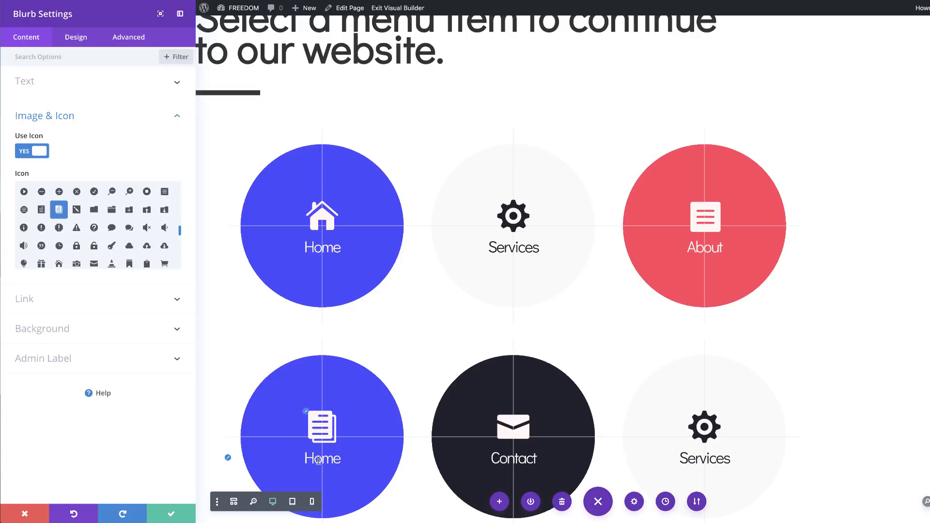
Retitle the second row's Home blurb as Blog
left_click_drag(307, 458, 337, 459)
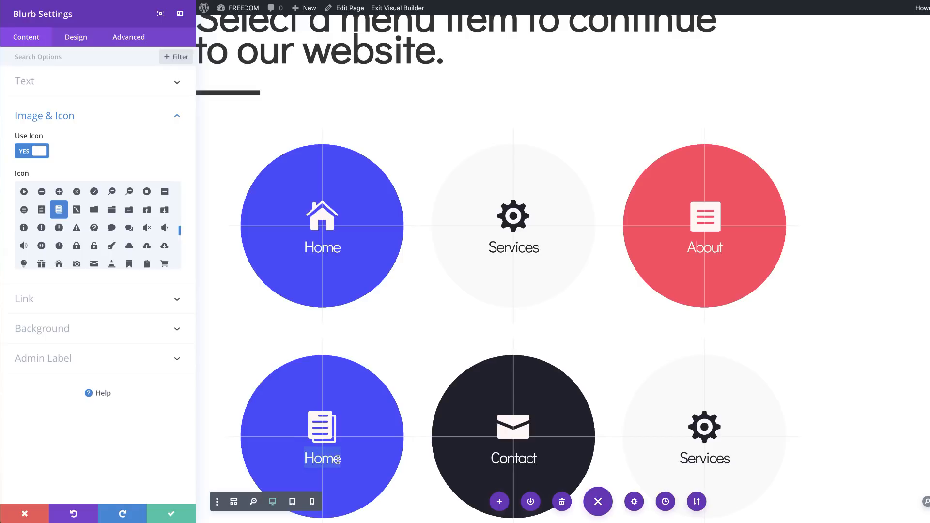
type("B")
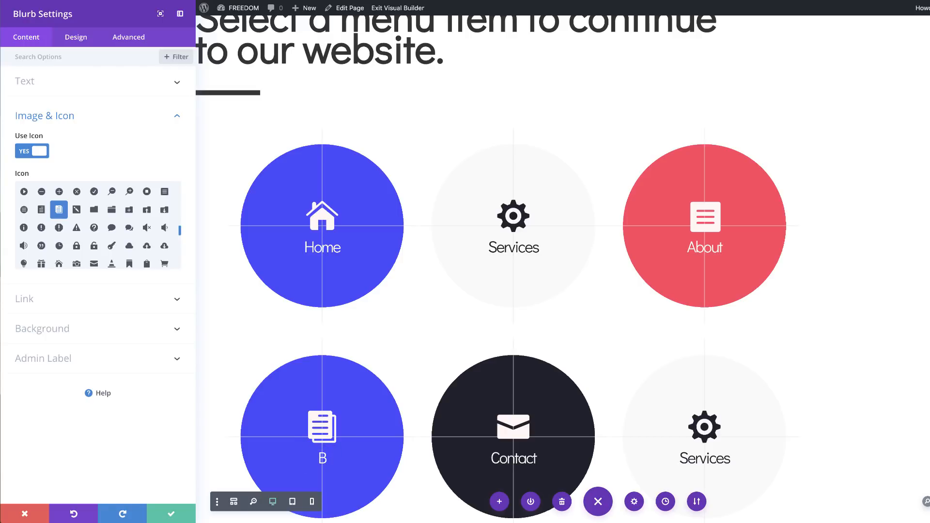
type("log")
Set the first background gradient colour of the Blog blurb to the saved colour #f9f9f9
left_click(49, 329)
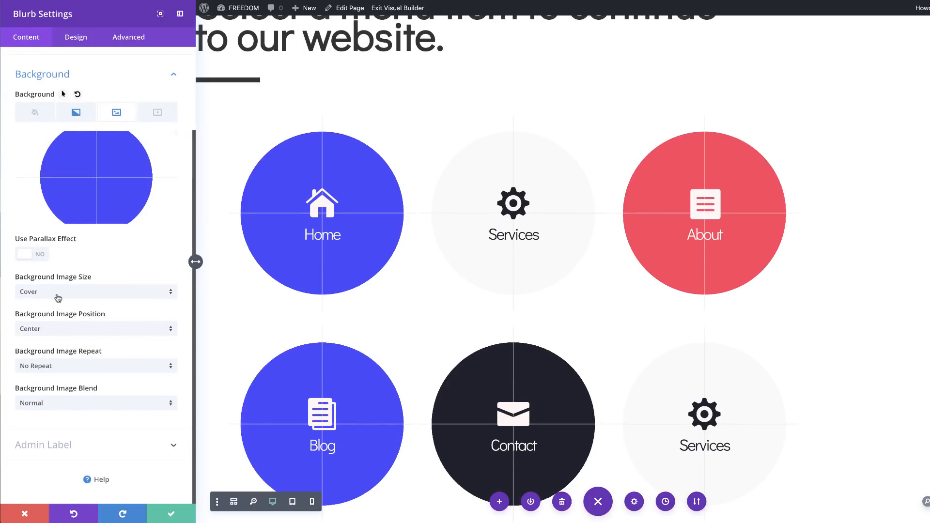
left_click(76, 111)
left_click(23, 242)
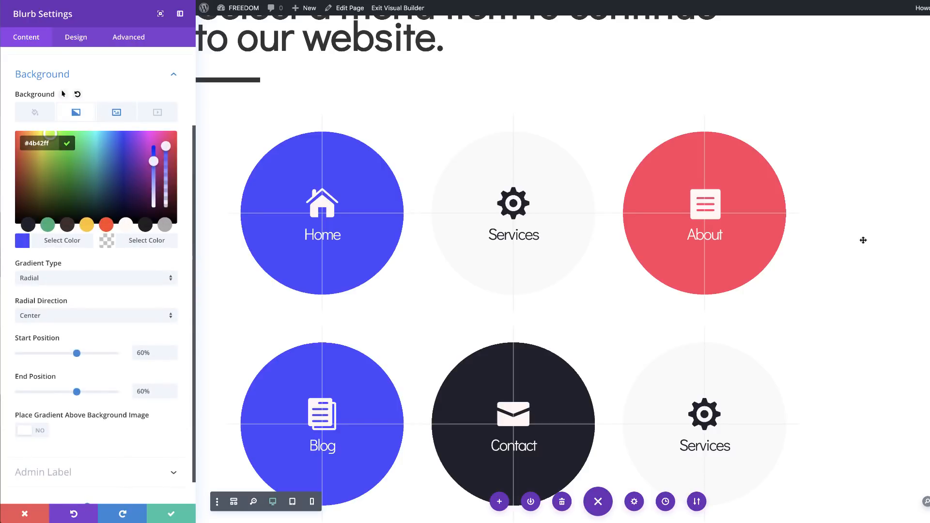
left_click(22, 242)
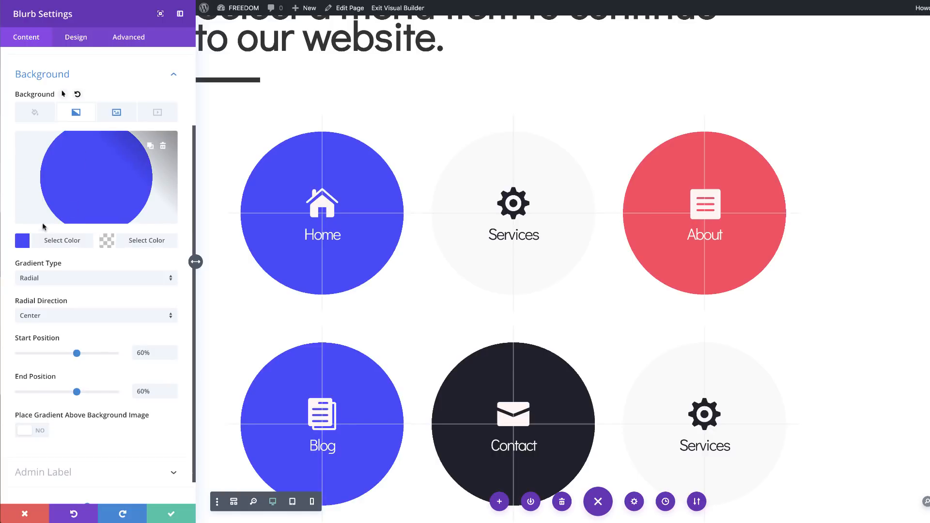
left_click(22, 240)
left_click(125, 225)
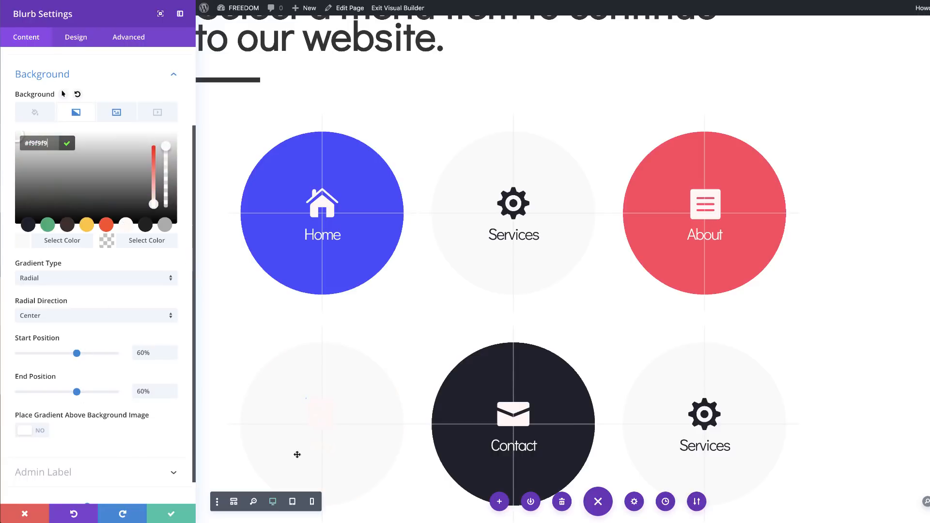
Set the Blog blurb's icon and title text colours to the first near-black saved colour and save the module settings
mouse_move(320, 415)
left_click(306, 399)
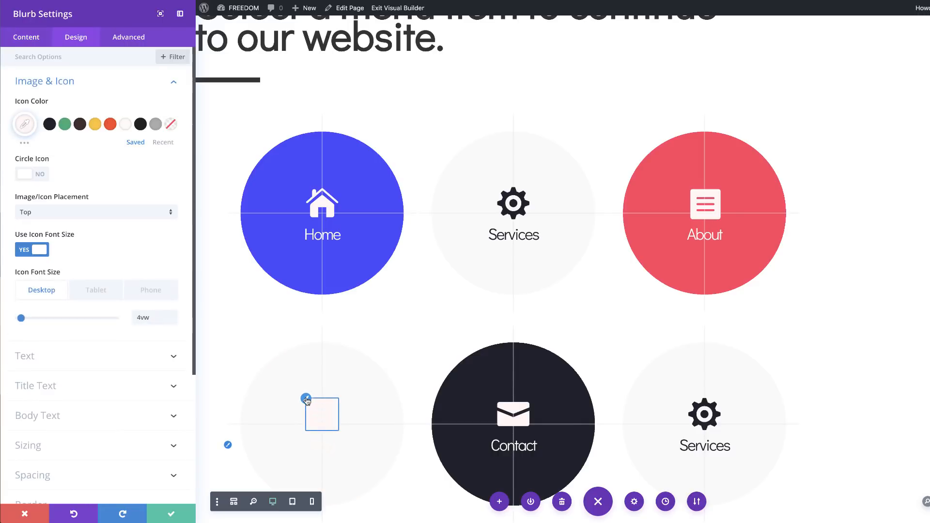
left_click(50, 125)
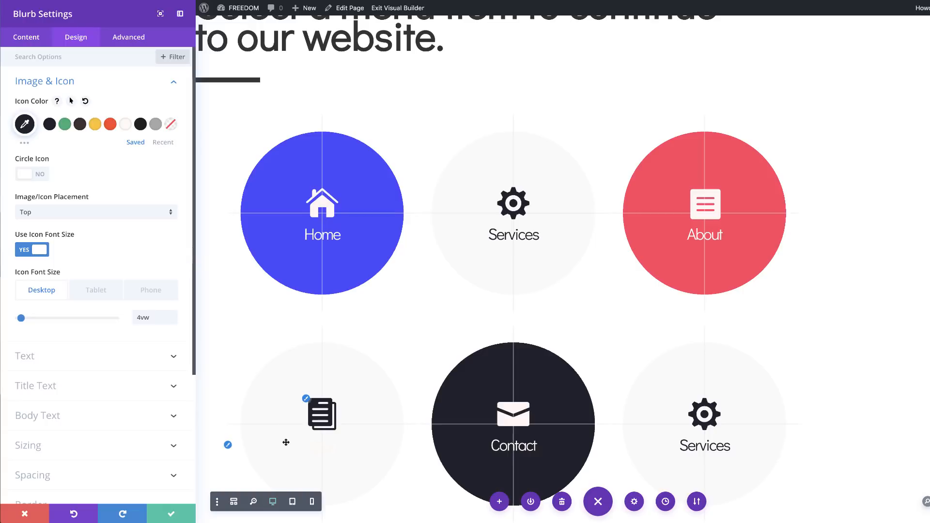
left_click(227, 445)
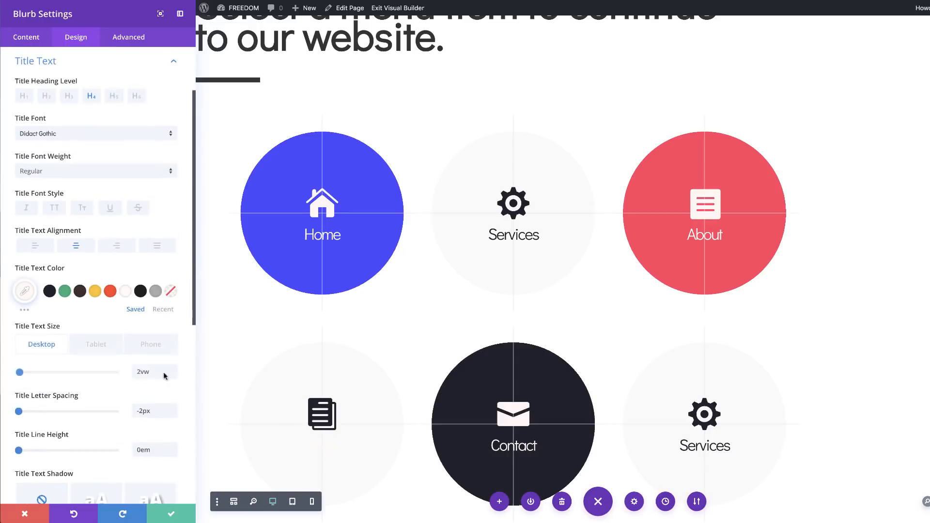
left_click(50, 292)
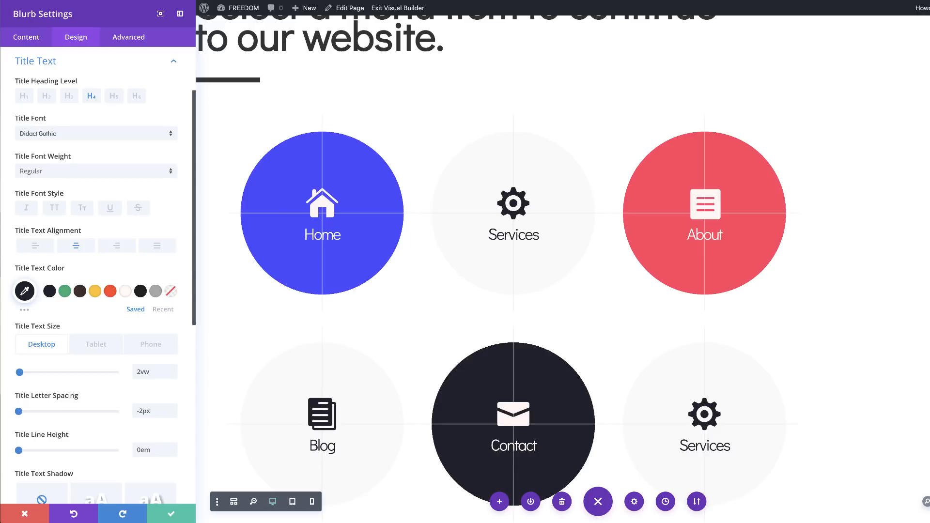
left_click(171, 513)
Retitle the second row's Services blurb as Shop
scroll(501, 313, "down", 5)
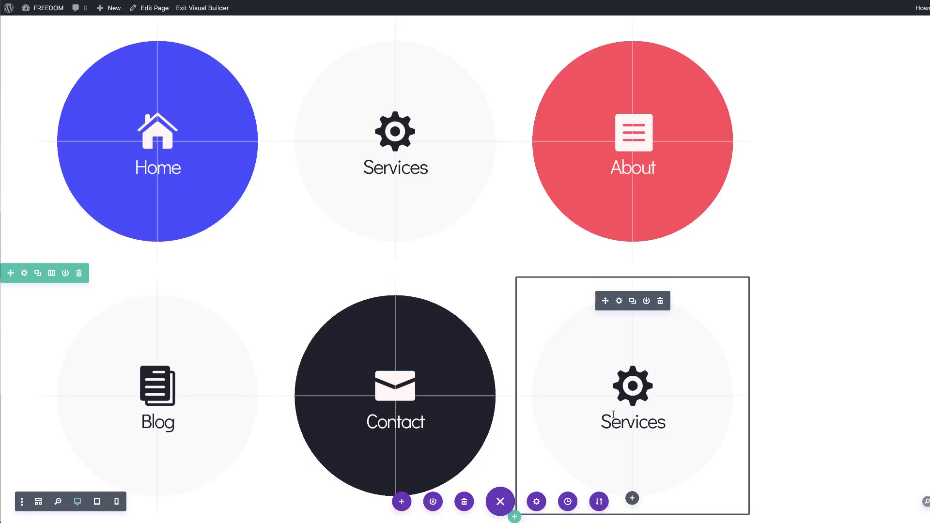
left_click_drag(611, 421, 675, 424)
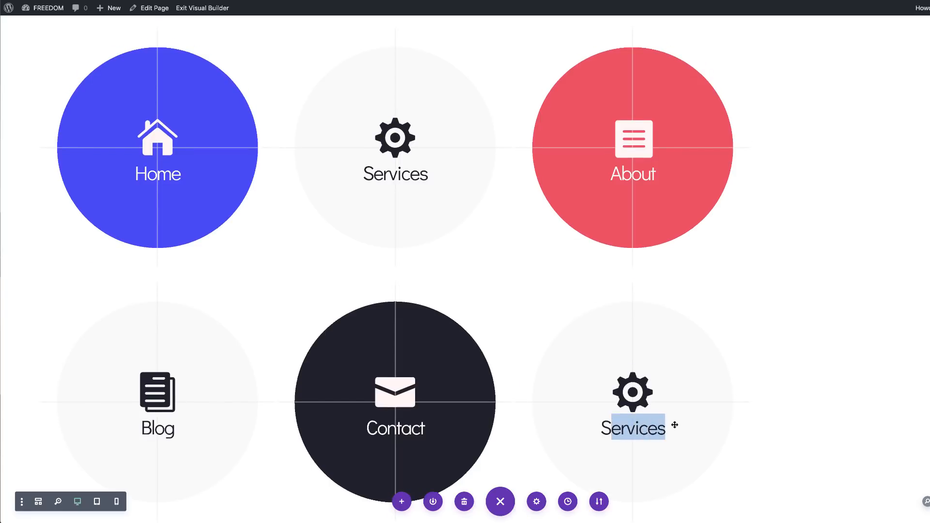
type("hop")
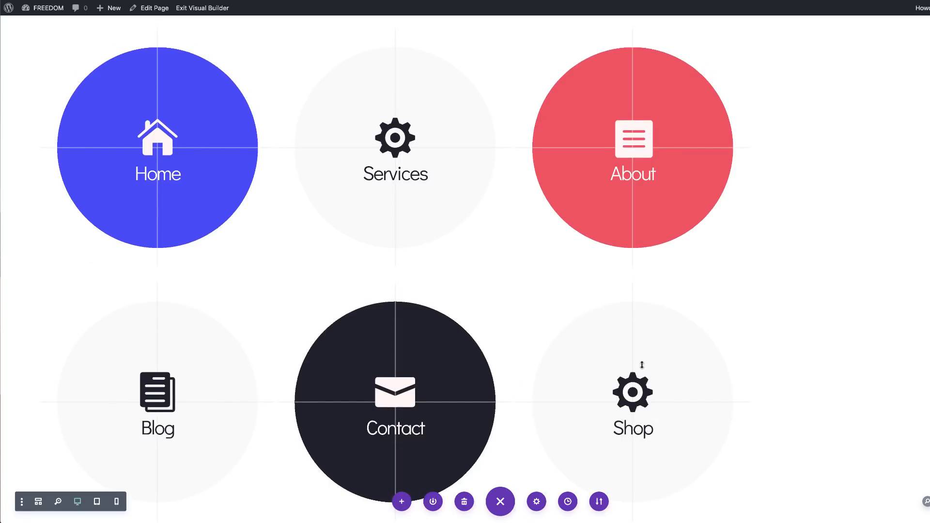
left_click(729, 333)
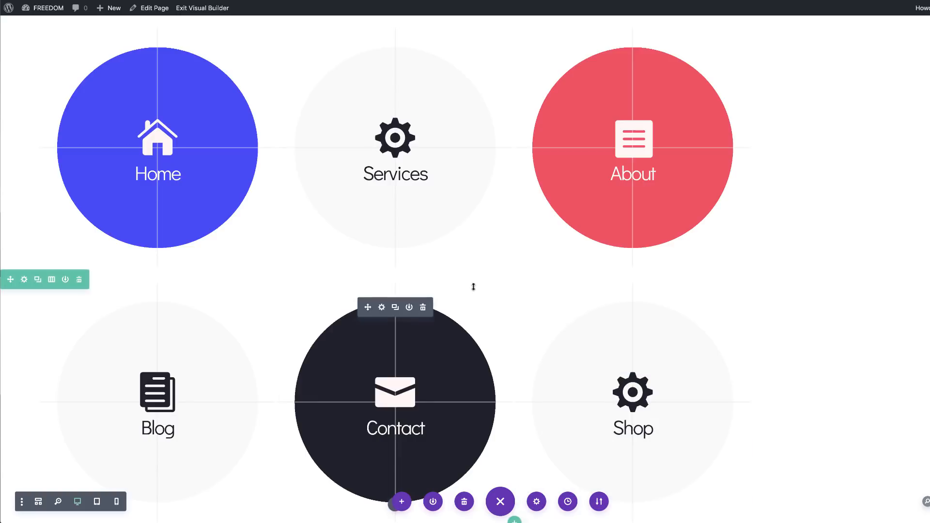
Change the Shop blurb's icon to the solid shopping cart
scroll(549, 294, "down", 2)
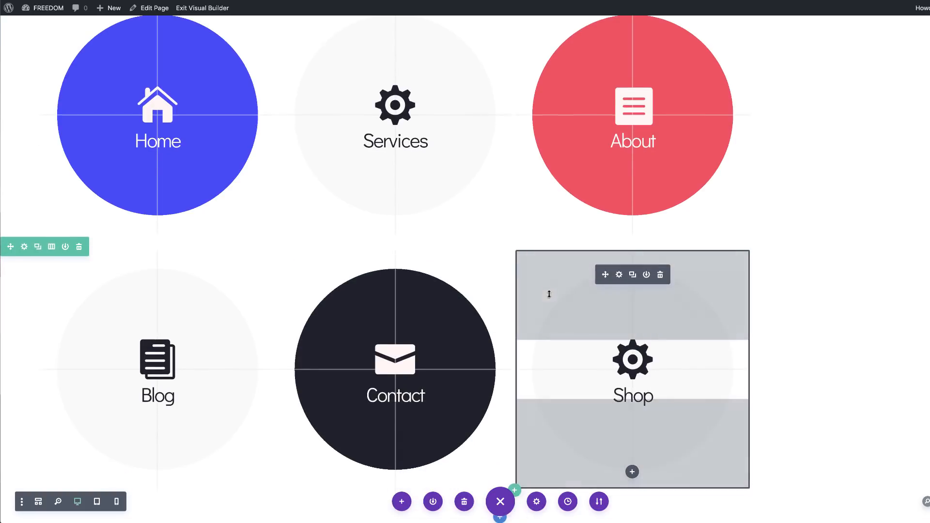
left_click(619, 275)
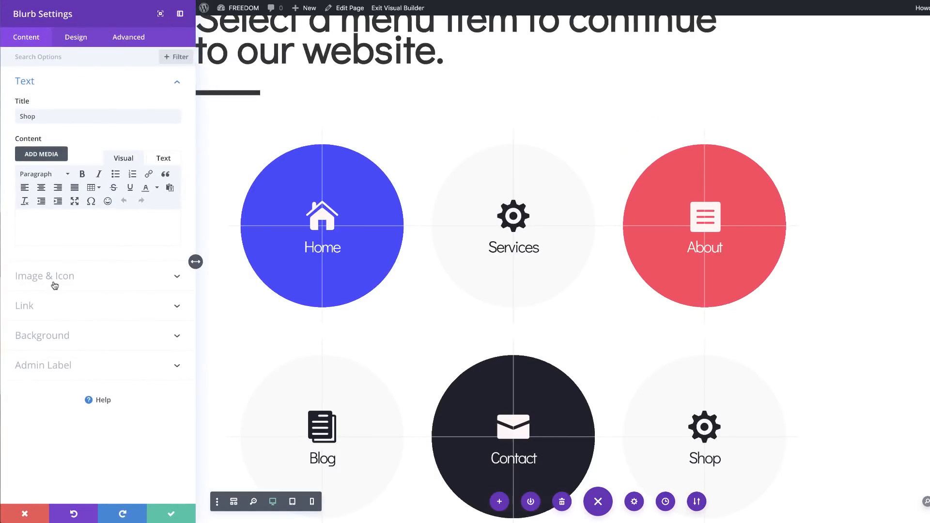
left_click(54, 278)
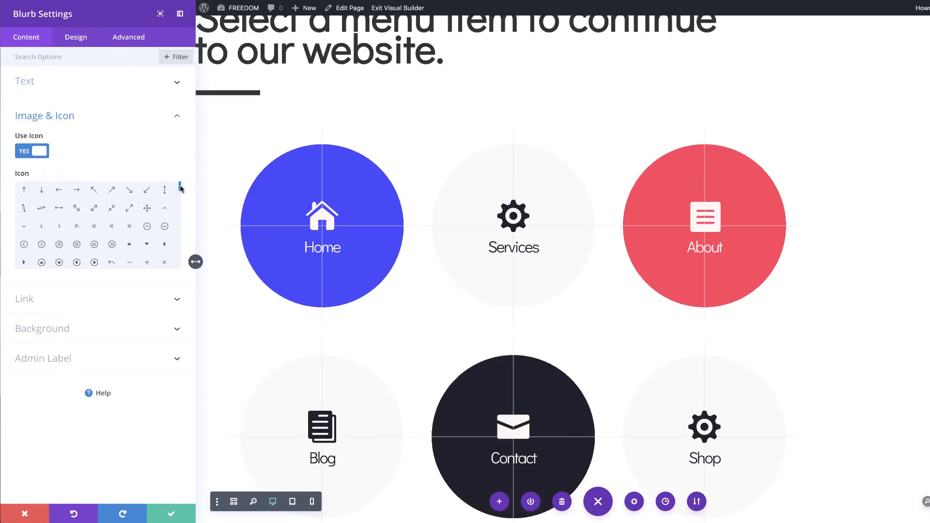
scroll(60, 264, "down", 5)
left_click(164, 257)
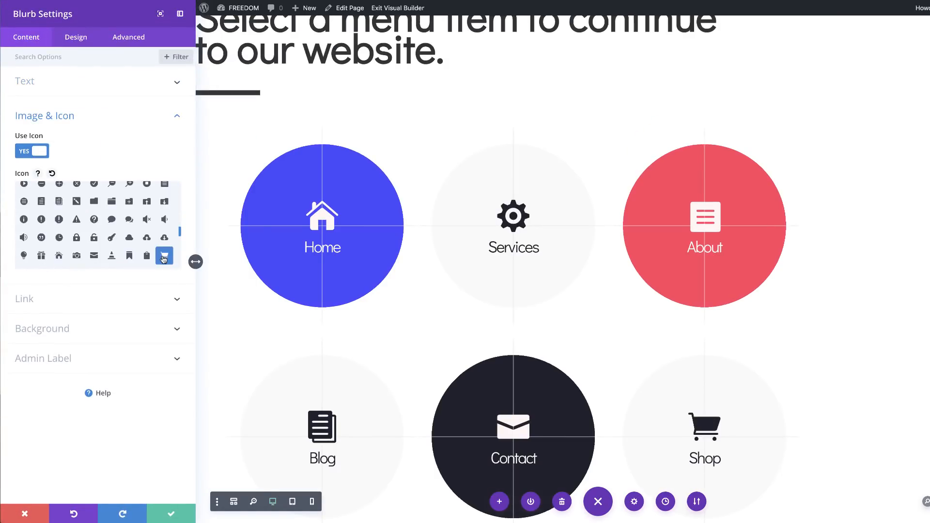
Save the Shop blurb's settings, then save the page with both rows of menu circles
left_click(172, 514)
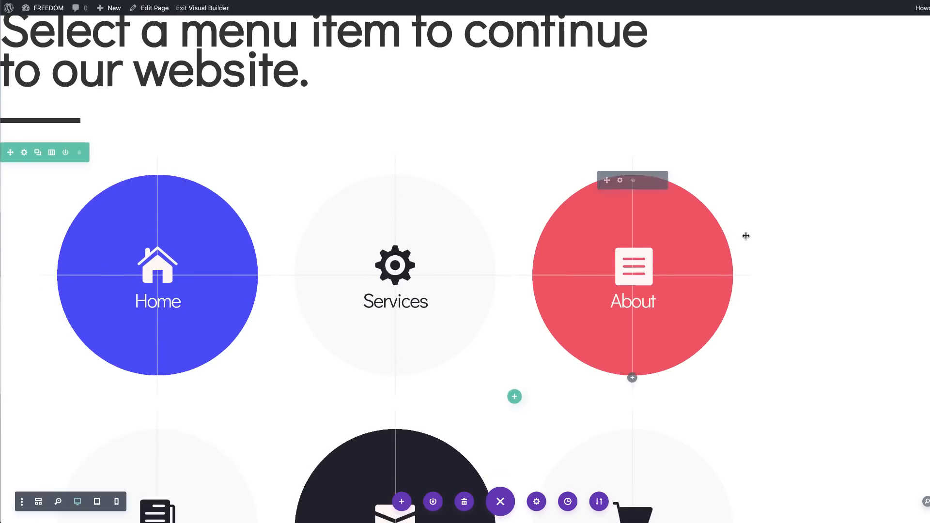
scroll(849, 289, "down", 3)
scroll(848, 287, "down", 1)
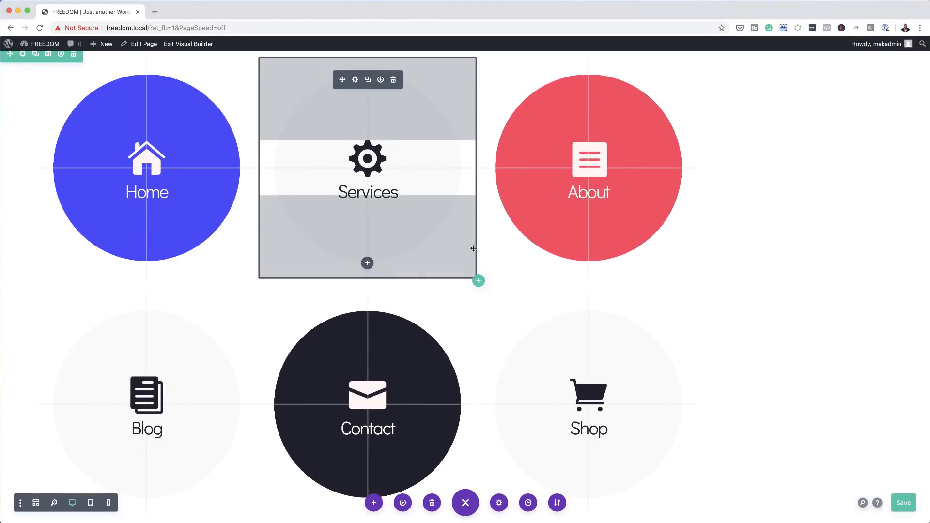
scroll(720, 355, "up", 7)
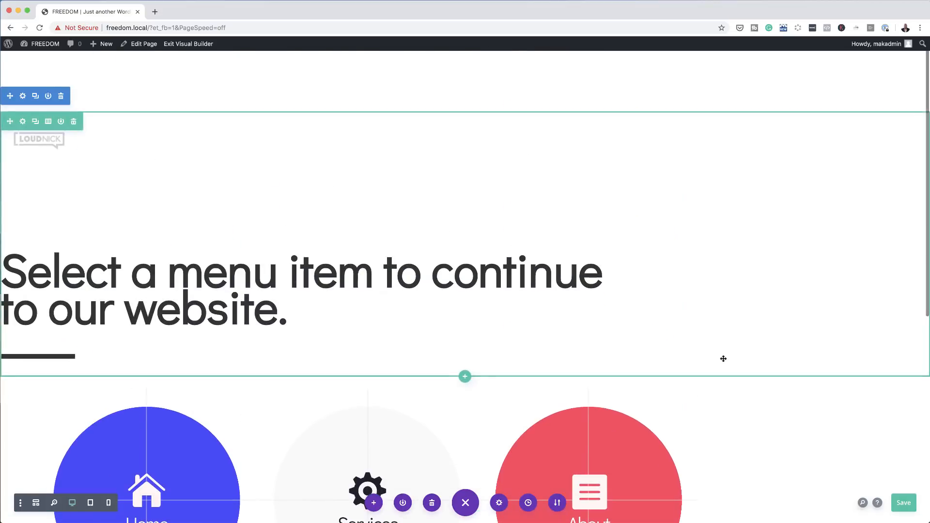
scroll(723, 358, "down", 7)
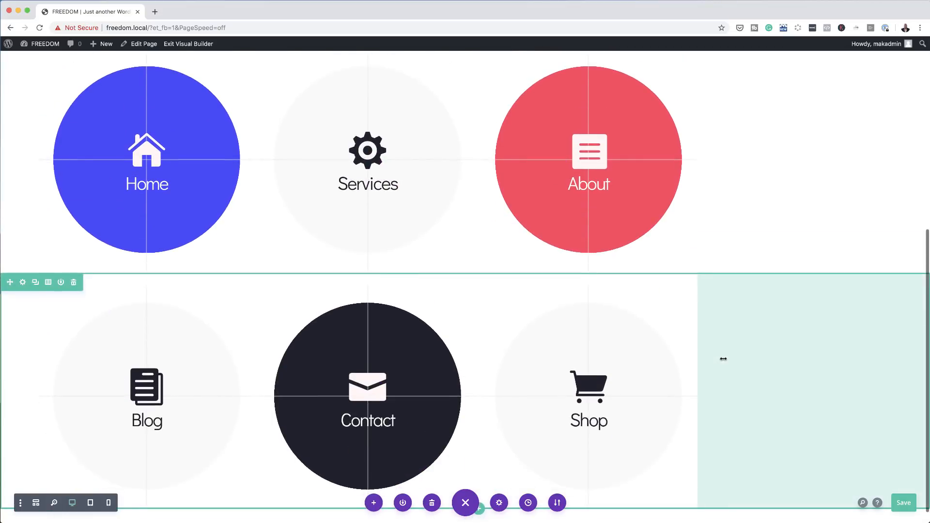
left_click(908, 504)
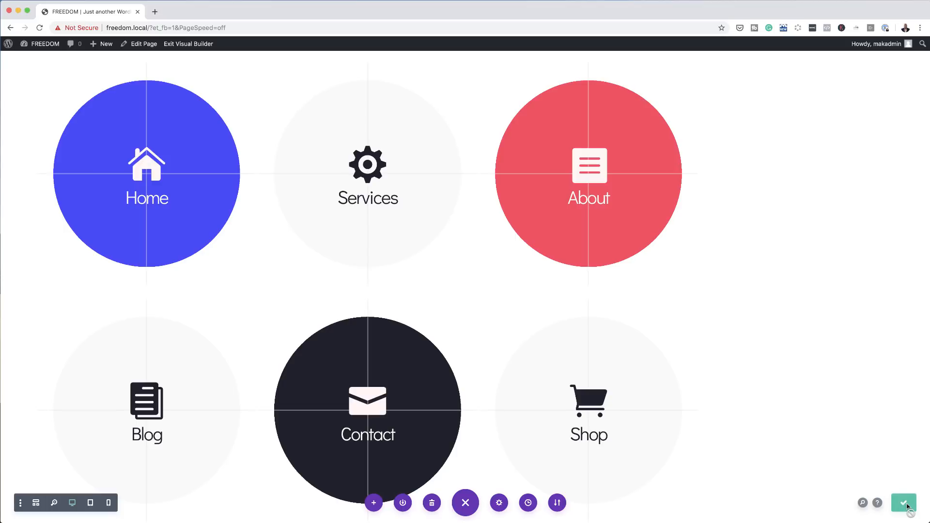
Exit the visual builder and review the two rows of circular menu items on the live homepage
left_click(210, 47)
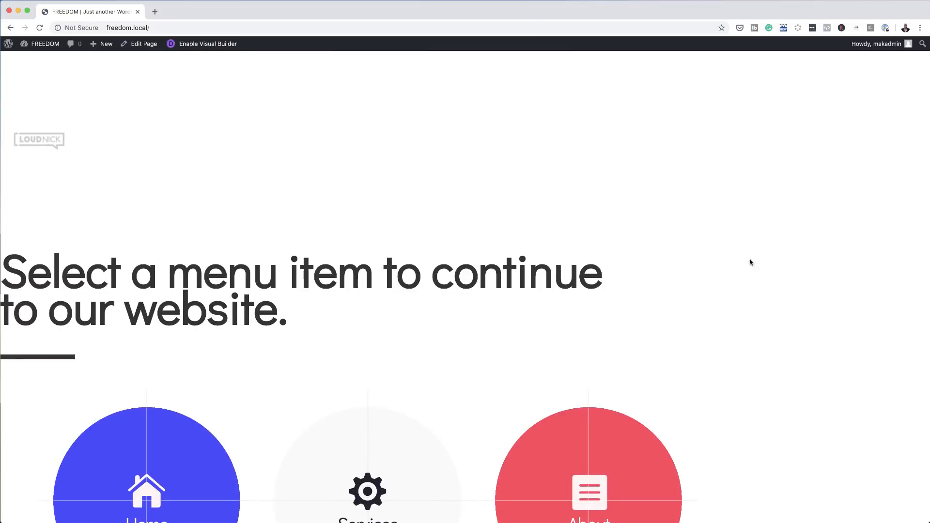
scroll(746, 256, "down", 10)
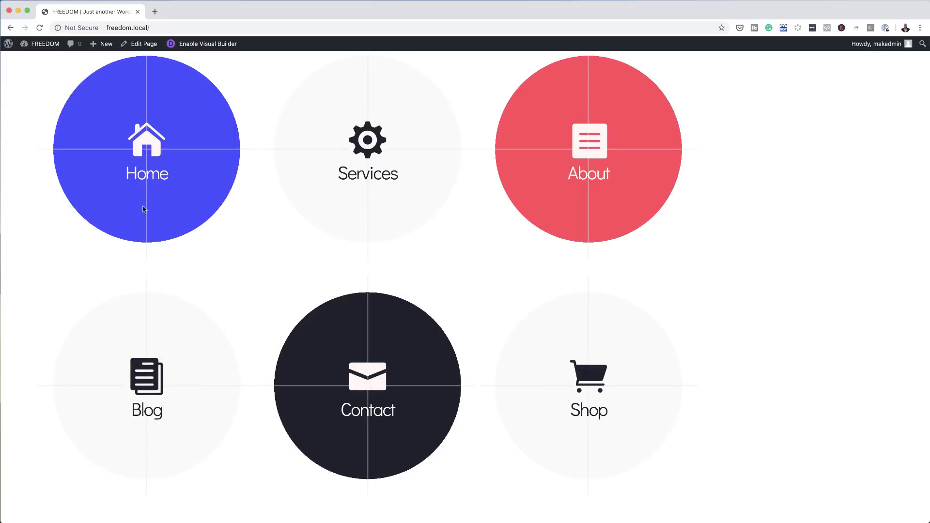
scroll(633, 276, "up", 1)
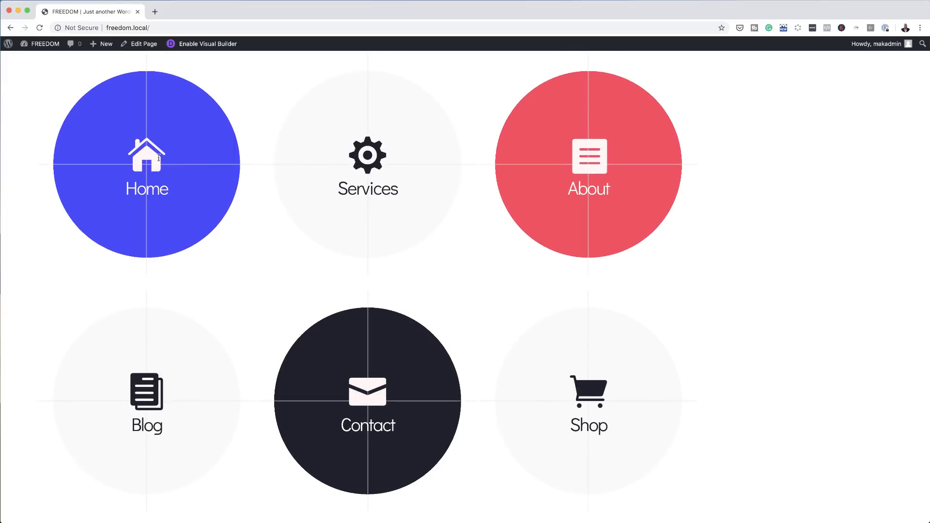